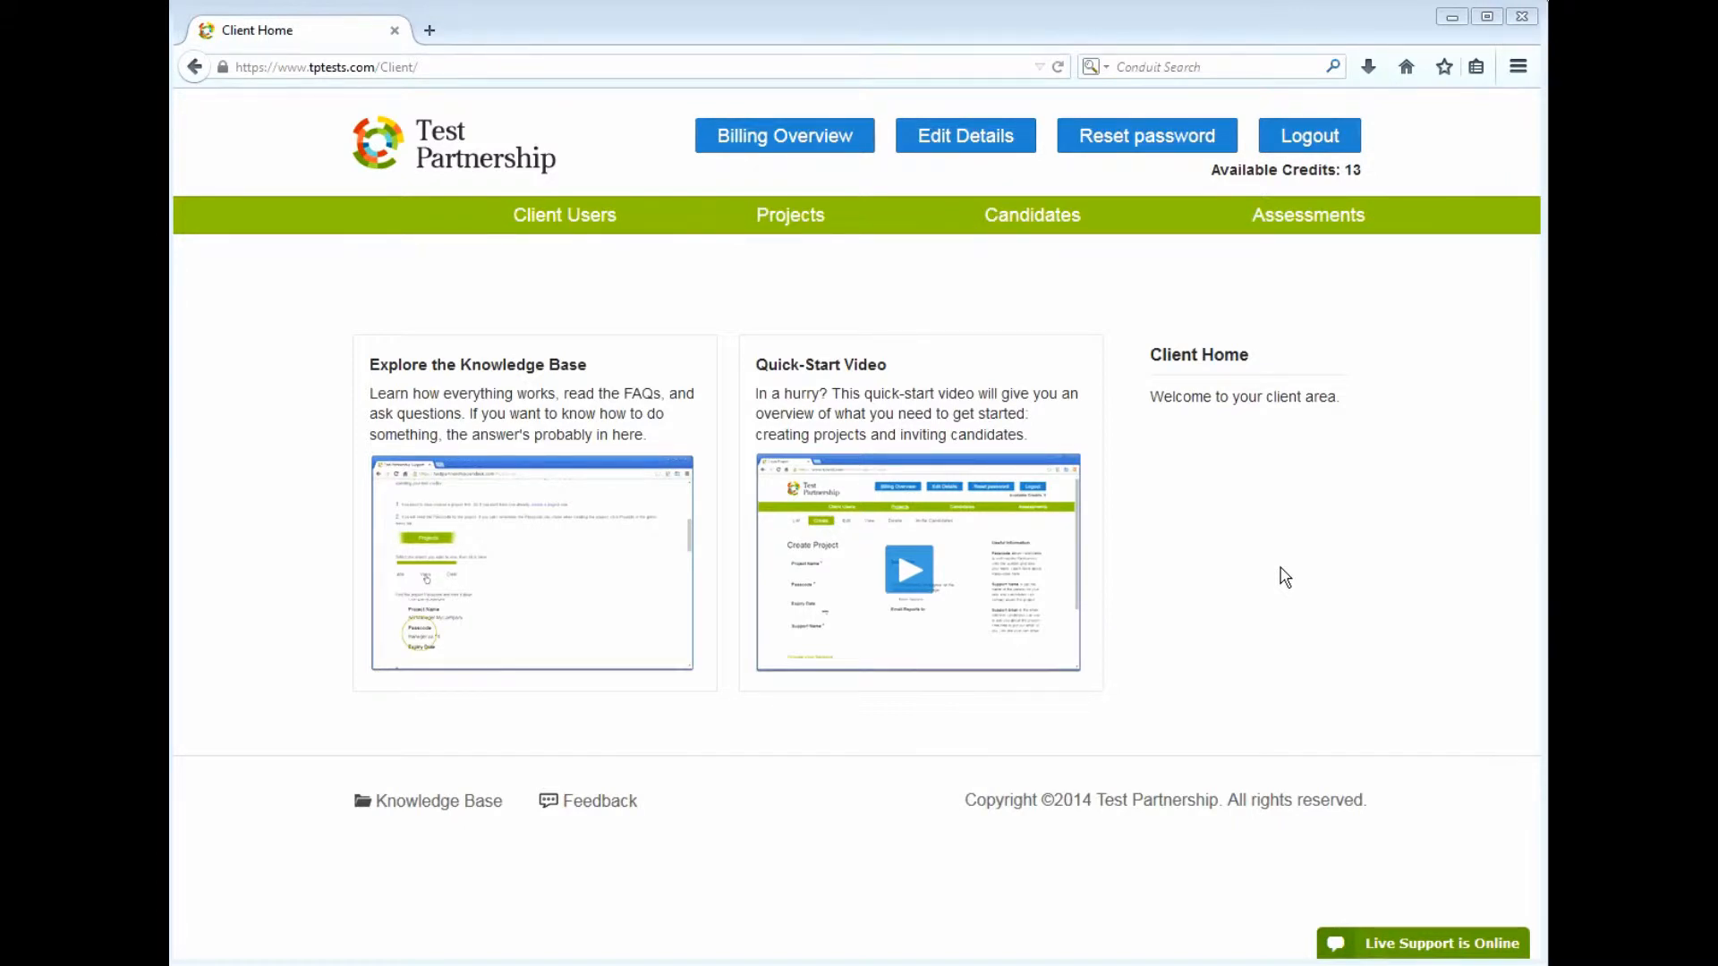
Open the Projects List from the green navigation bar; it has no projects yet
click(792, 236)
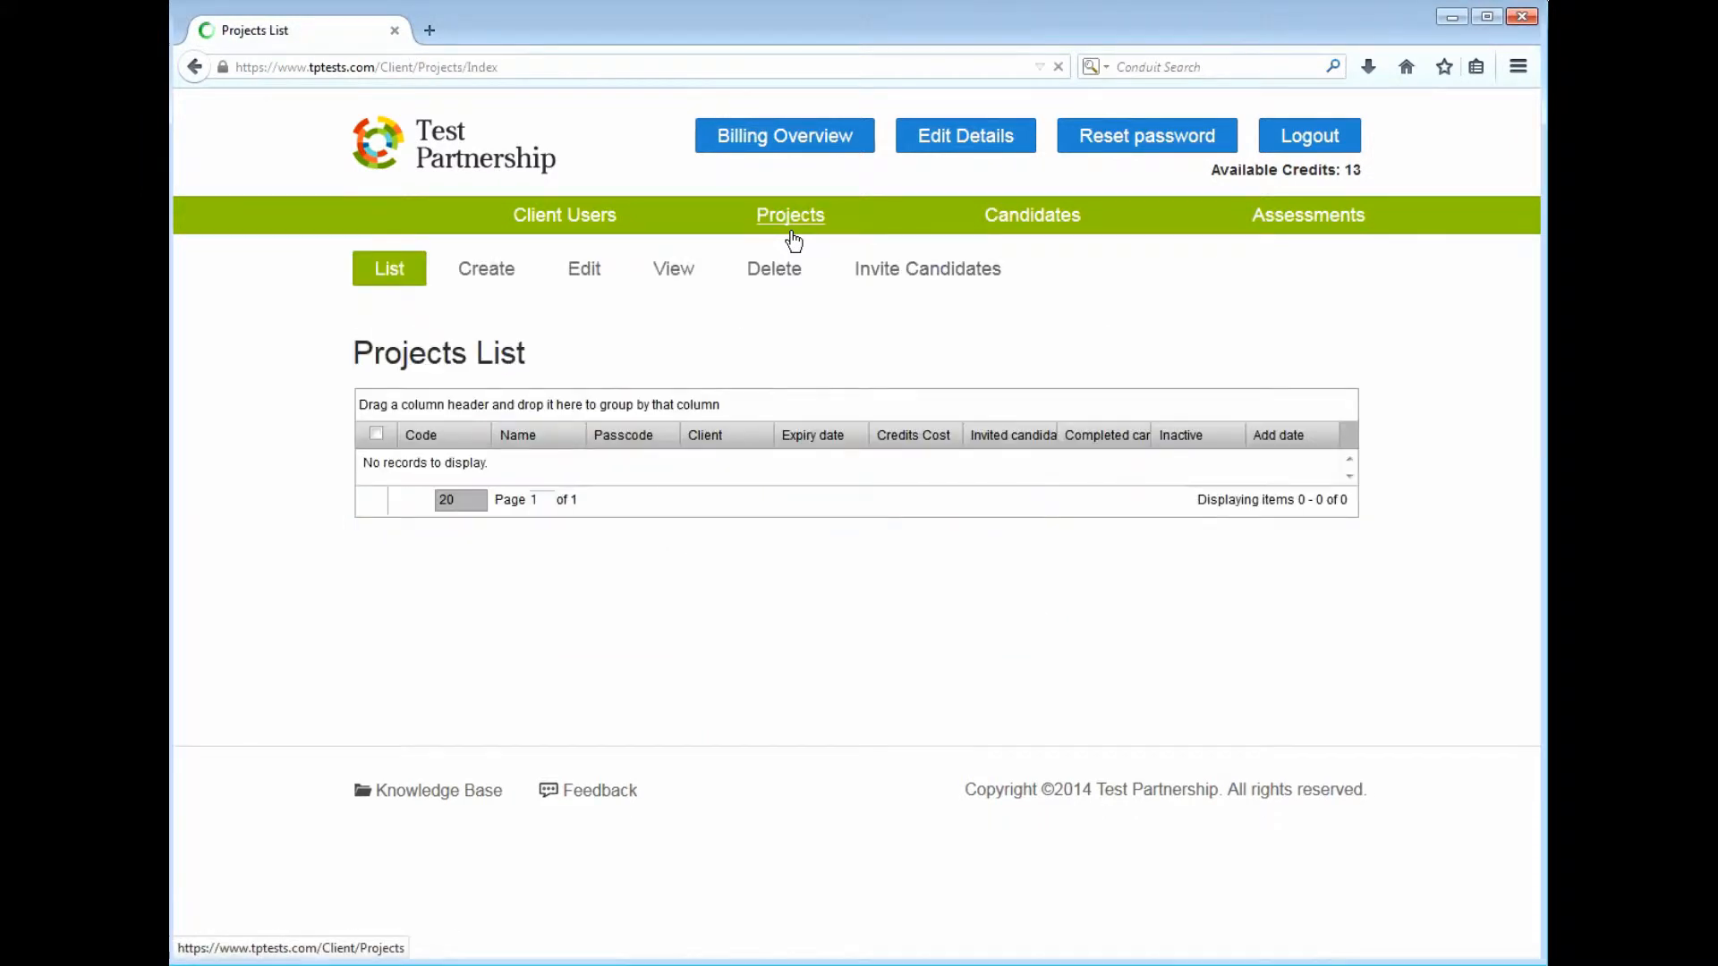
Start a new project named 'AB manager MyCompany' and enter a candidate passcode
click(493, 284)
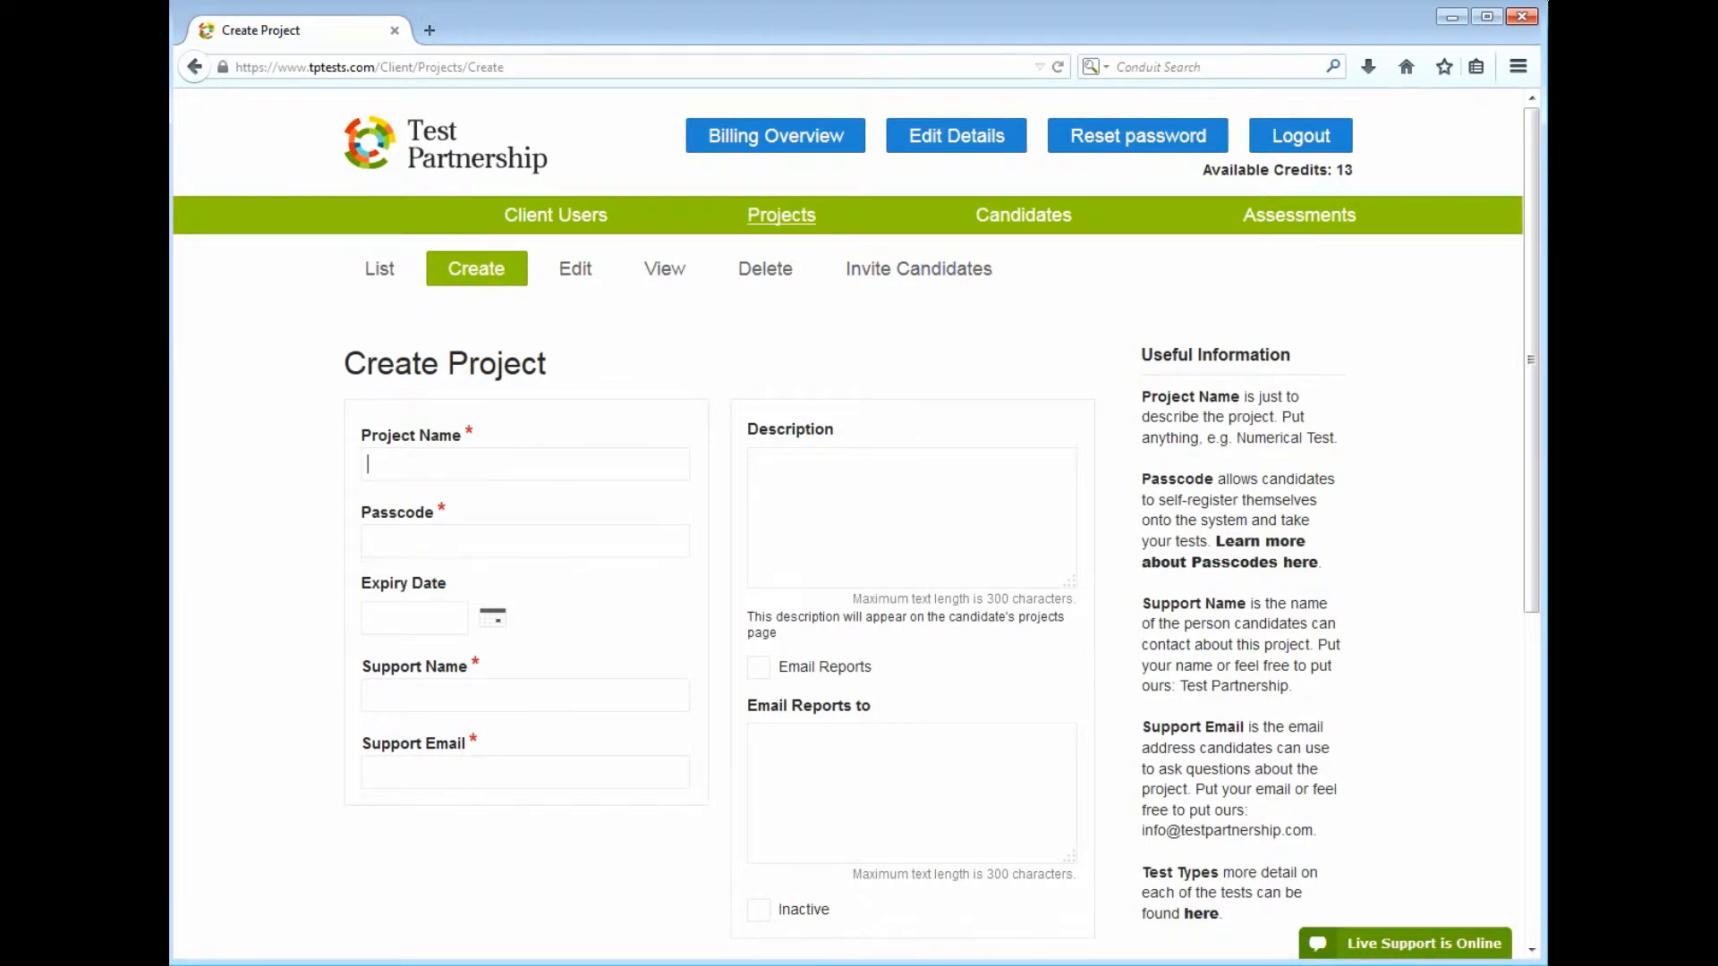
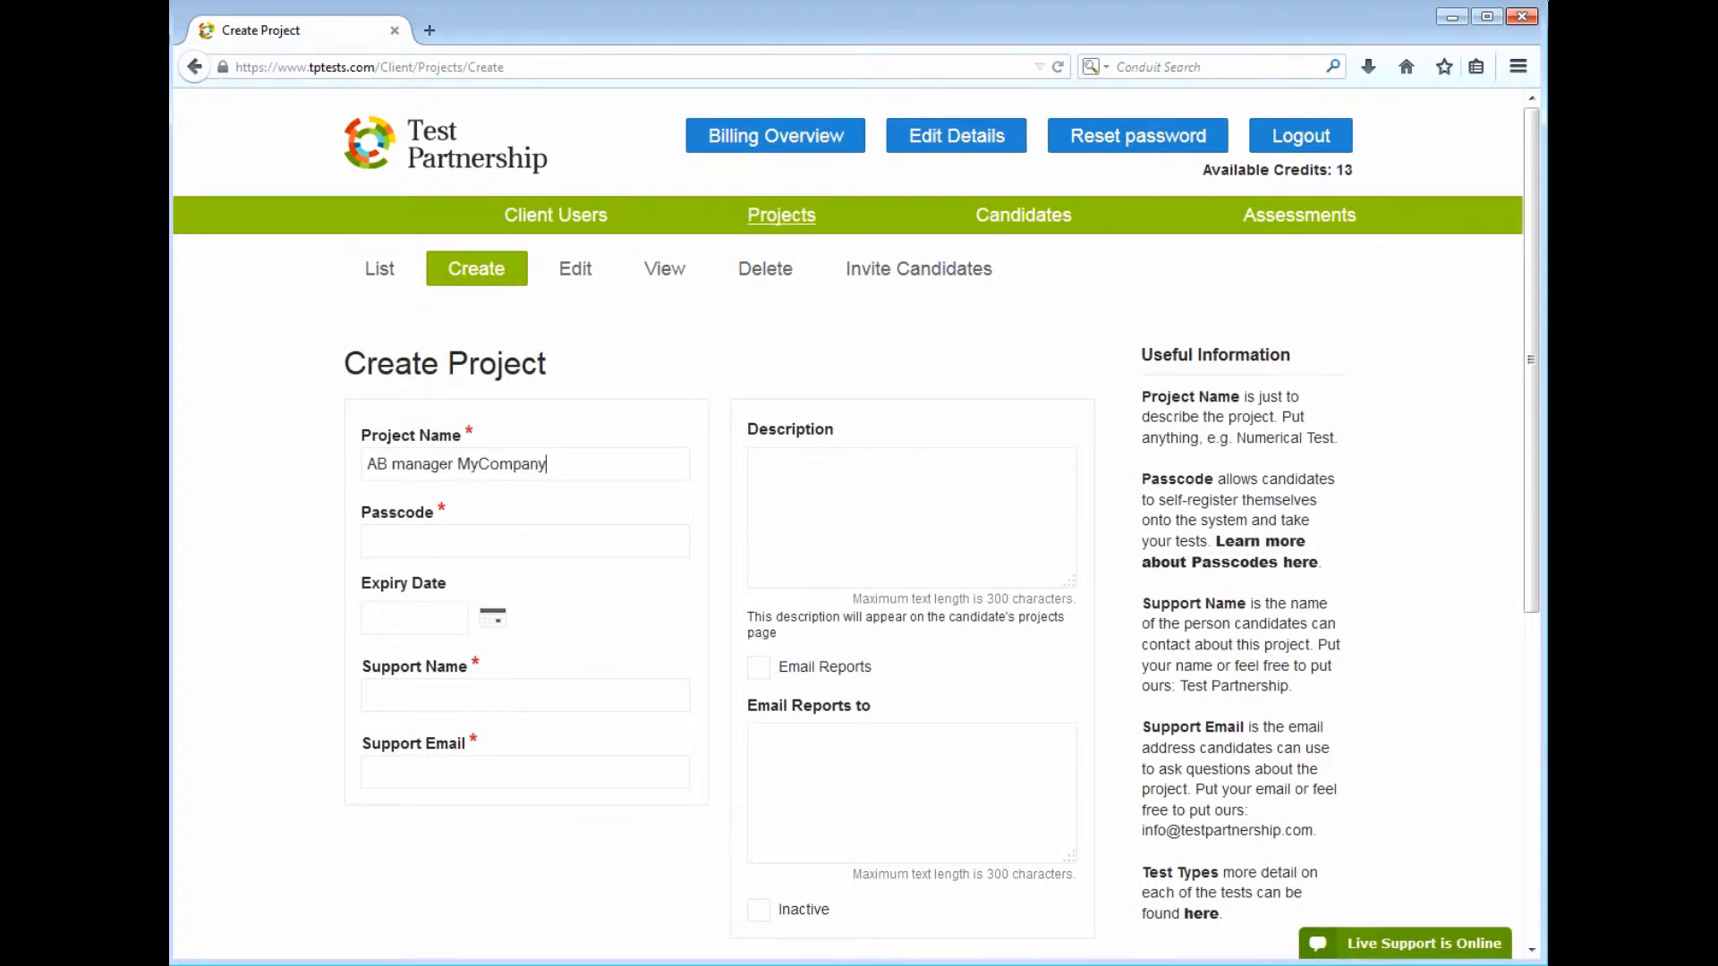
key(Tab)
Leave the expiry date blank, set Support Name to 'HR Manager' and enter the support e-mail
click(492, 621)
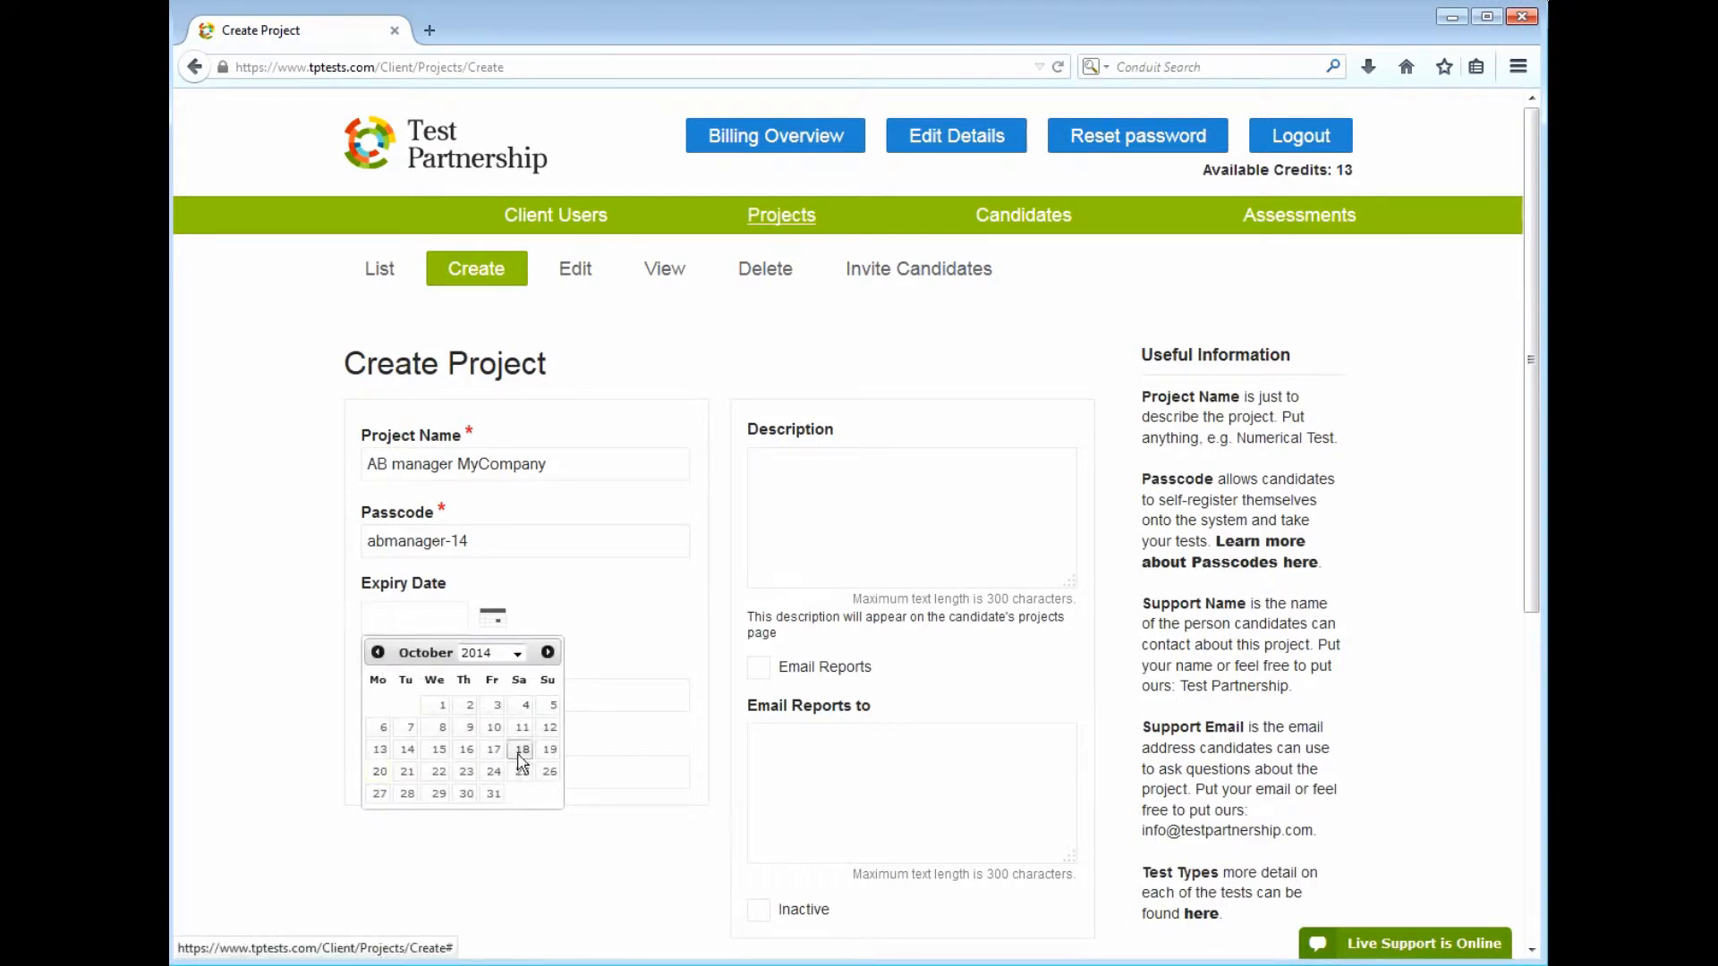
click(581, 624)
click(586, 694)
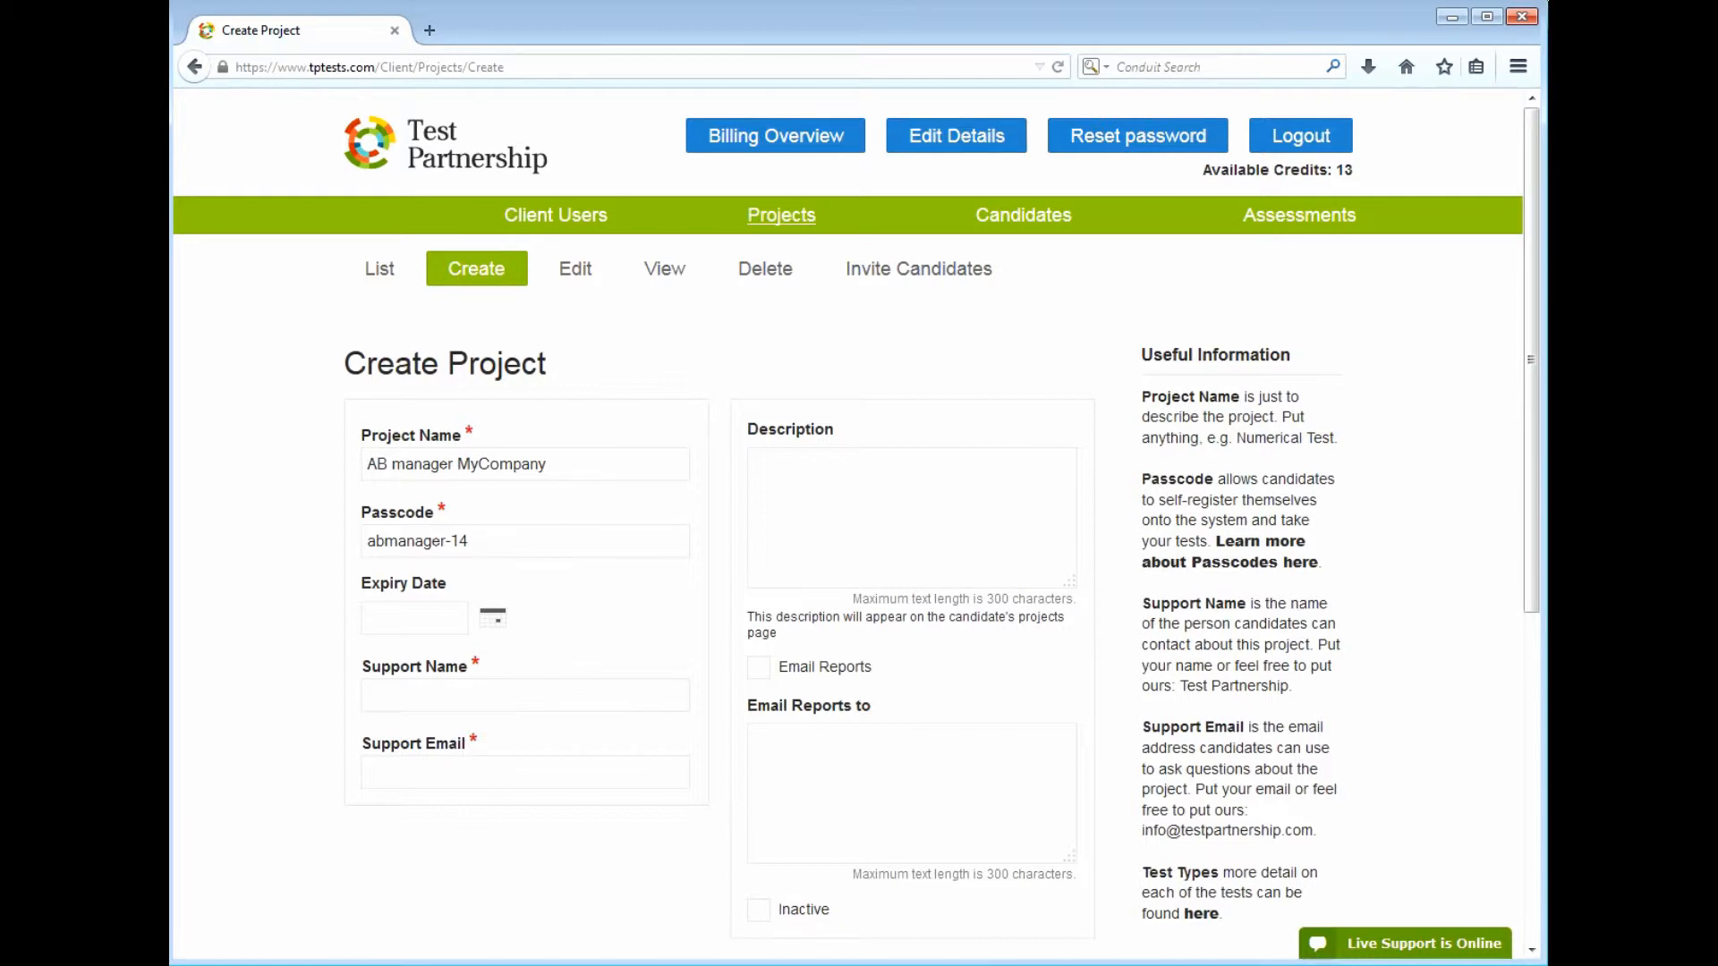
text(HR Manager)
key(Tab)
click(750, 460)
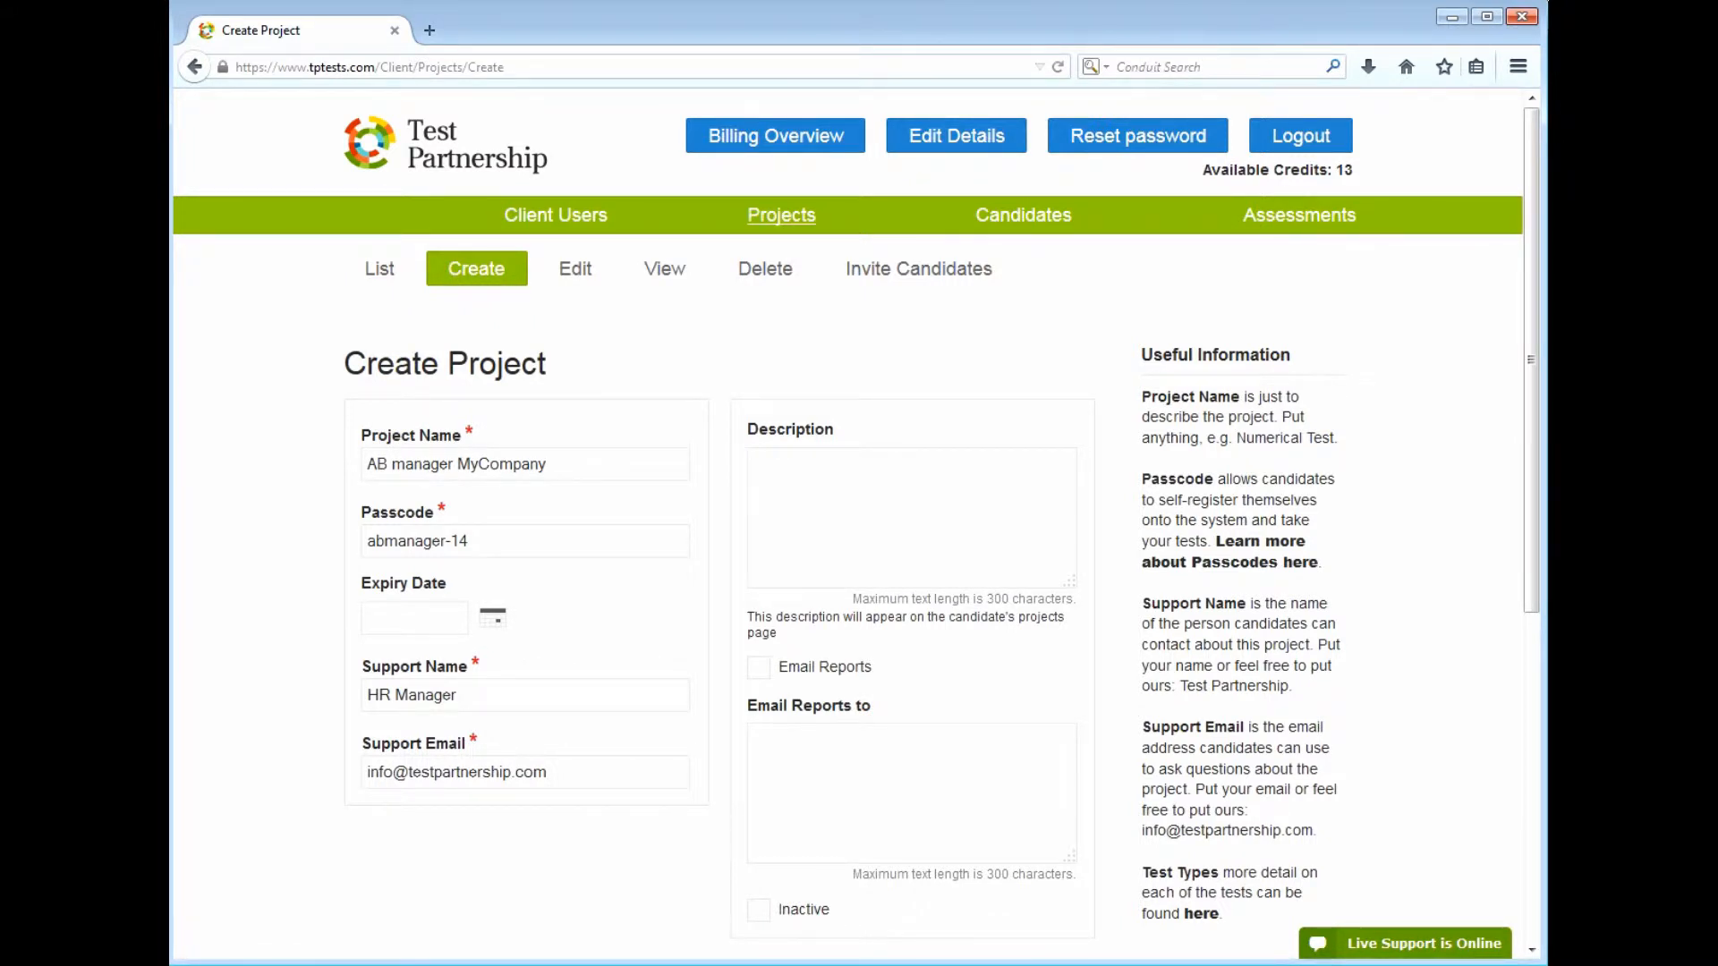
Describe the project as numerical, verbal and personality tests, and e-mail reports to the HR manager
text(Assessments or)
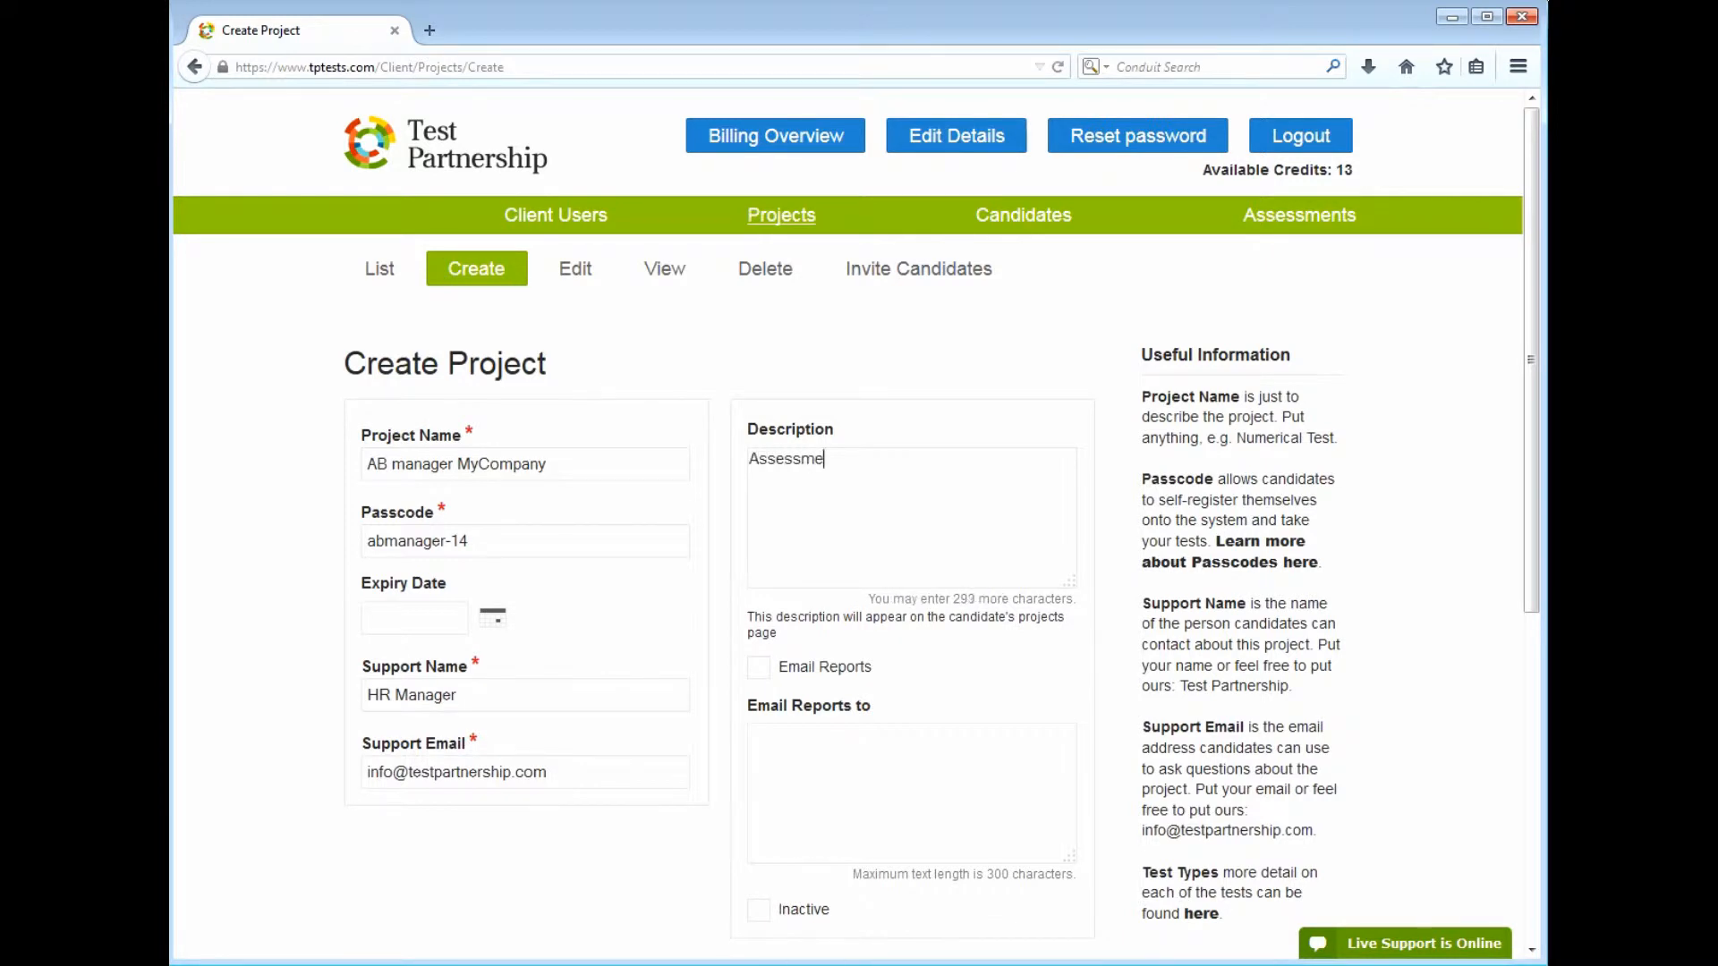
key(BackSpace)
key(BackSpace)
text(for AB Manager position at My)
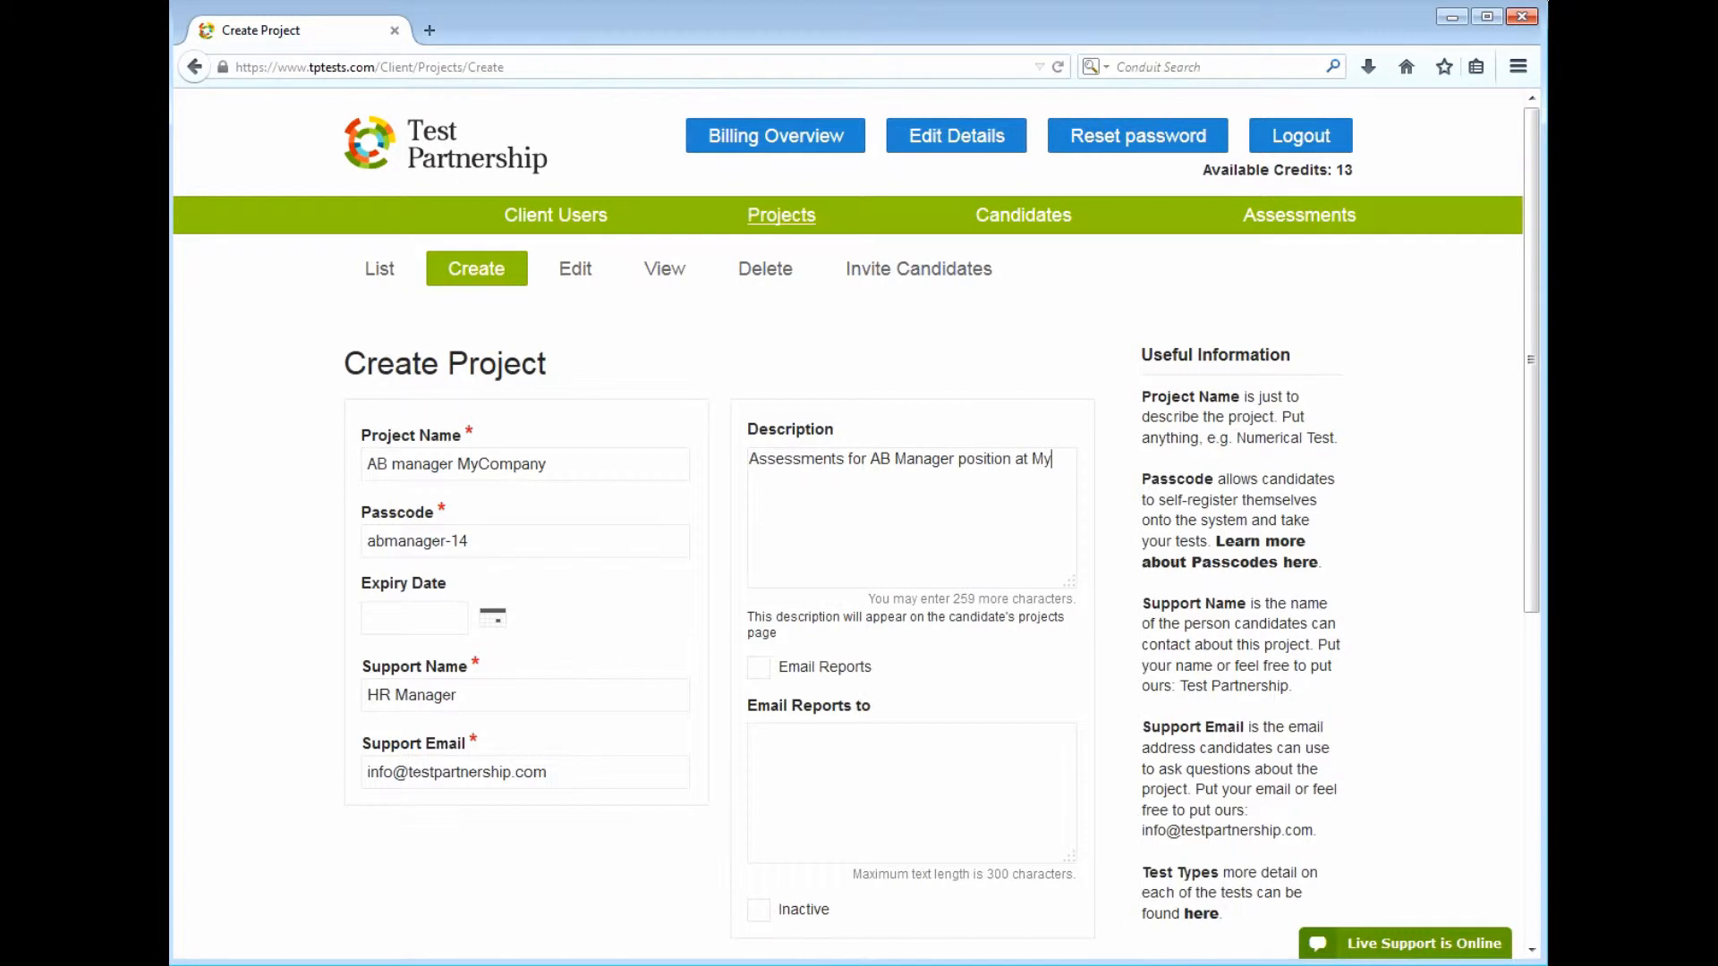
text(Company. One nu)
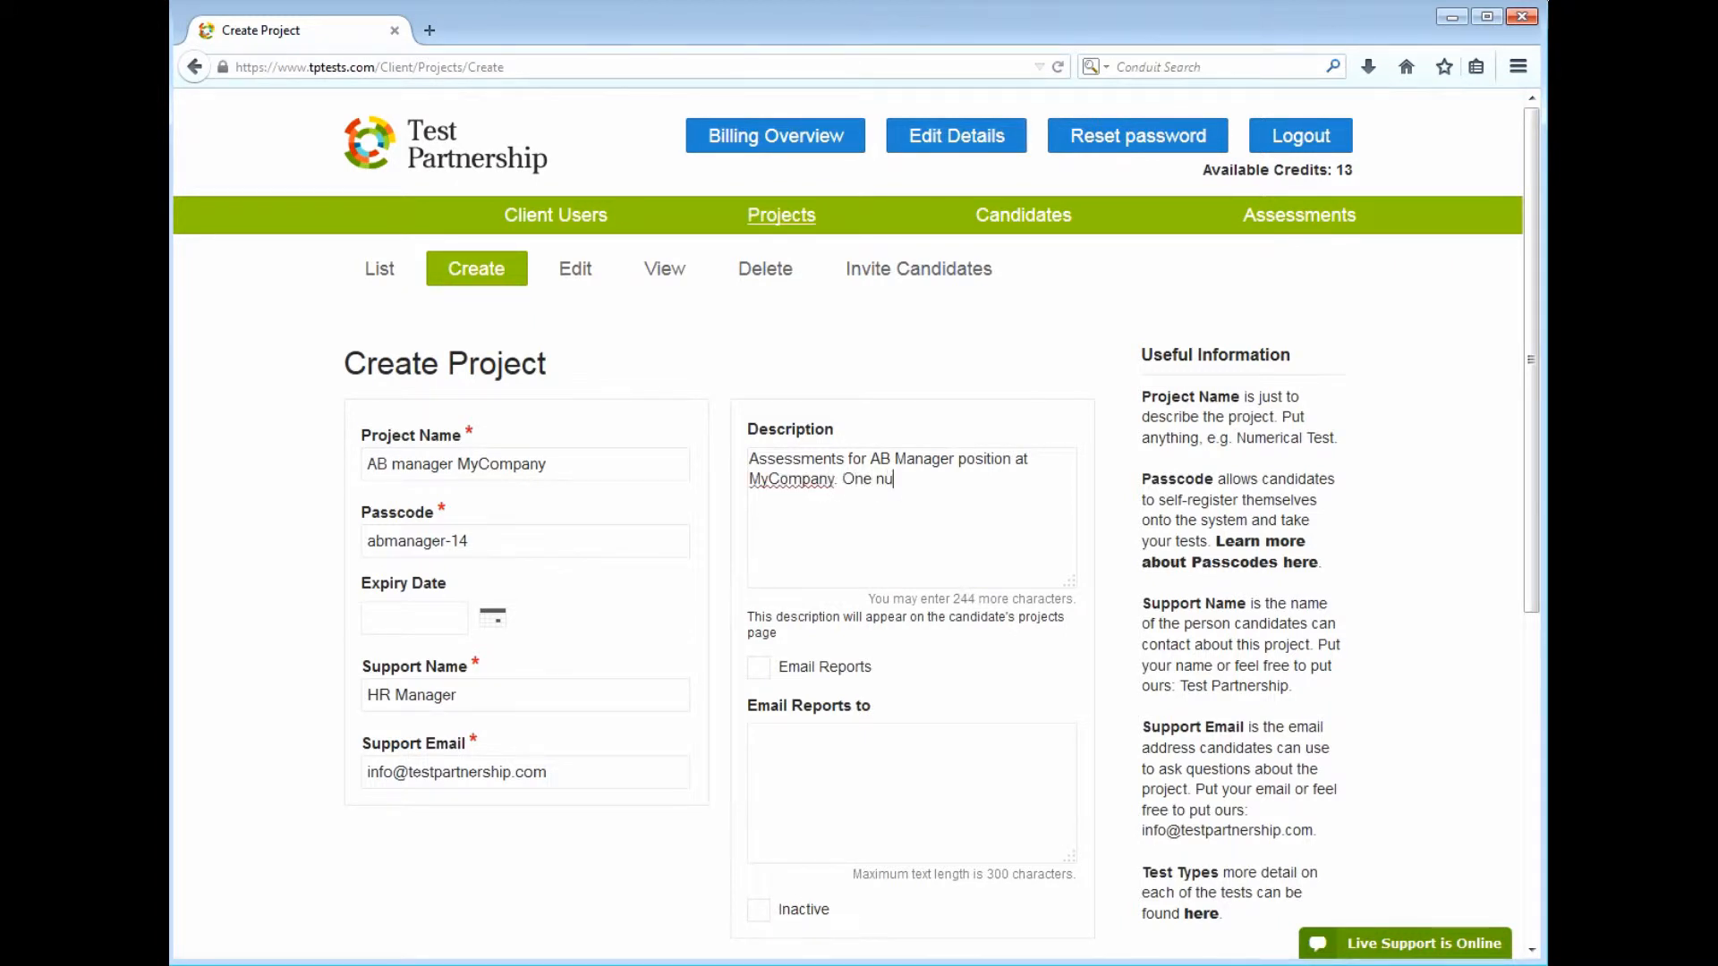
text(merical test, one verbal test)
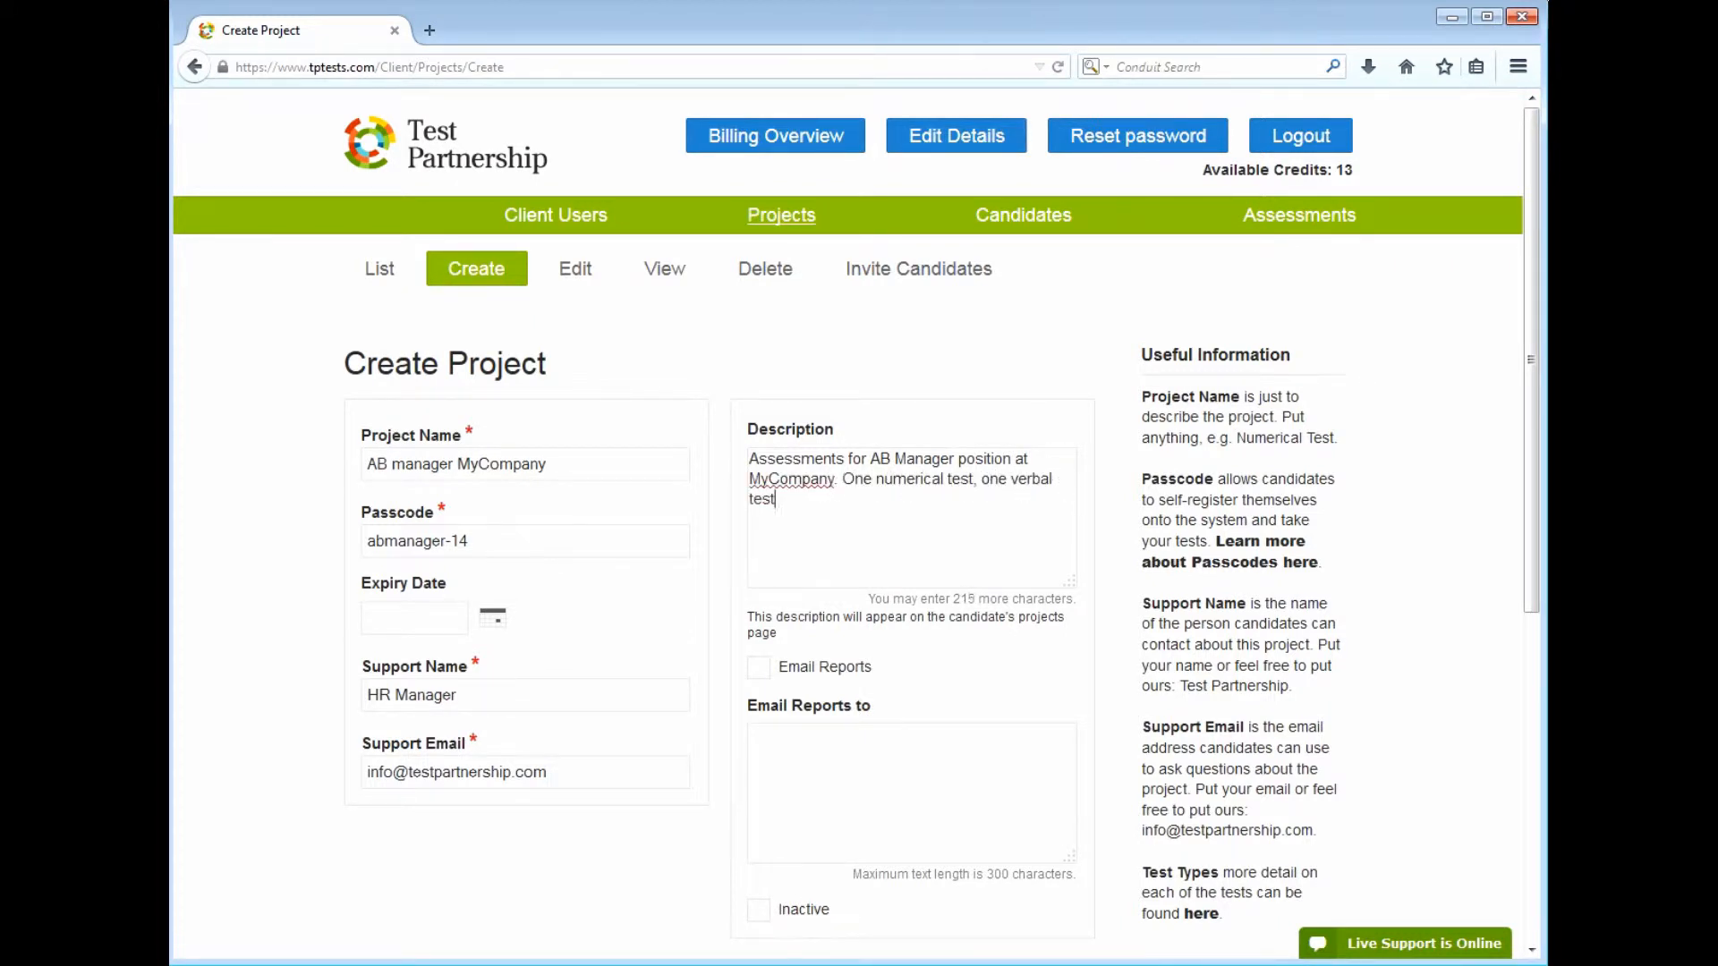
text(, and a personality questionnaire.)
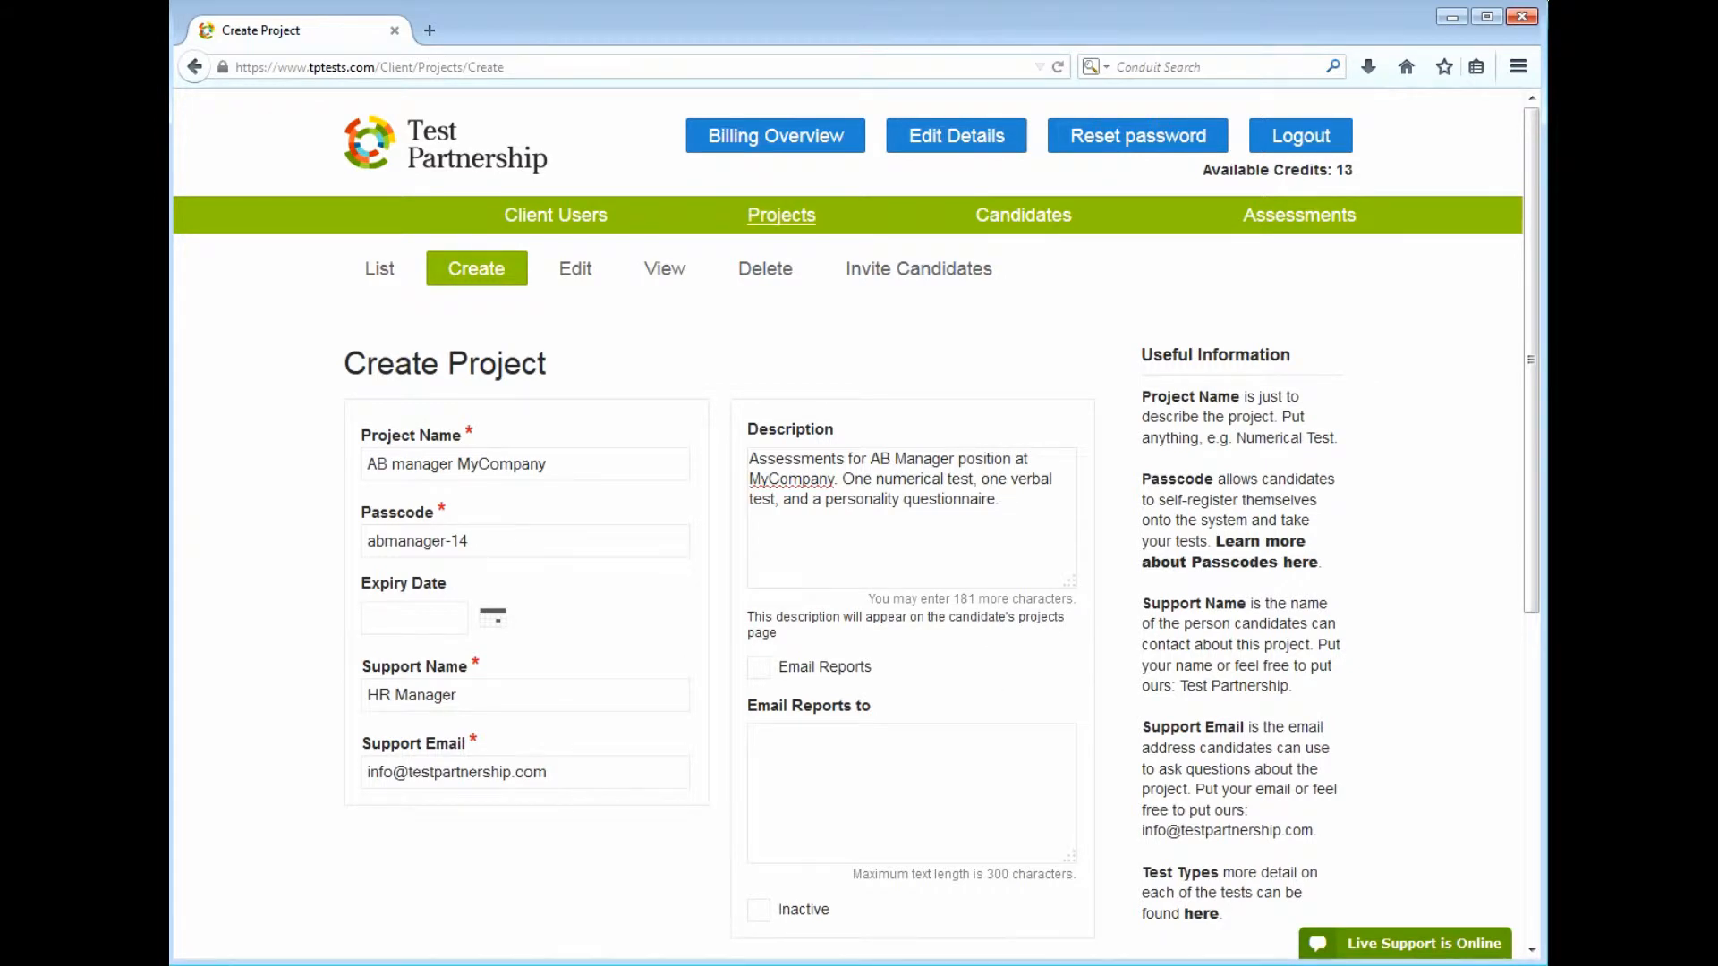
click(771, 690)
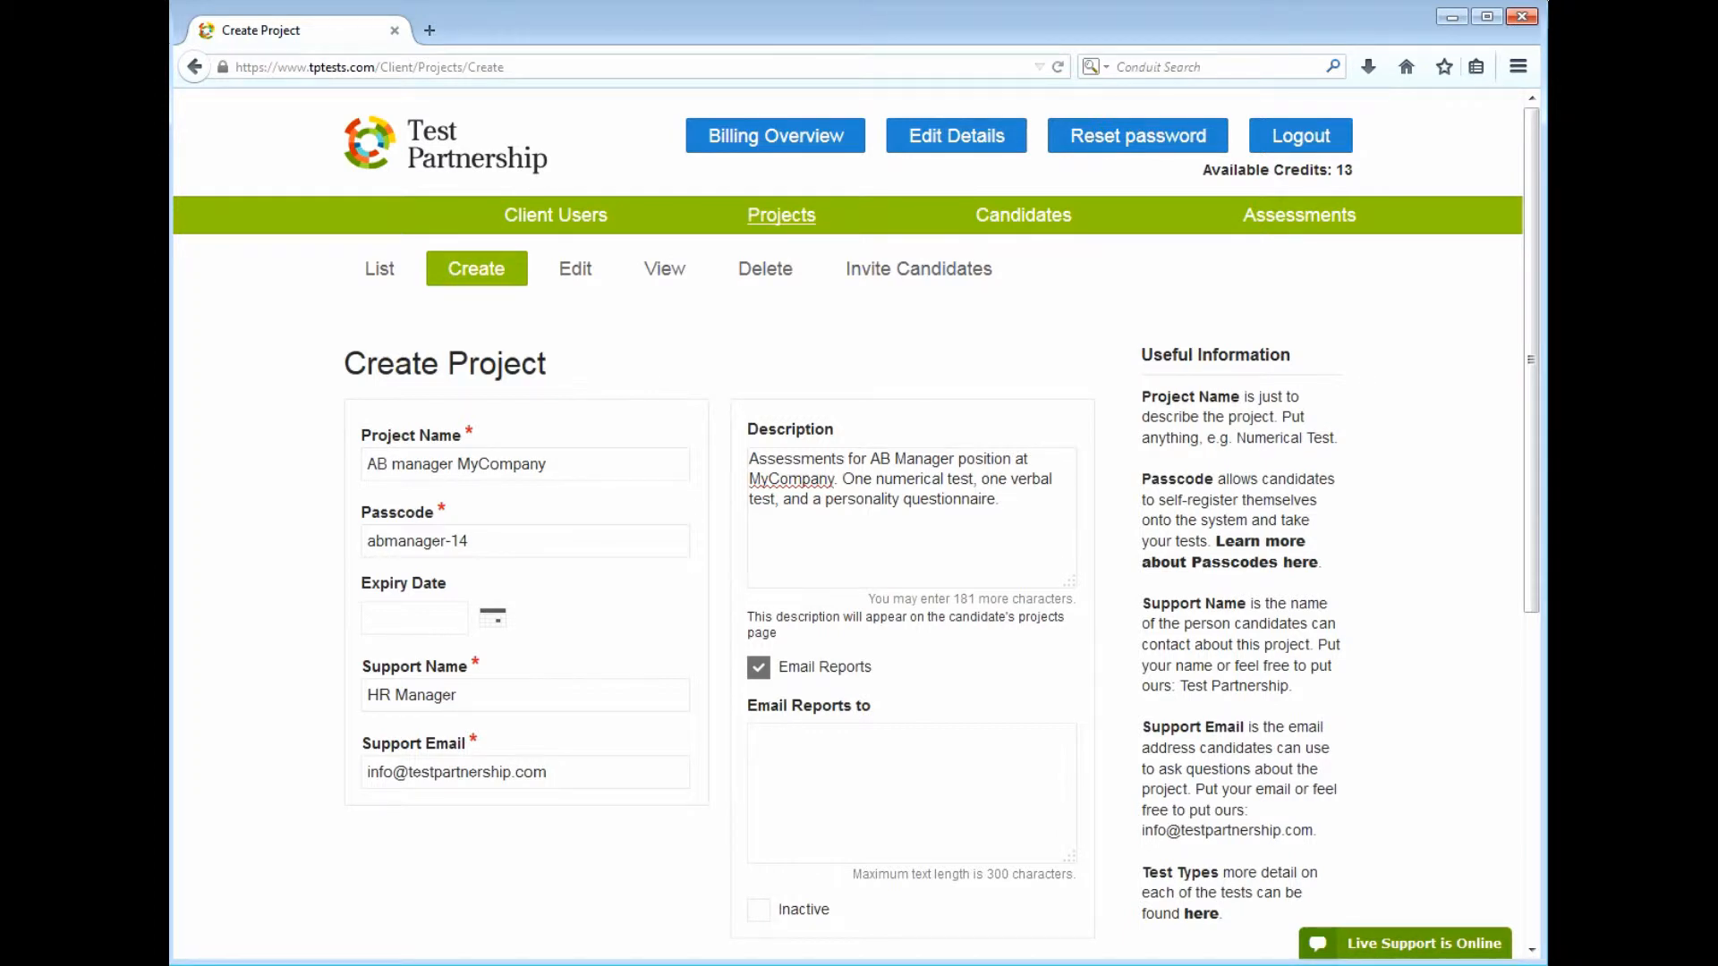
text(hrma)
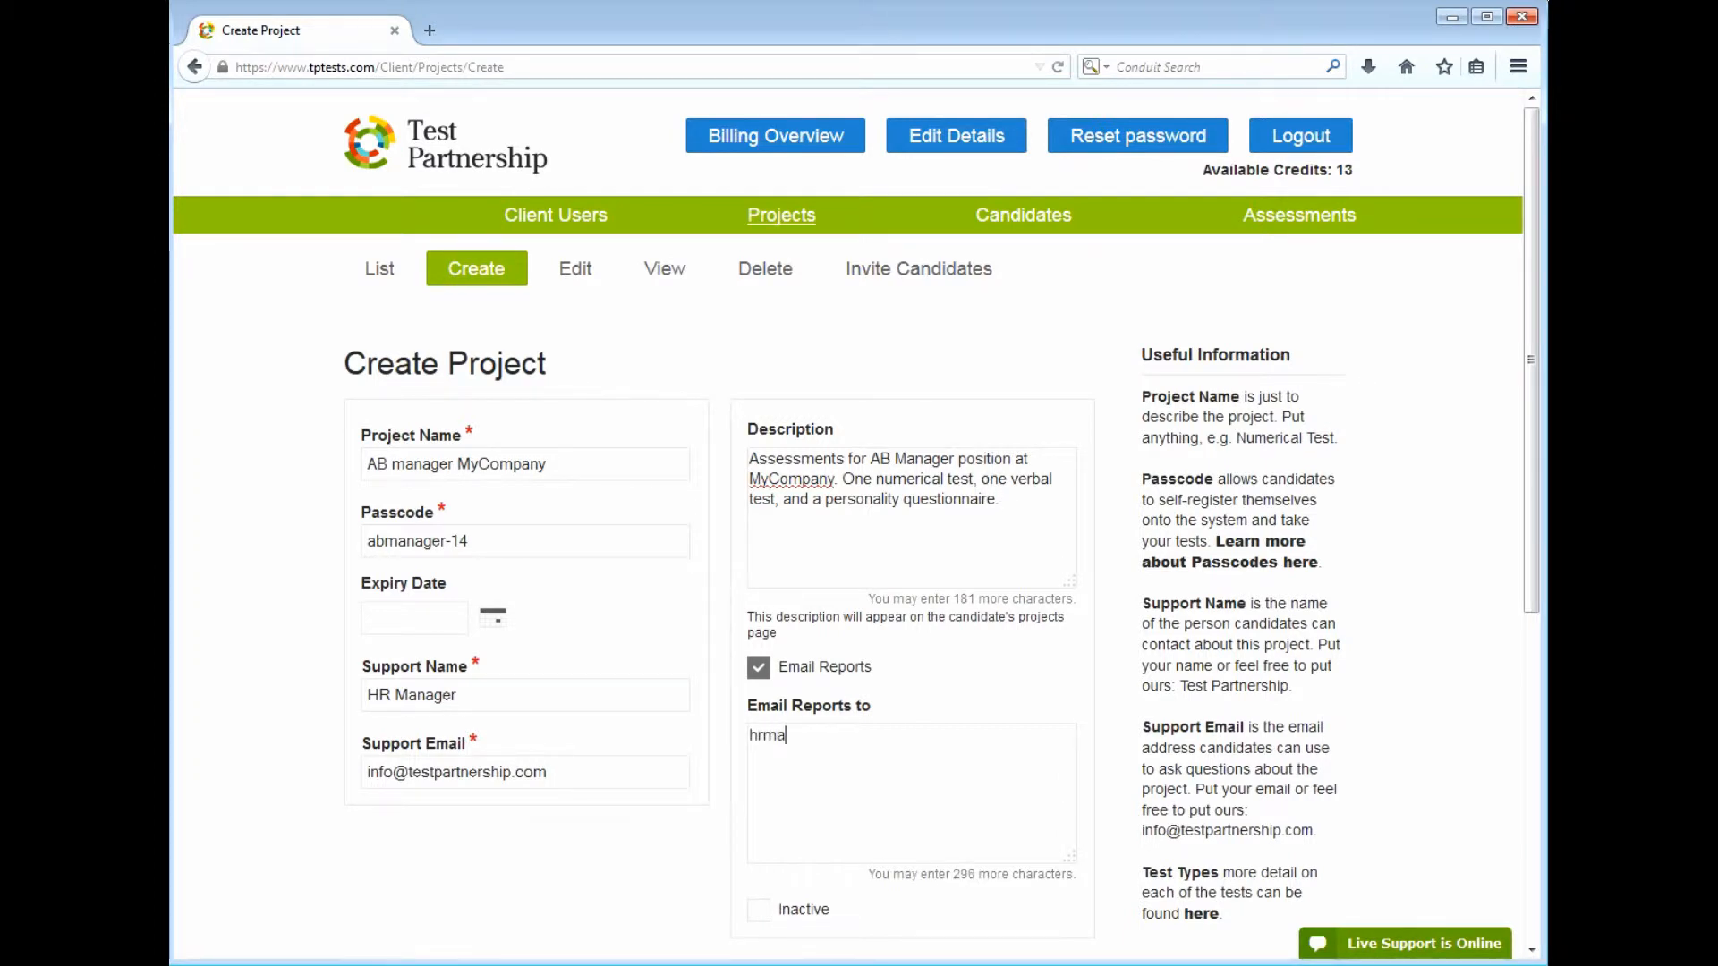
text(nager@myc)
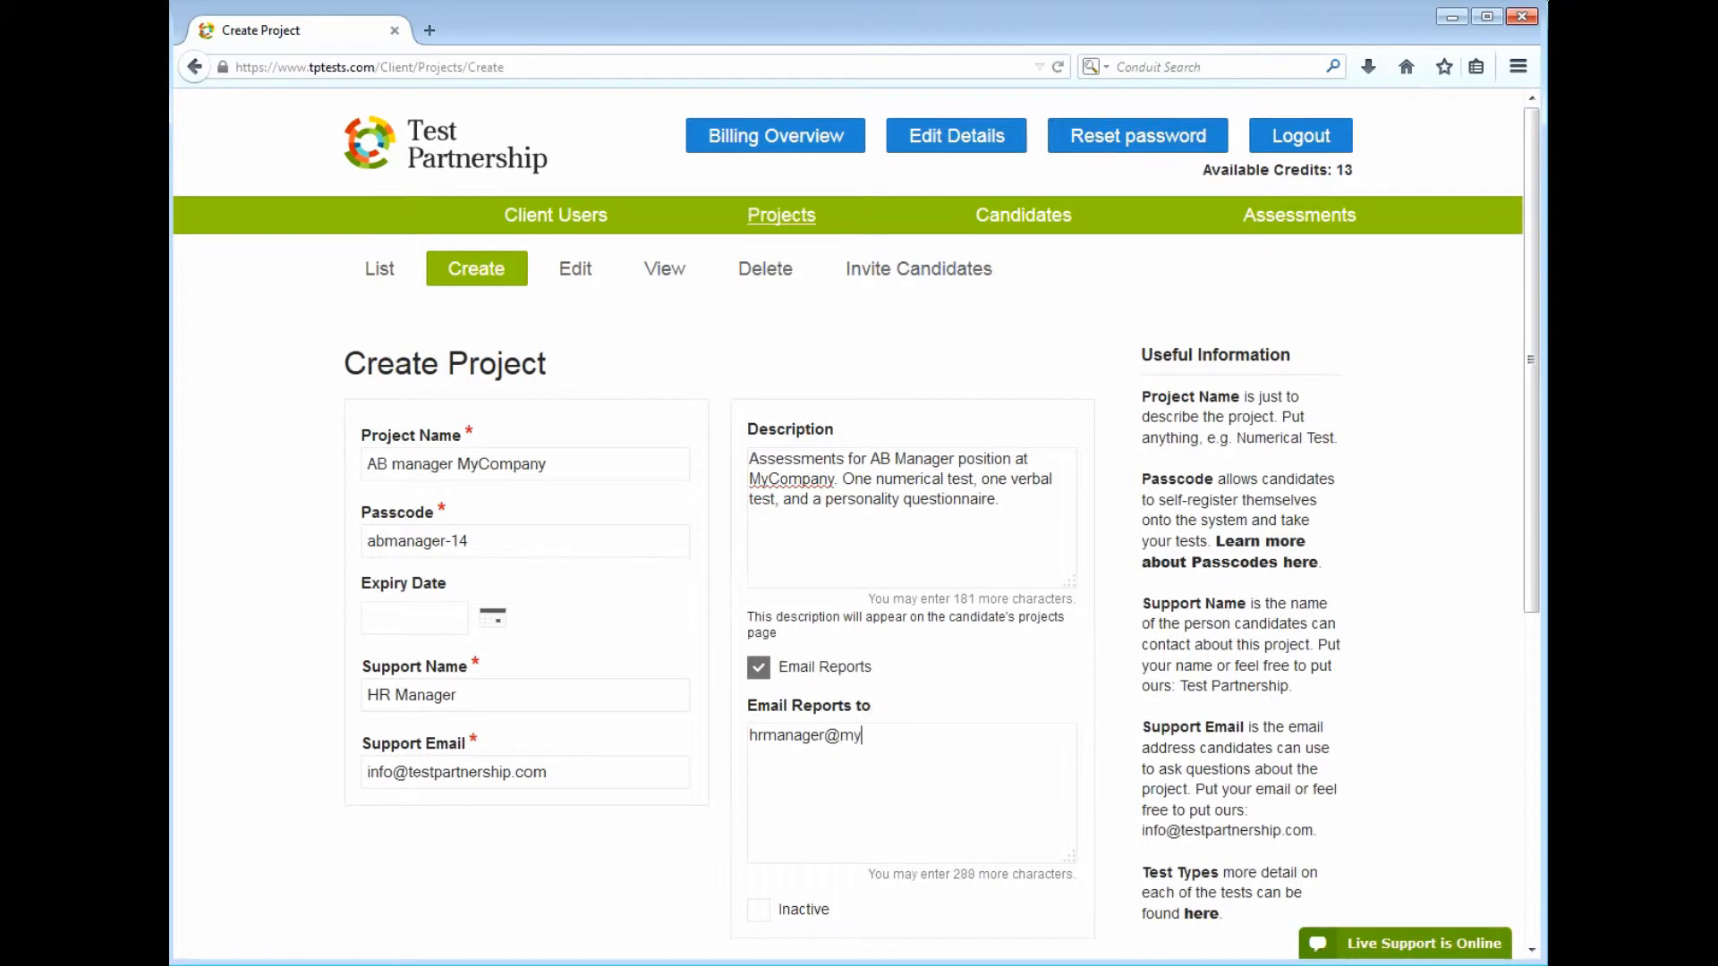
text(ompany.com)
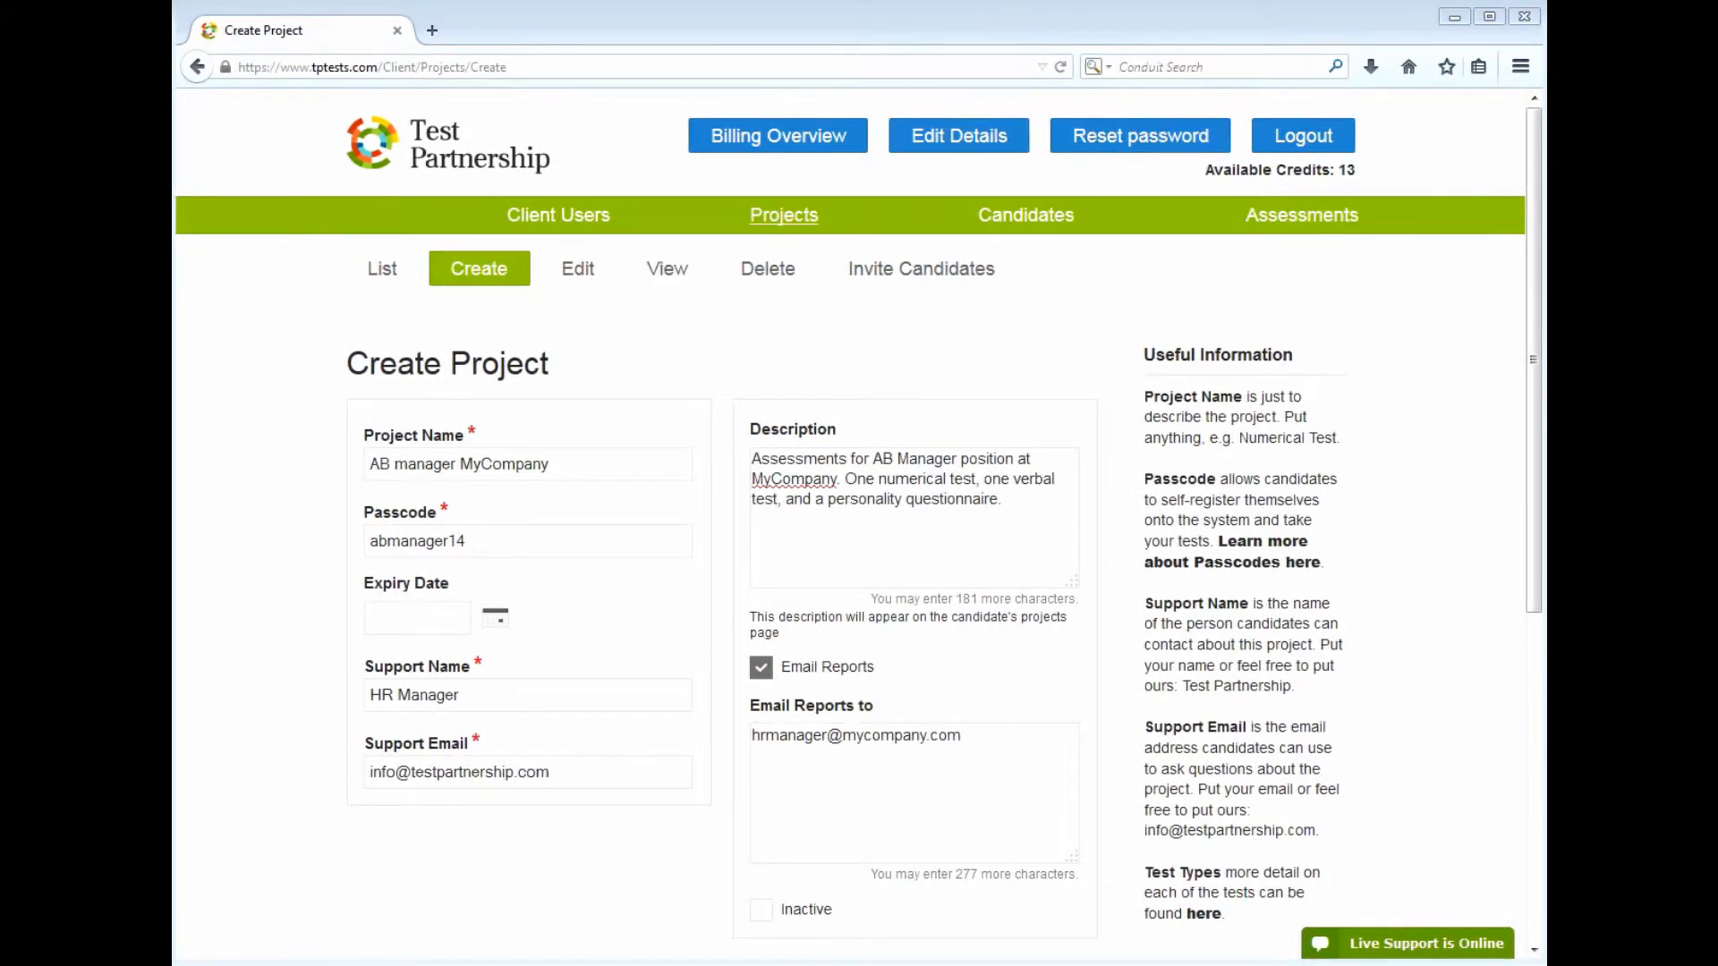
Set the first section to Verbal Reasoning TEST1013 with norm group NG11 - VR - Professionals and Managers
scroll(1535, 380, down, 4)
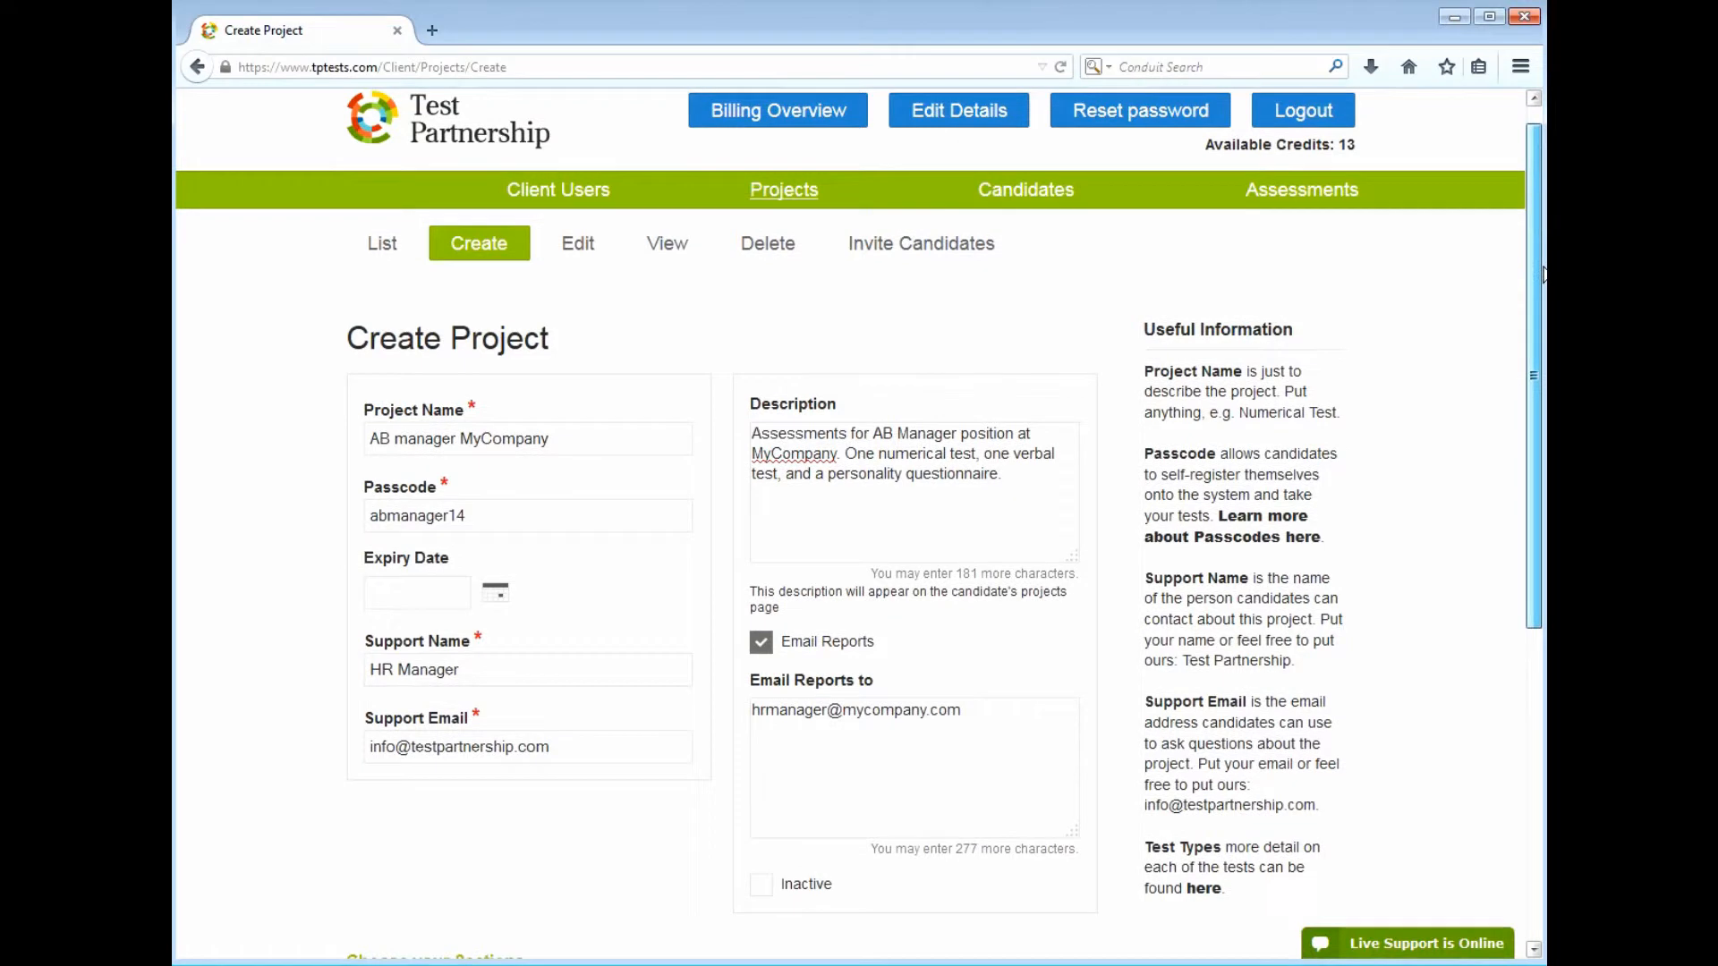
drag(1536, 380, 1541, 604)
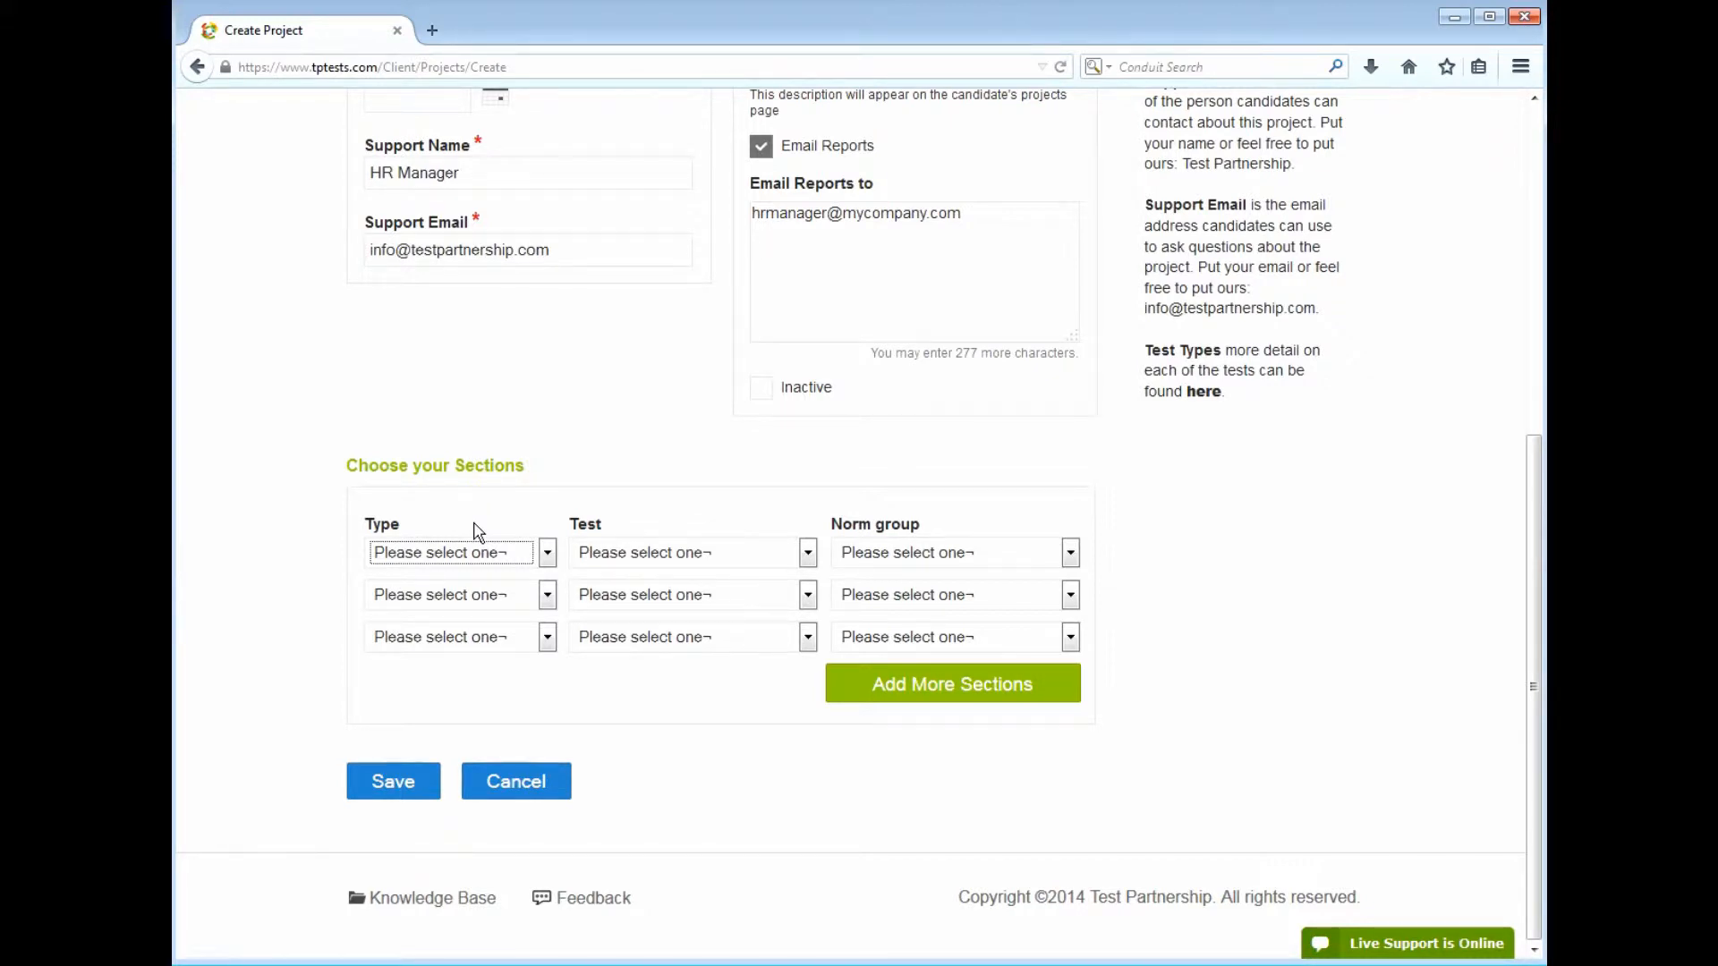
click(472, 565)
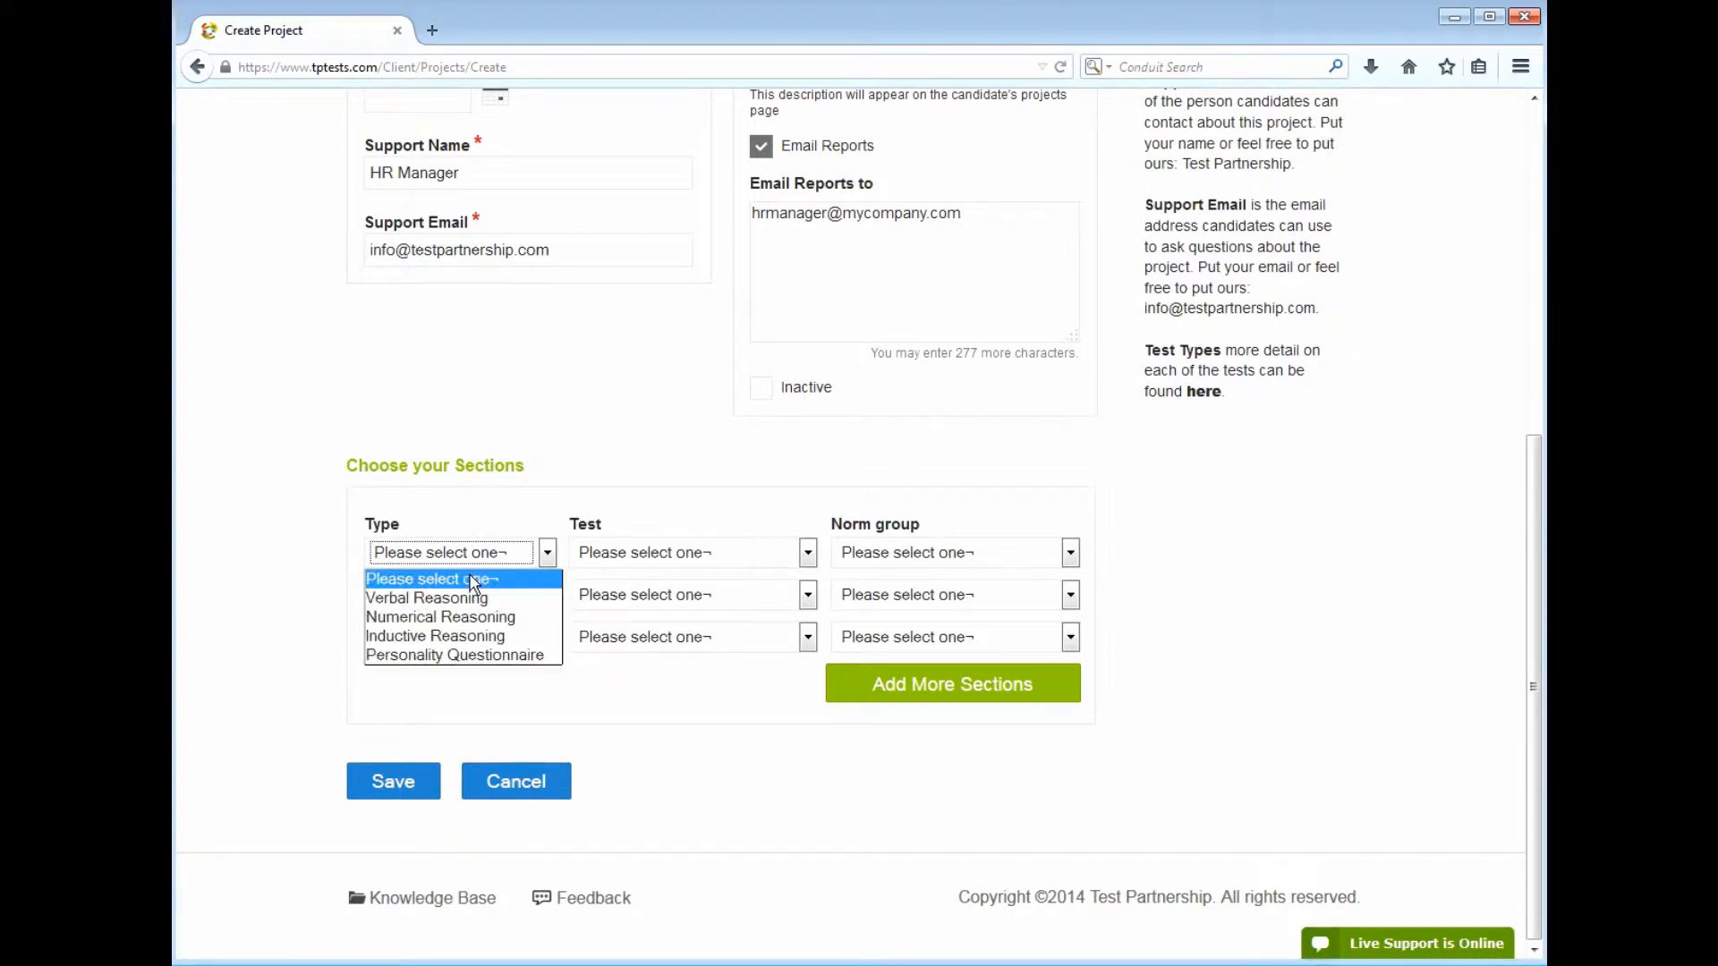
click(475, 606)
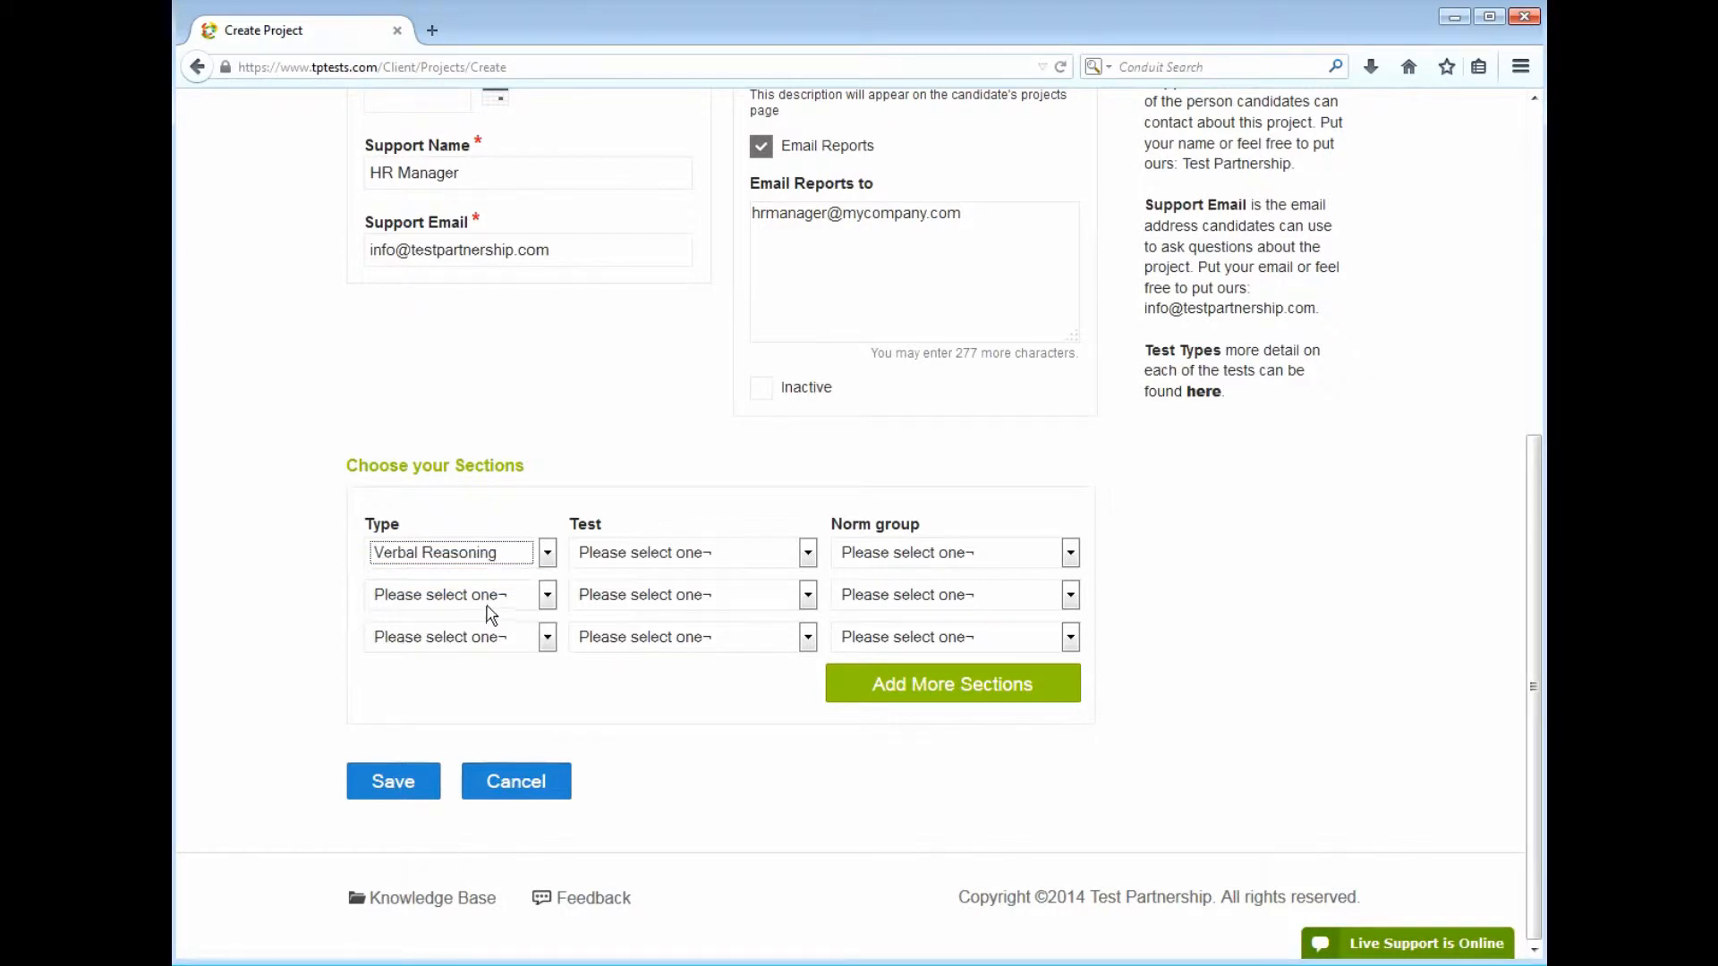
click(635, 564)
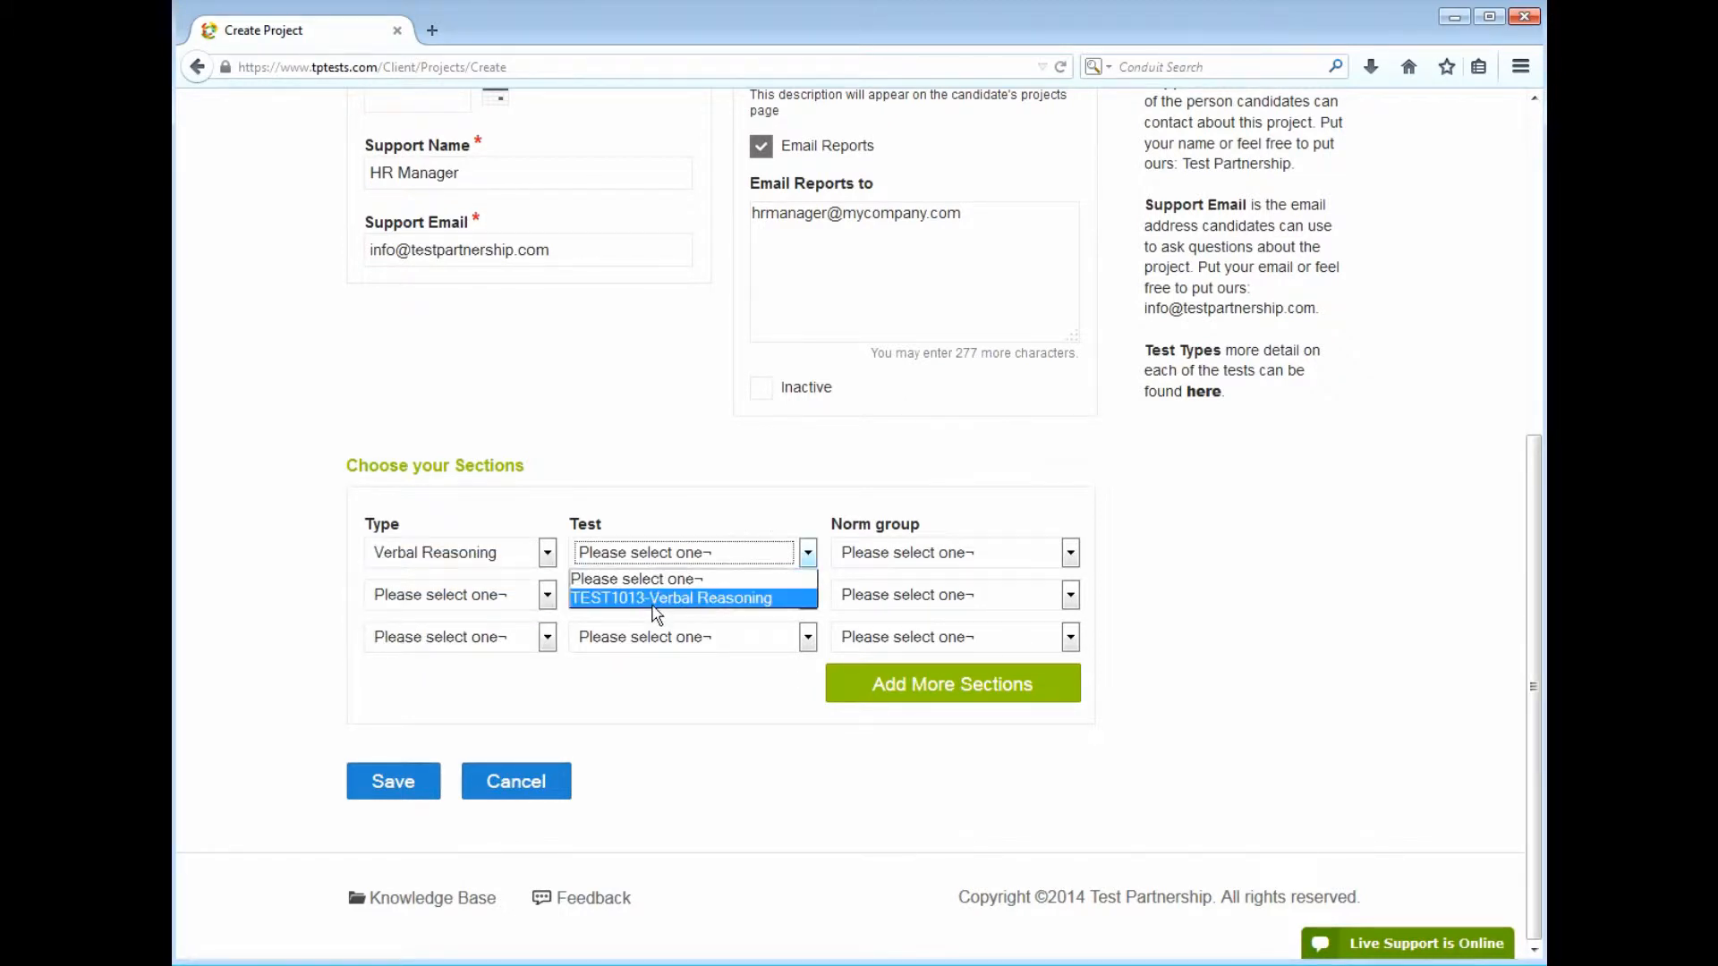
click(656, 599)
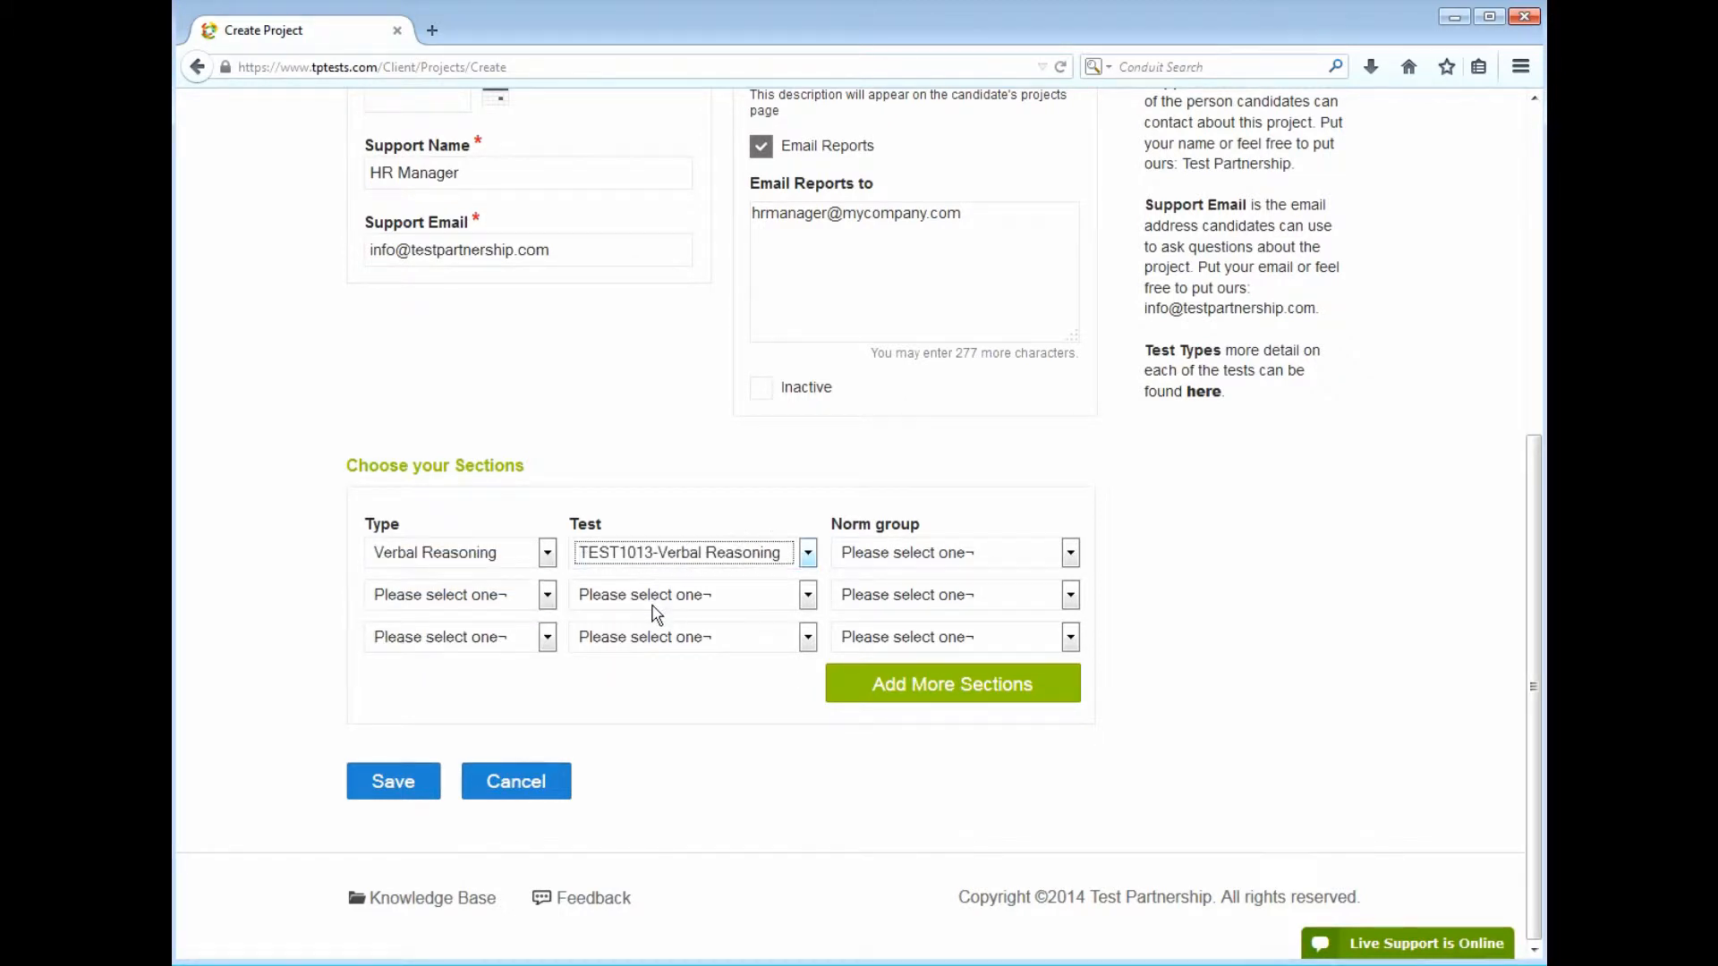
click(954, 555)
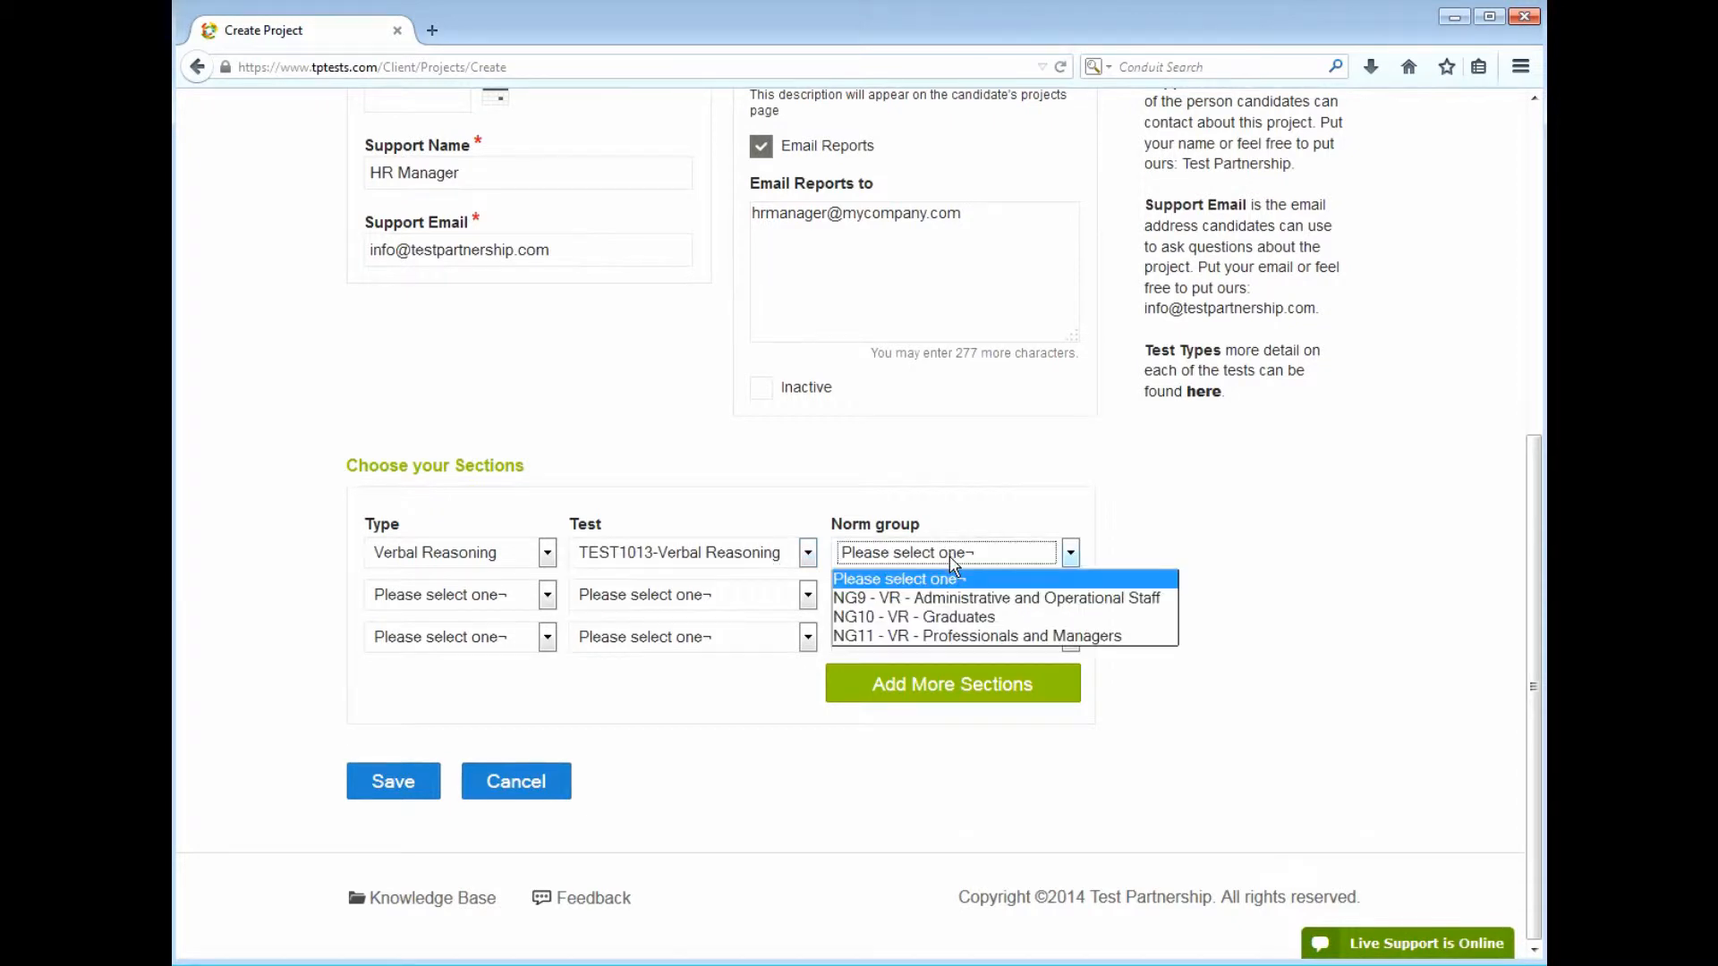
click(954, 636)
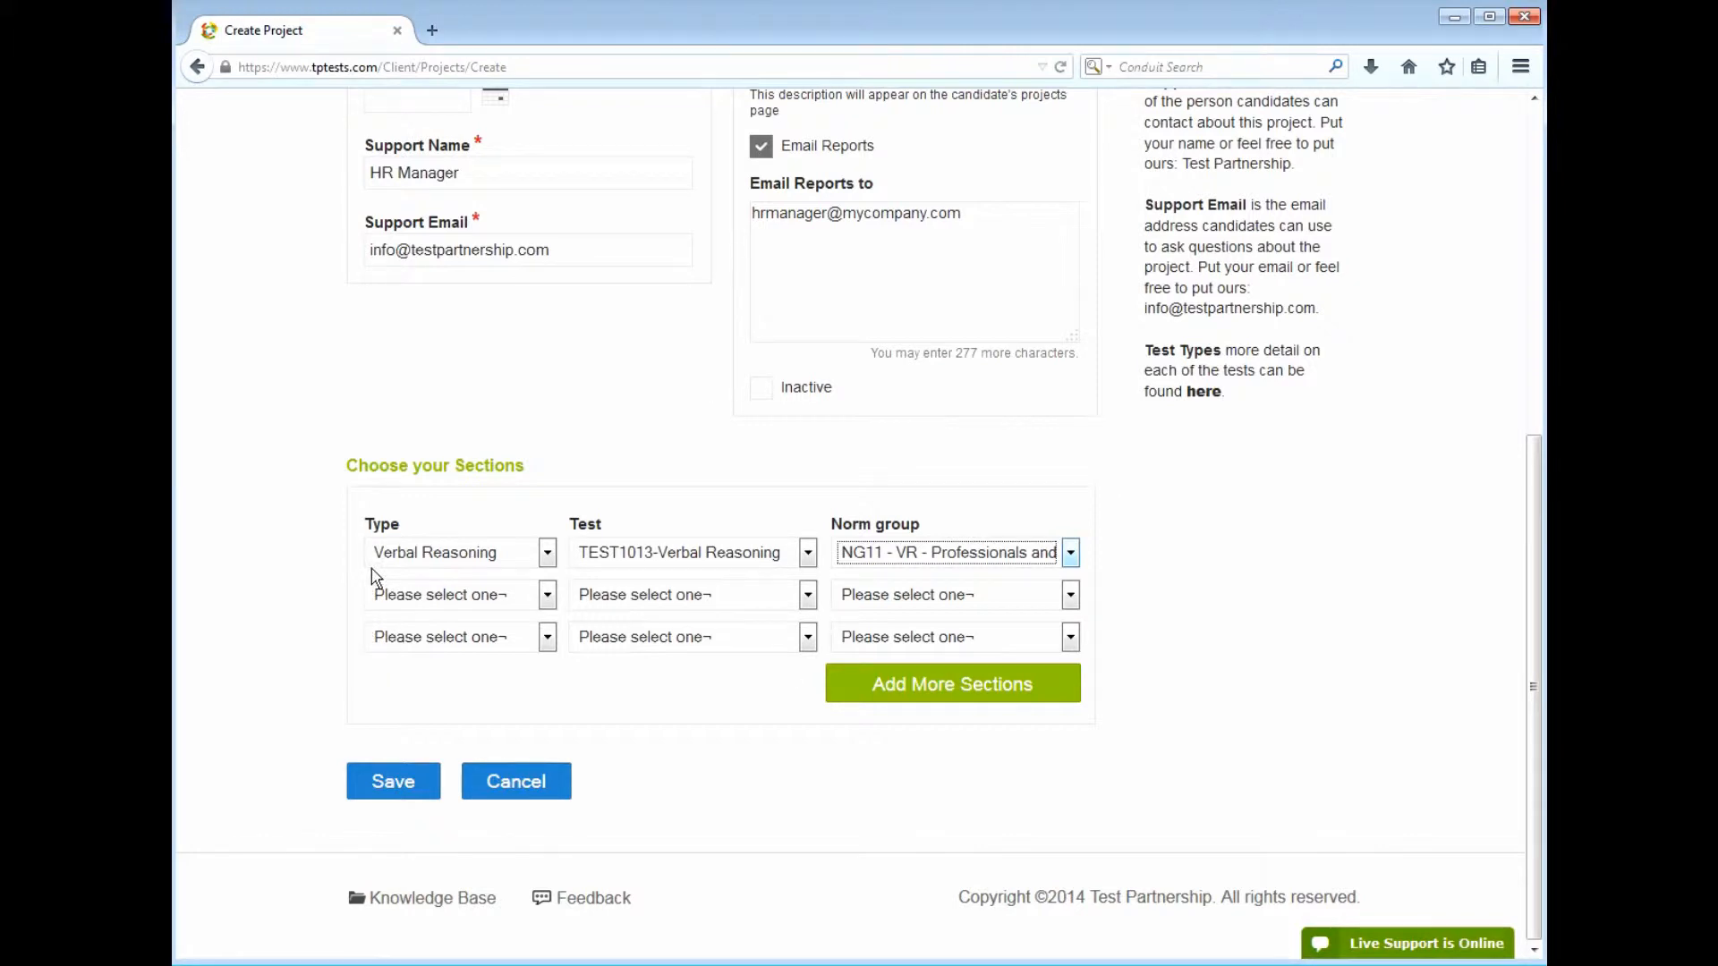
Set the second section to Numerical Reasoning TEST1014 with norm group NG5
click(403, 597)
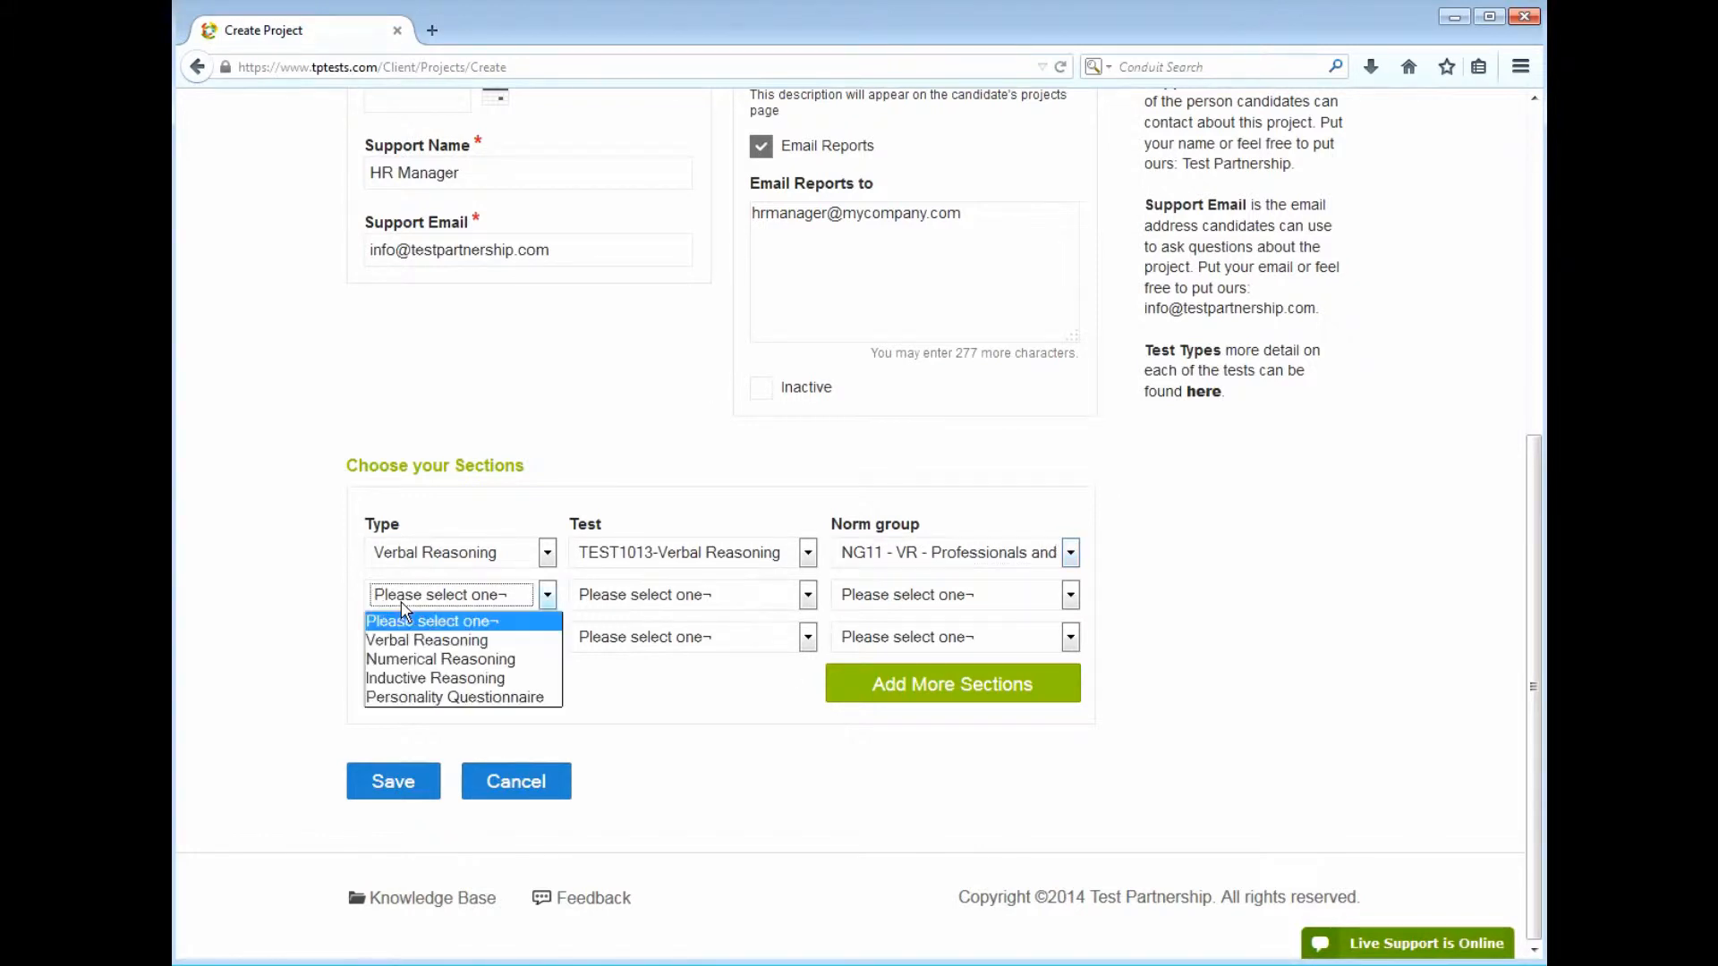
click(419, 661)
click(621, 615)
click(626, 643)
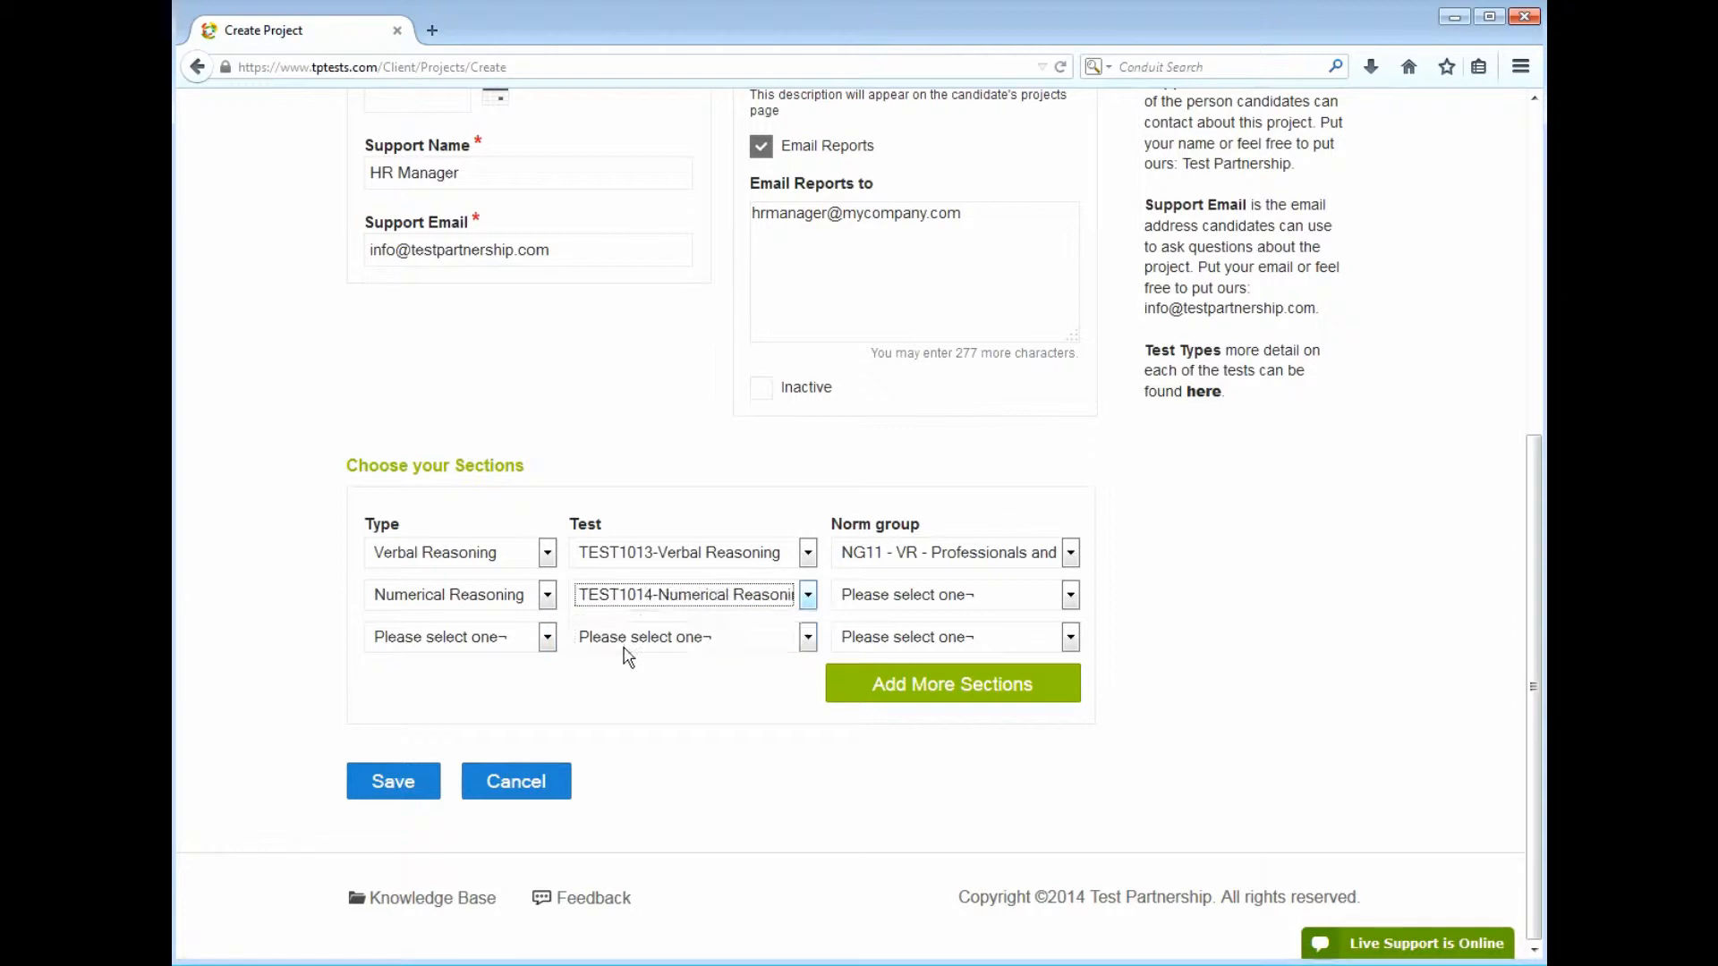
click(891, 597)
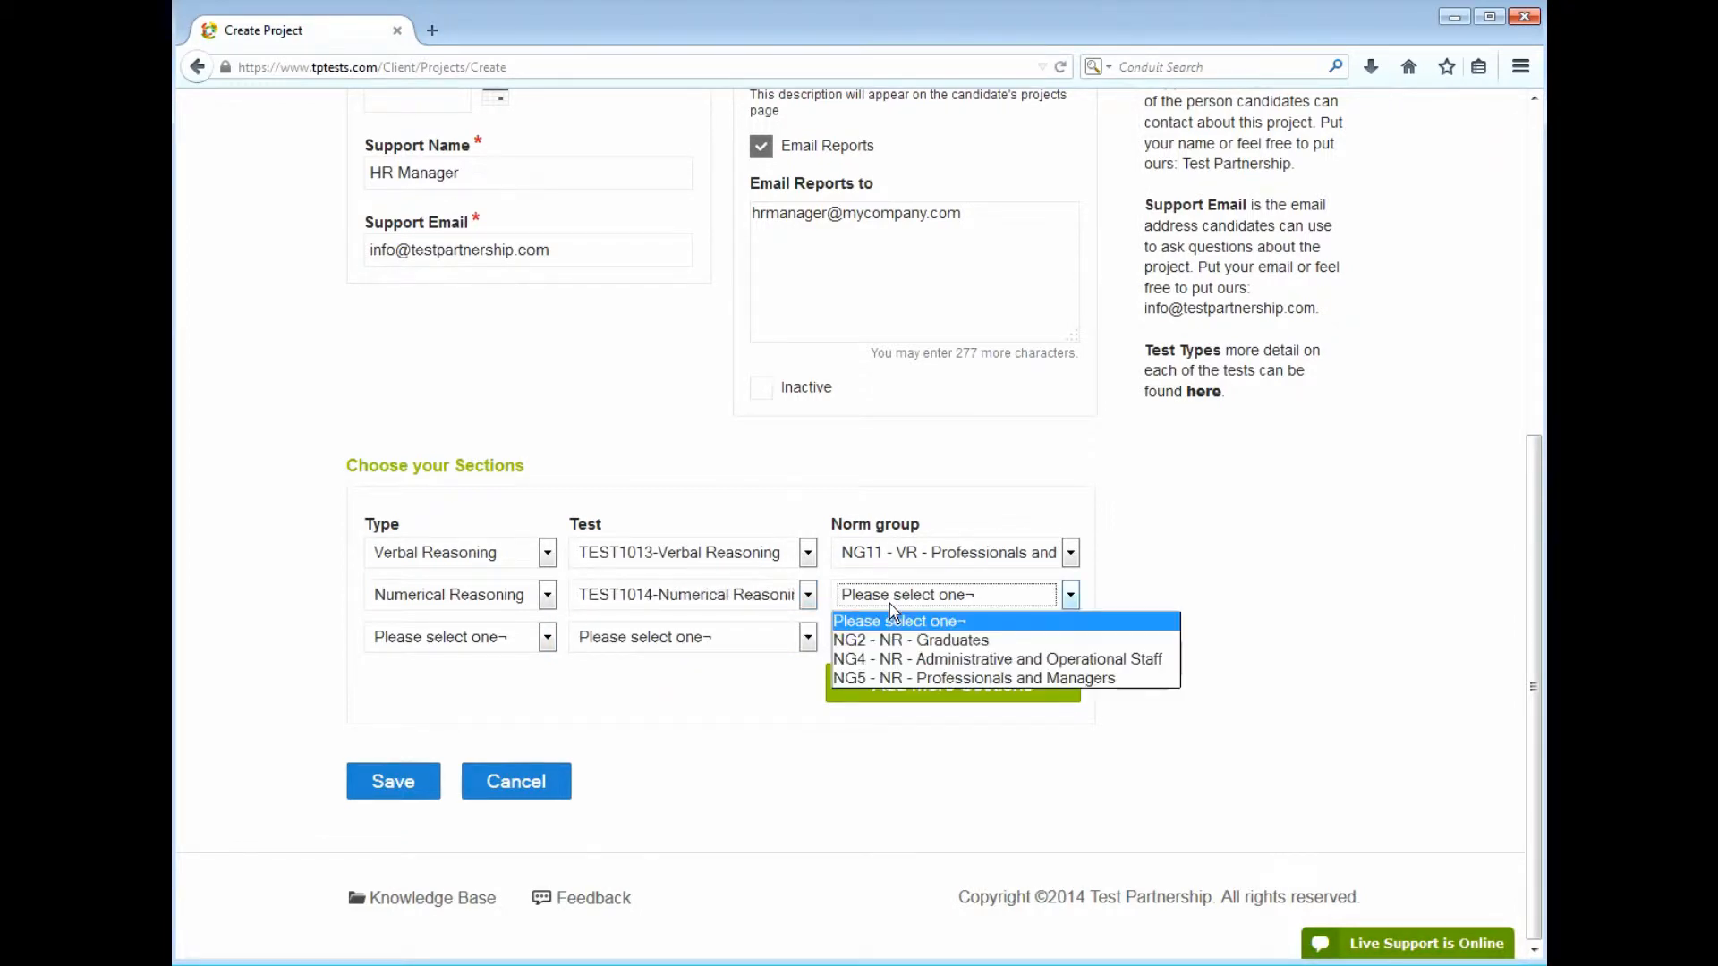
click(903, 686)
Make the third section a Personality Questionnaire using PQ1052 with norm group NG15 - General Population
click(528, 643)
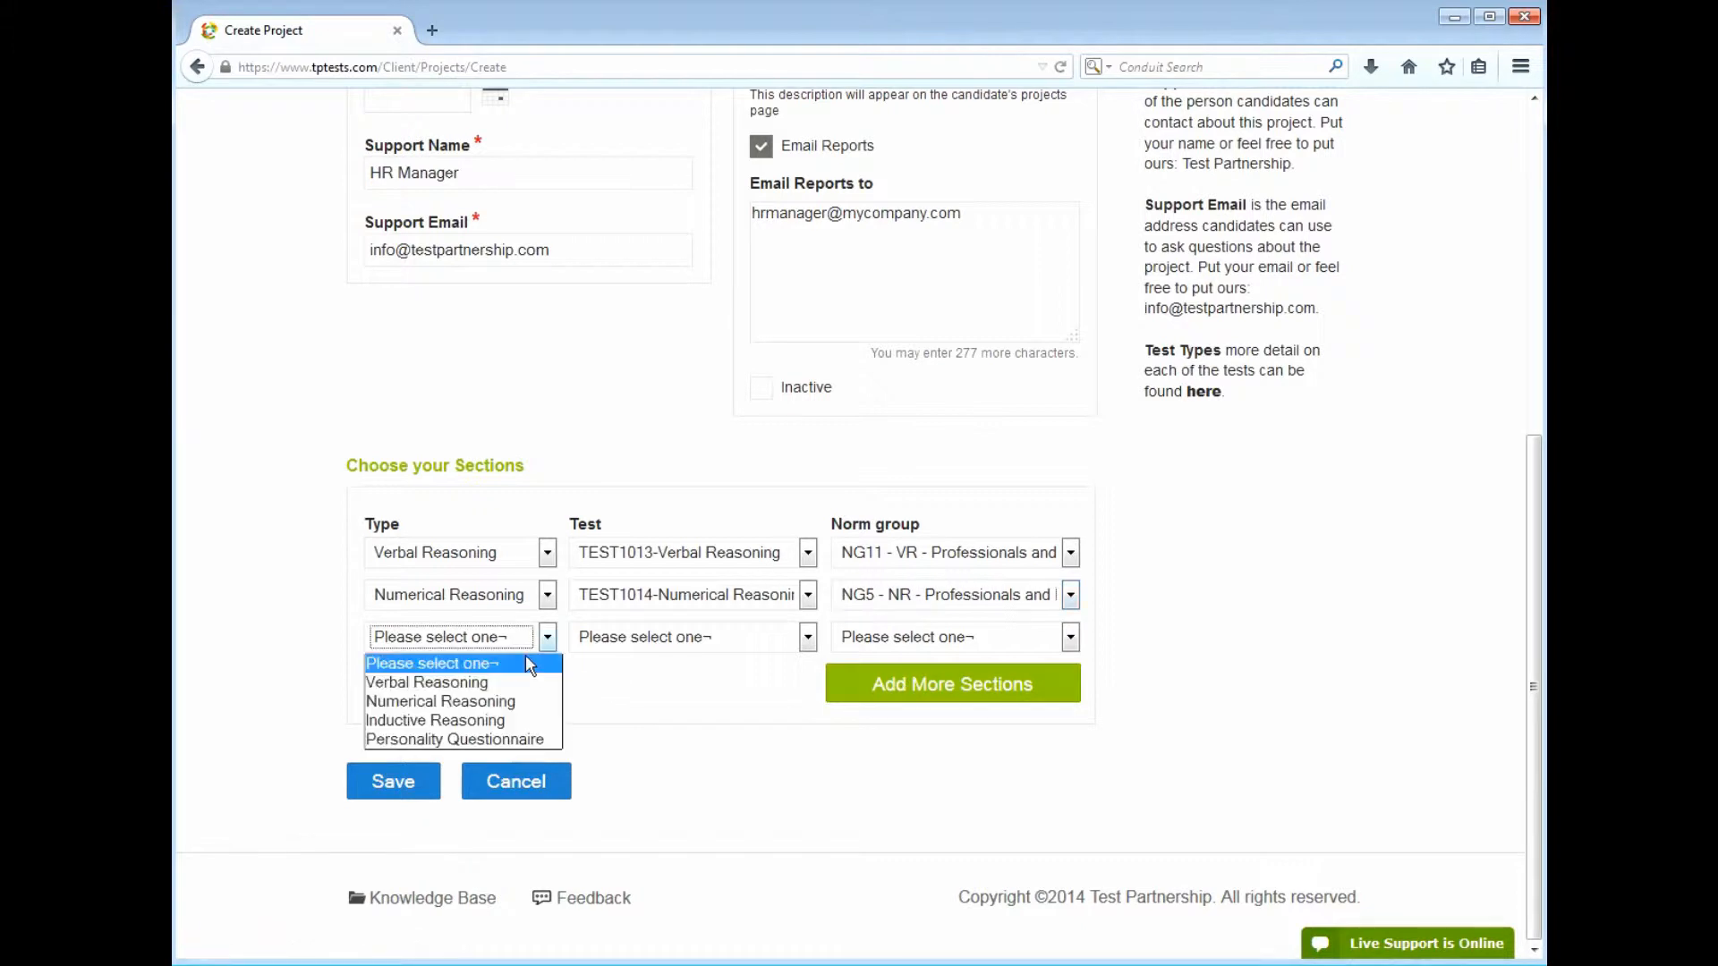
click(524, 737)
click(716, 648)
click(715, 684)
click(886, 639)
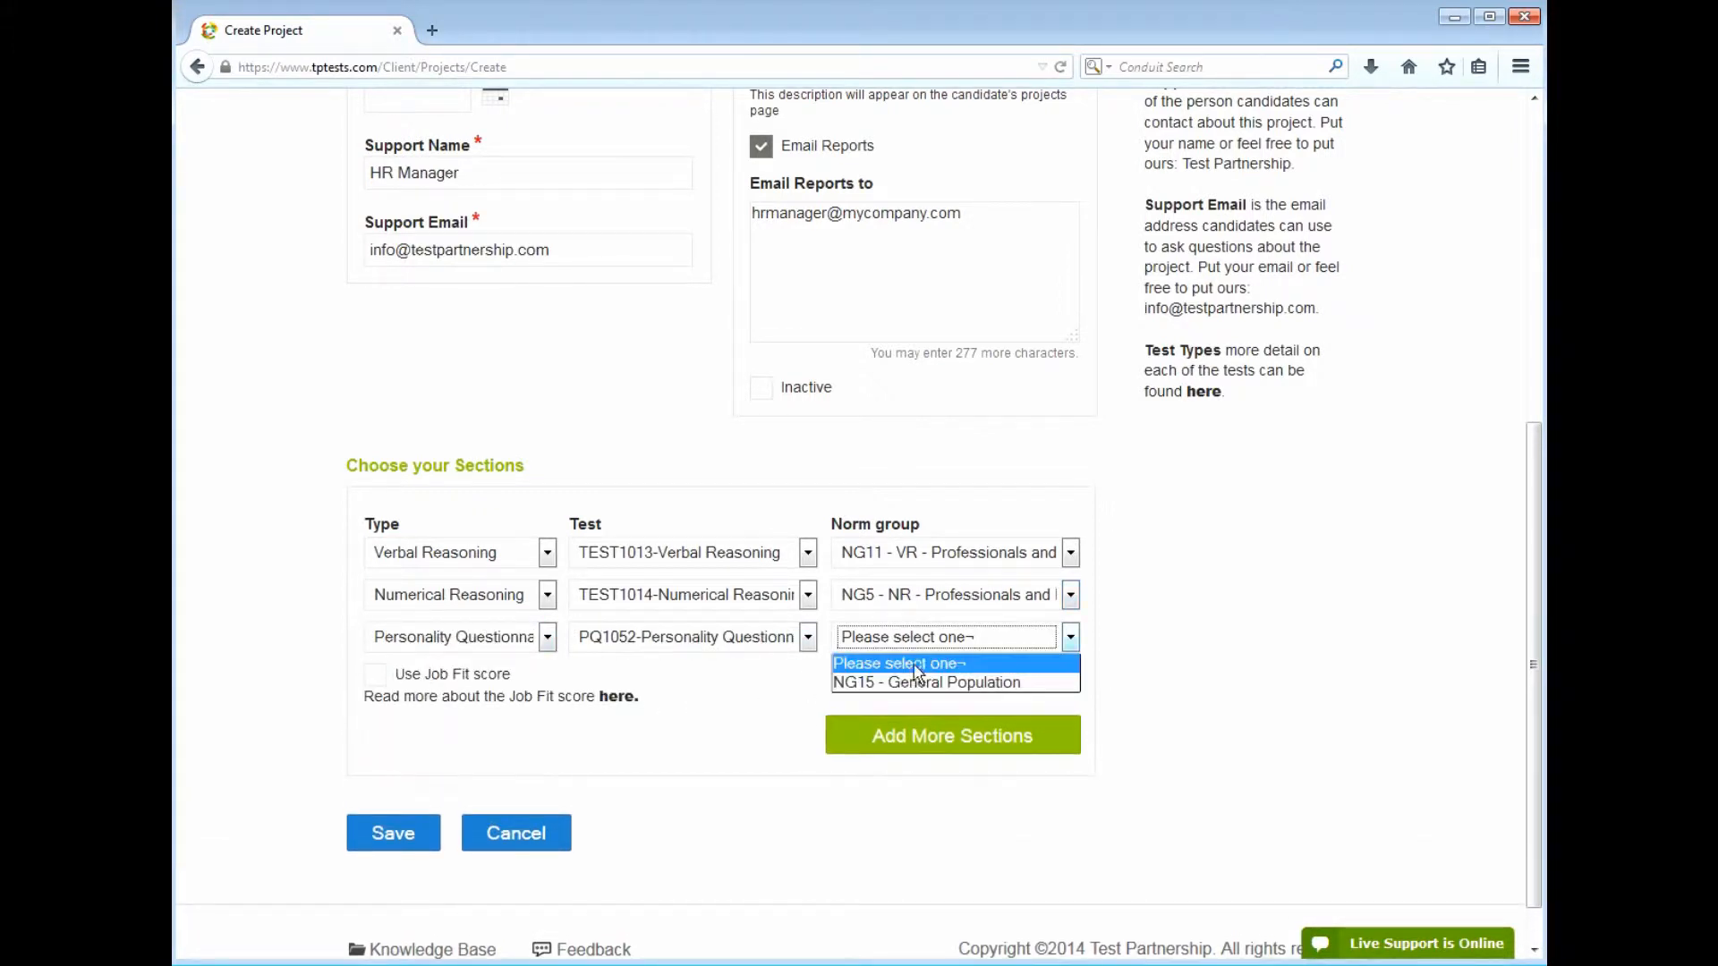
click(913, 680)
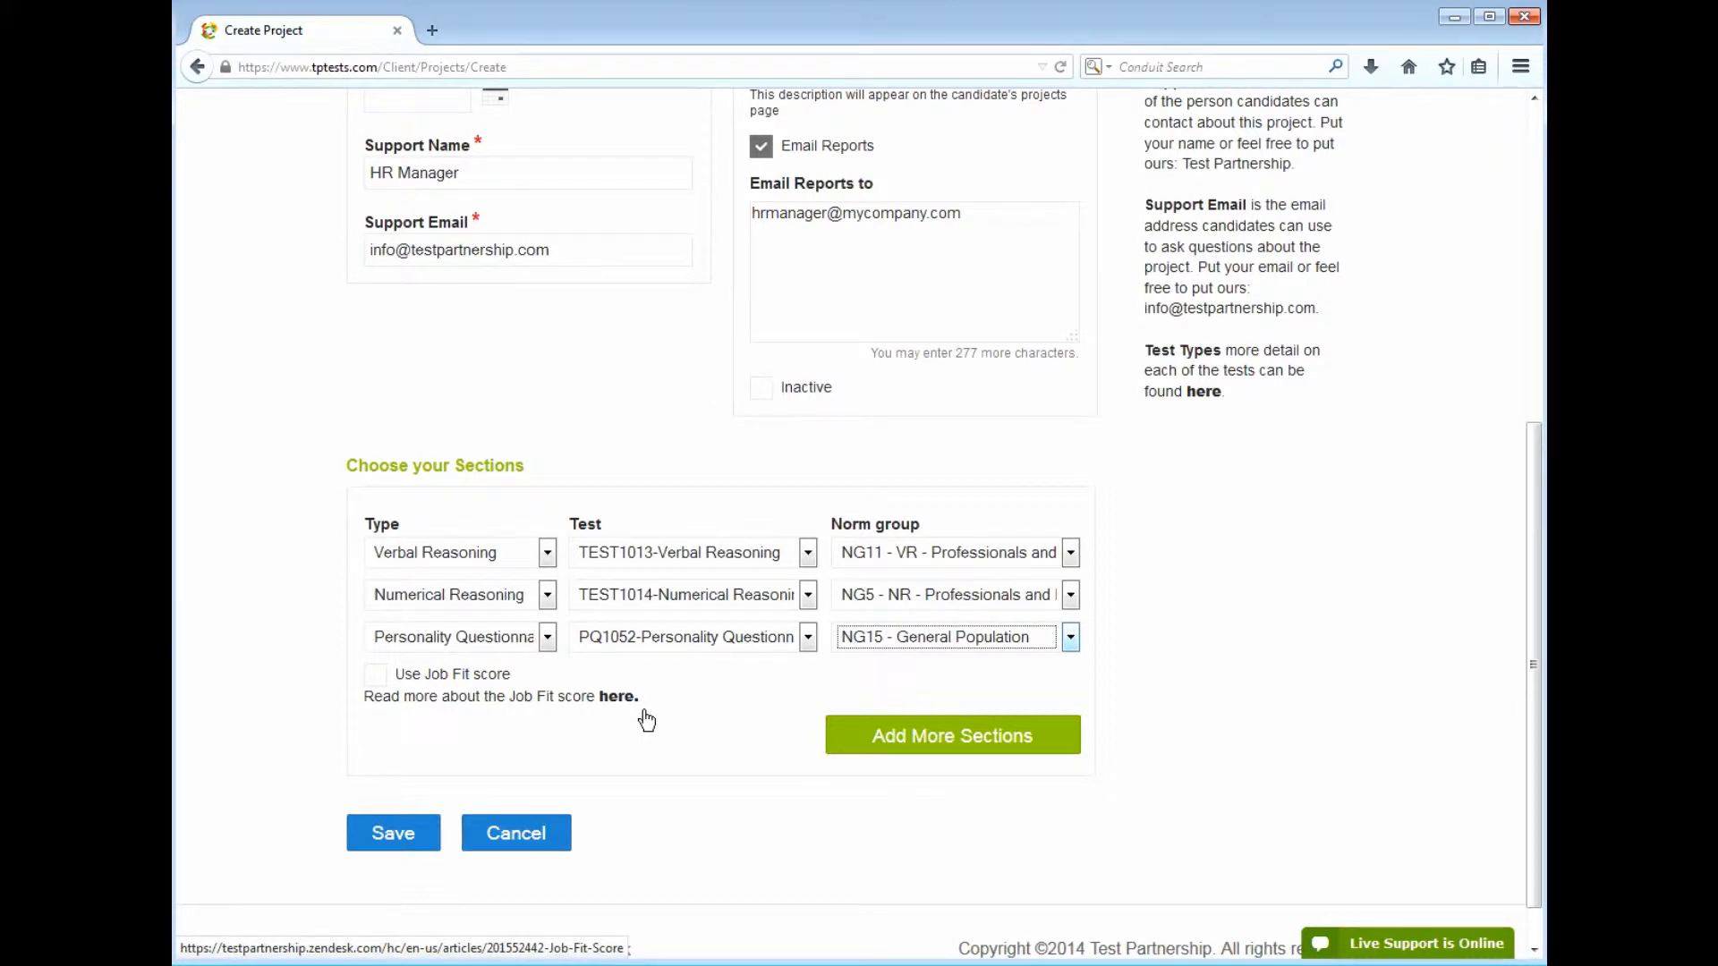
Enable Job Fit scoring and assign Calm, Methodical and Procedural as Job Fit scales
click(376, 676)
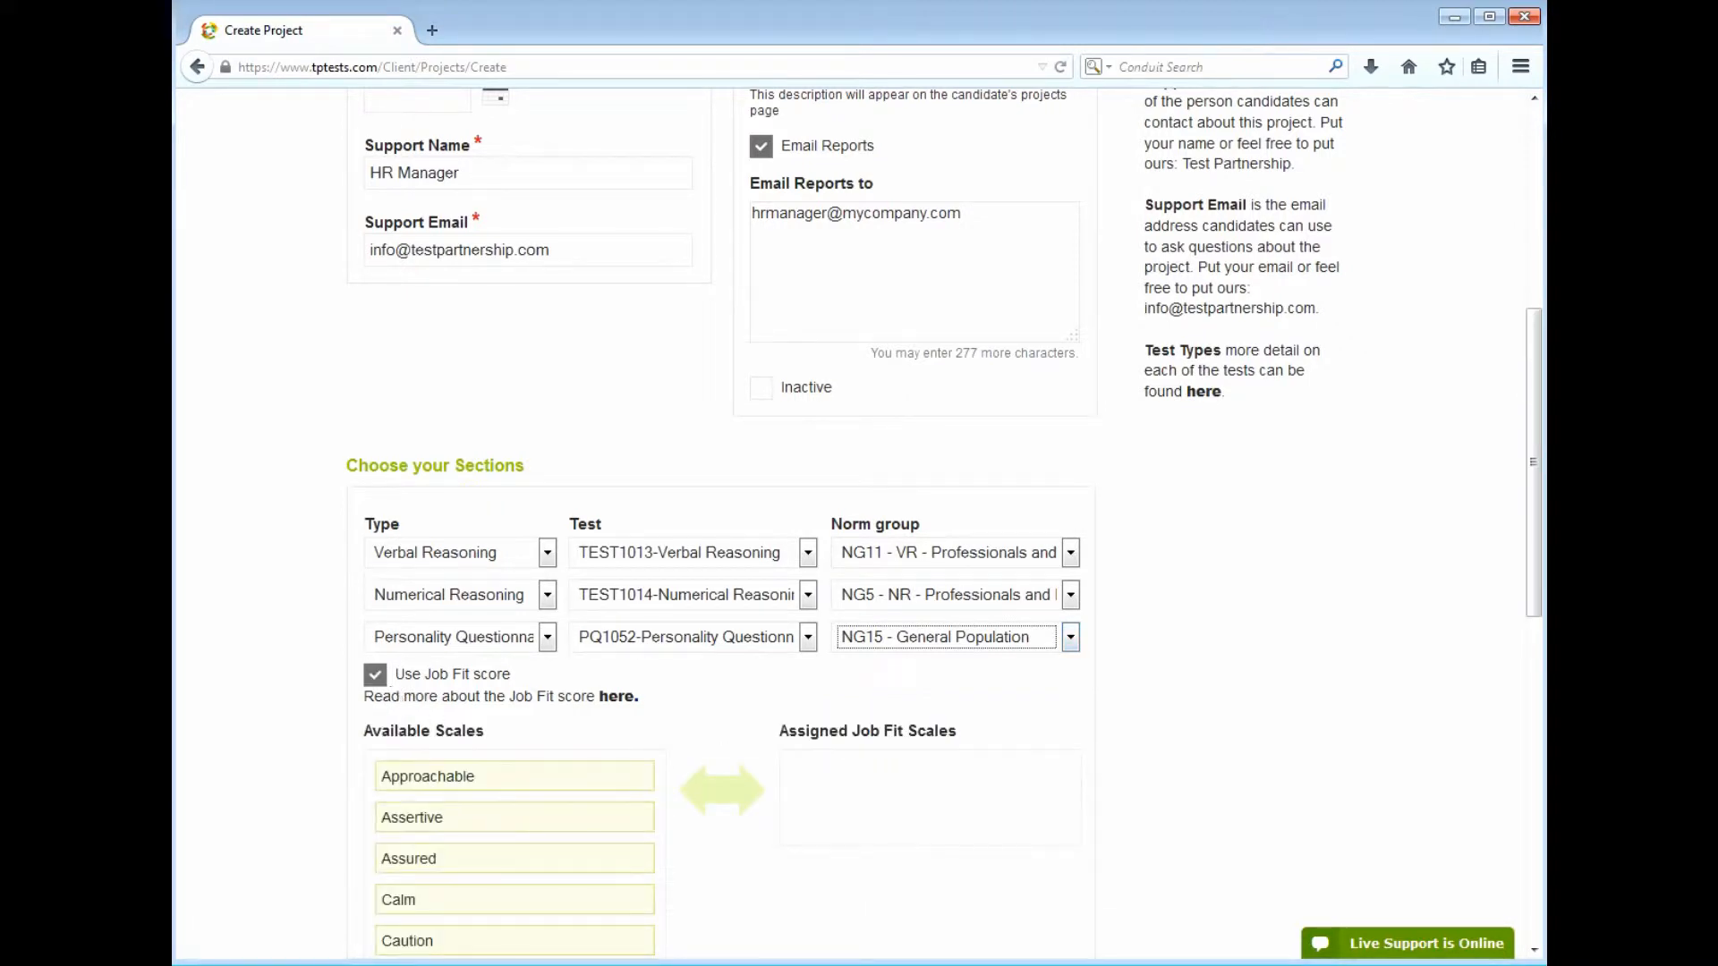
drag(1541, 400, 1532, 598)
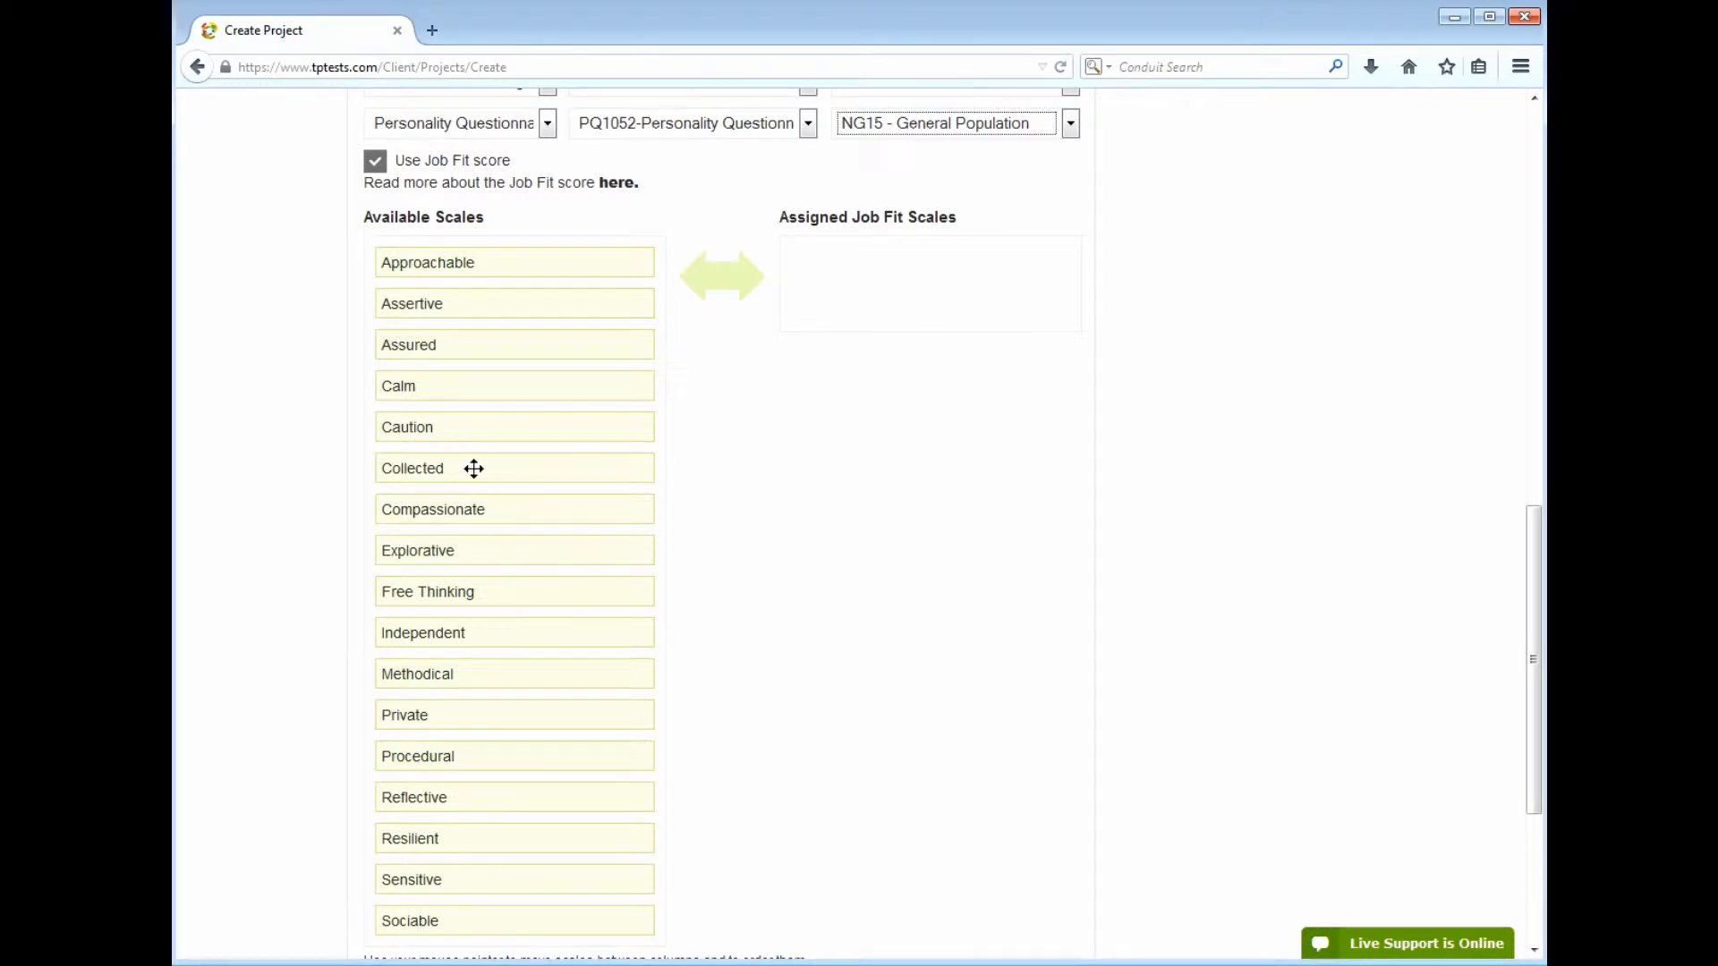
drag(465, 398, 877, 280)
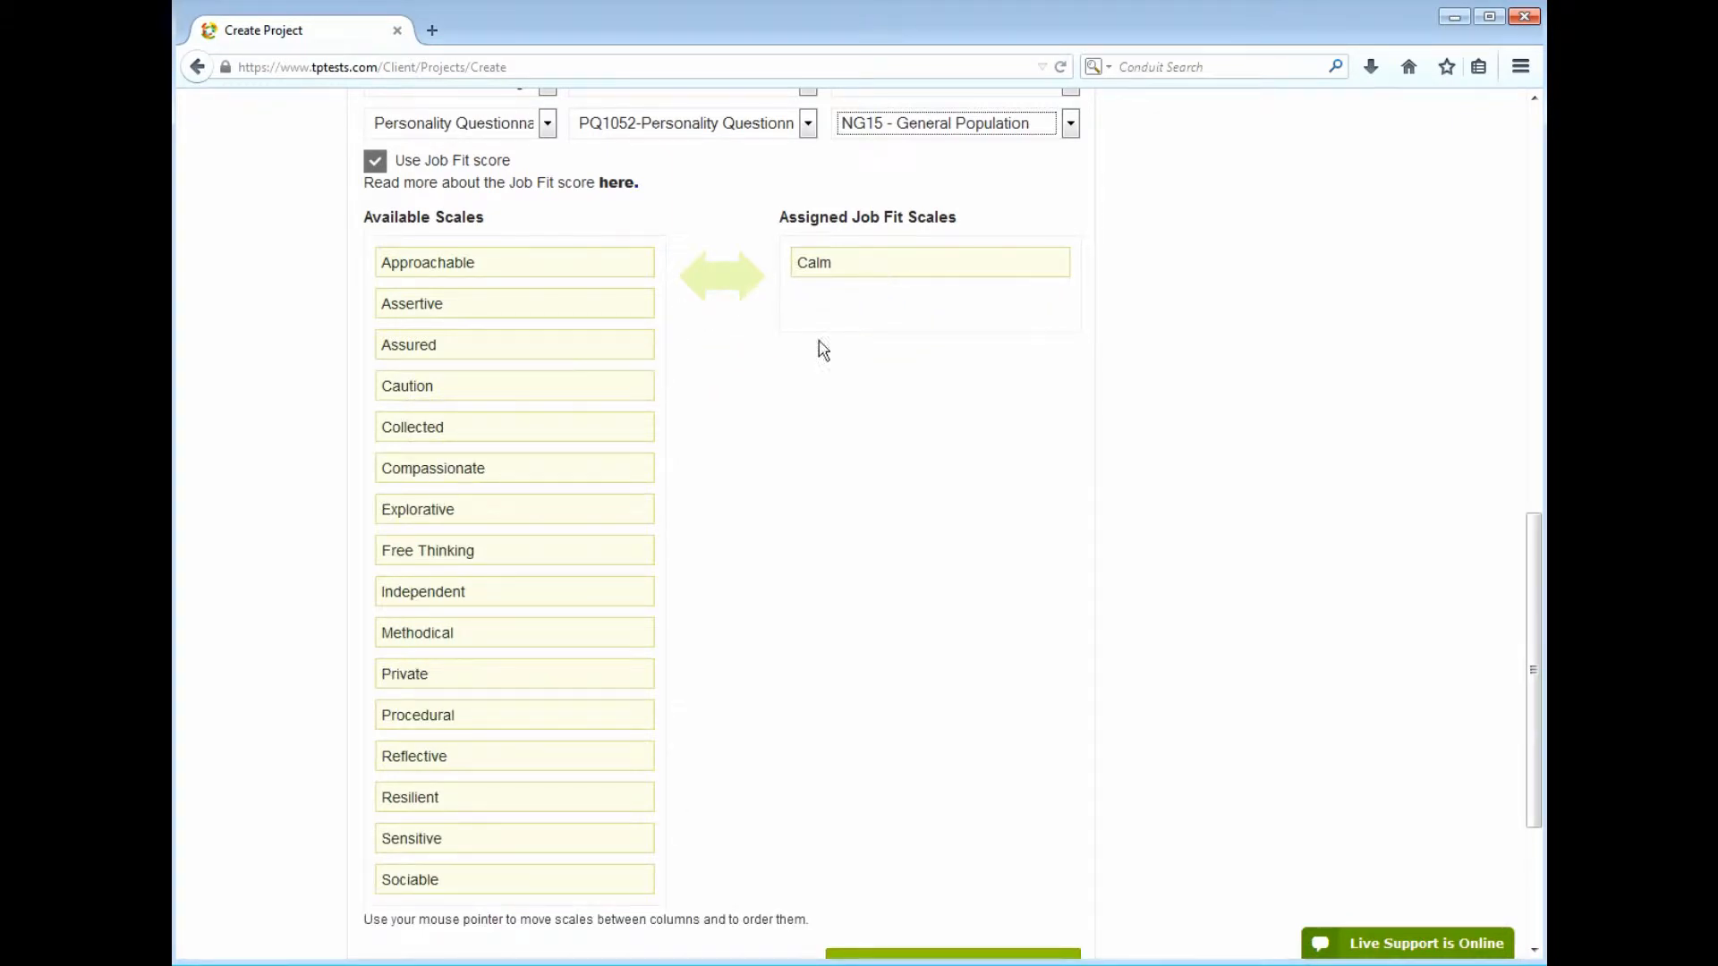
drag(450, 641, 862, 307)
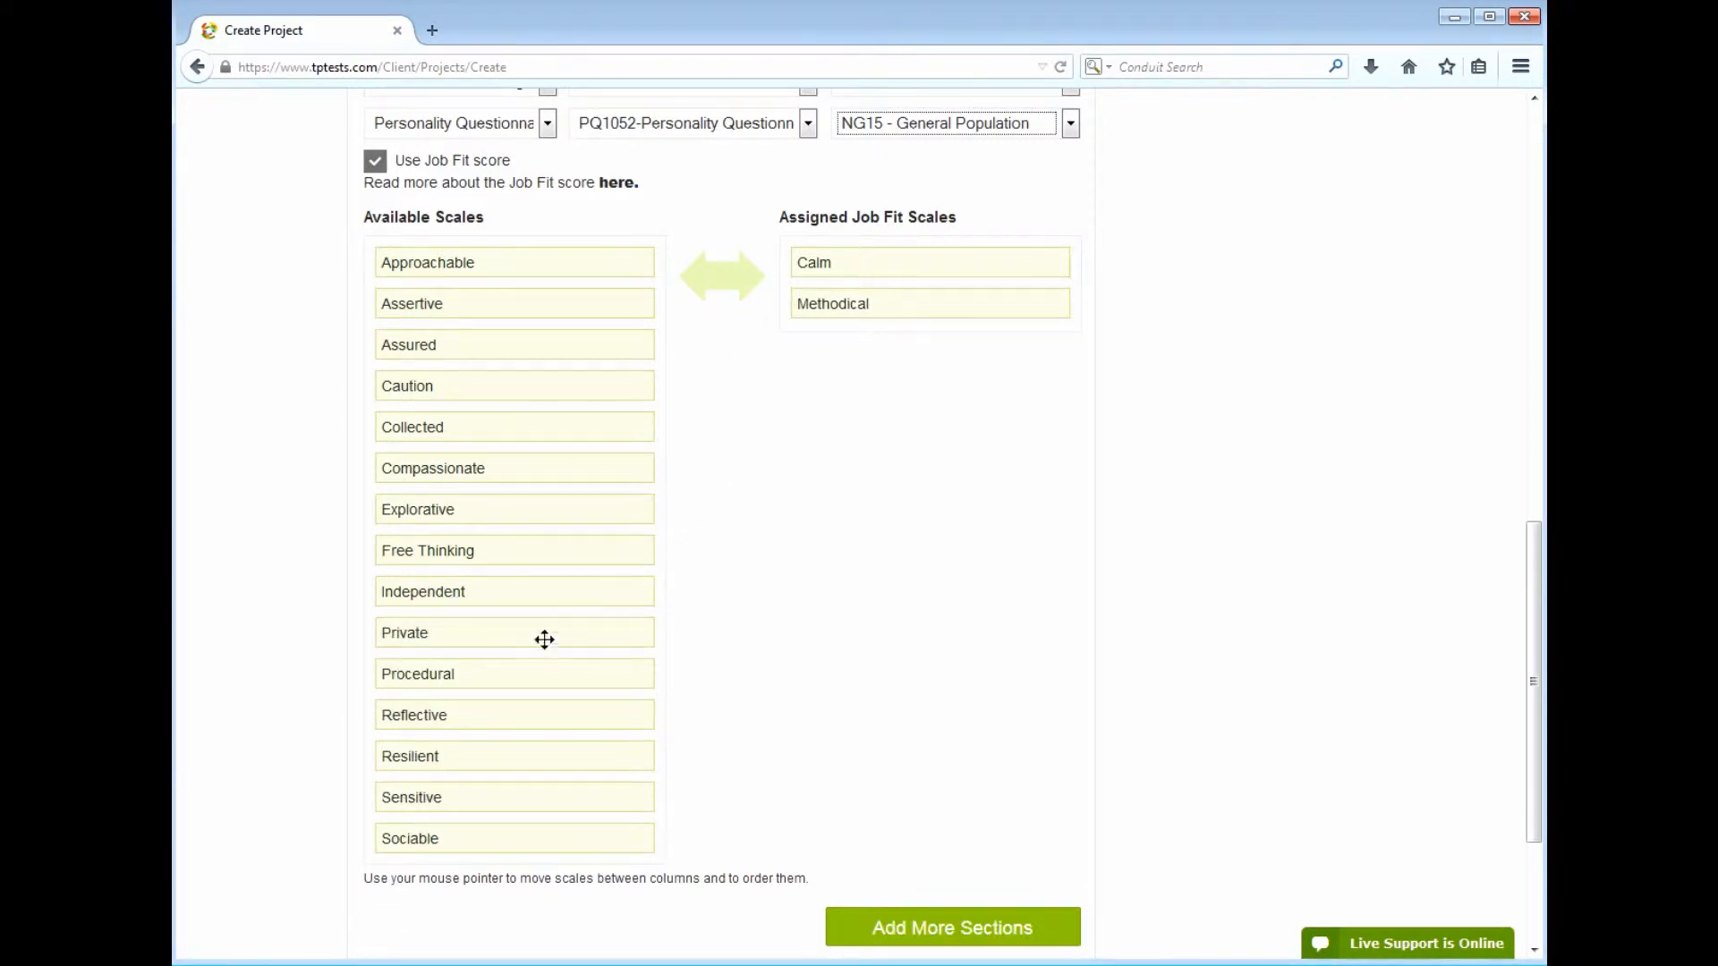
drag(480, 679, 877, 333)
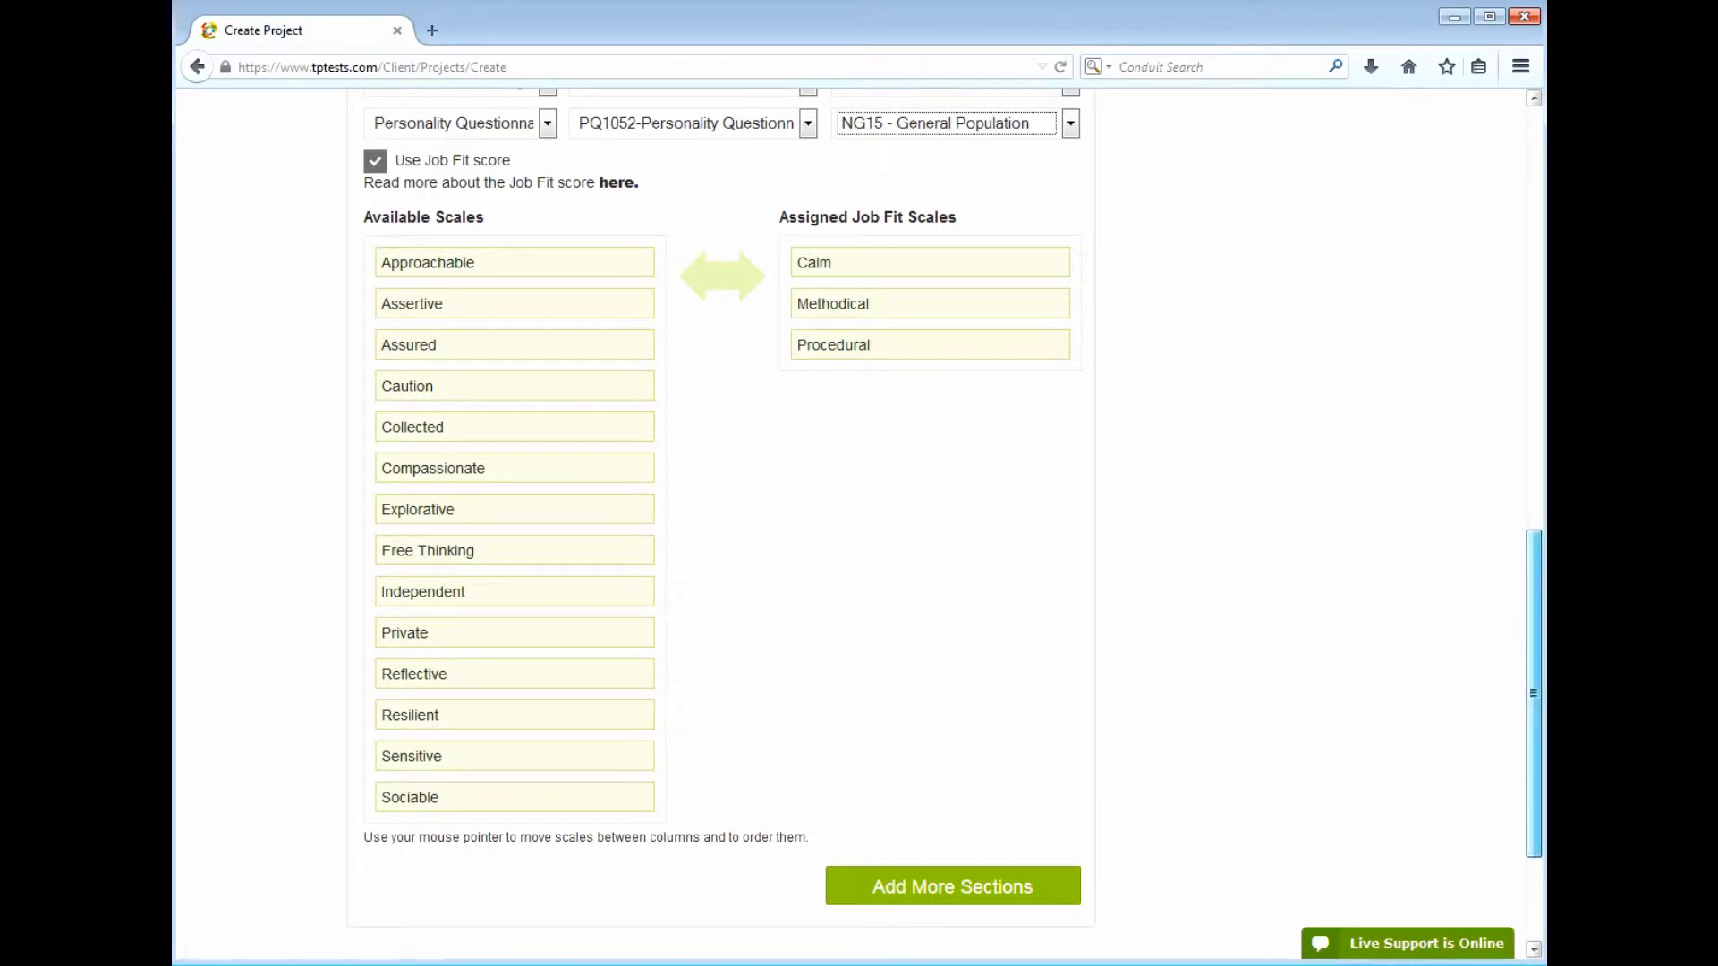
drag(1545, 619, 1532, 735)
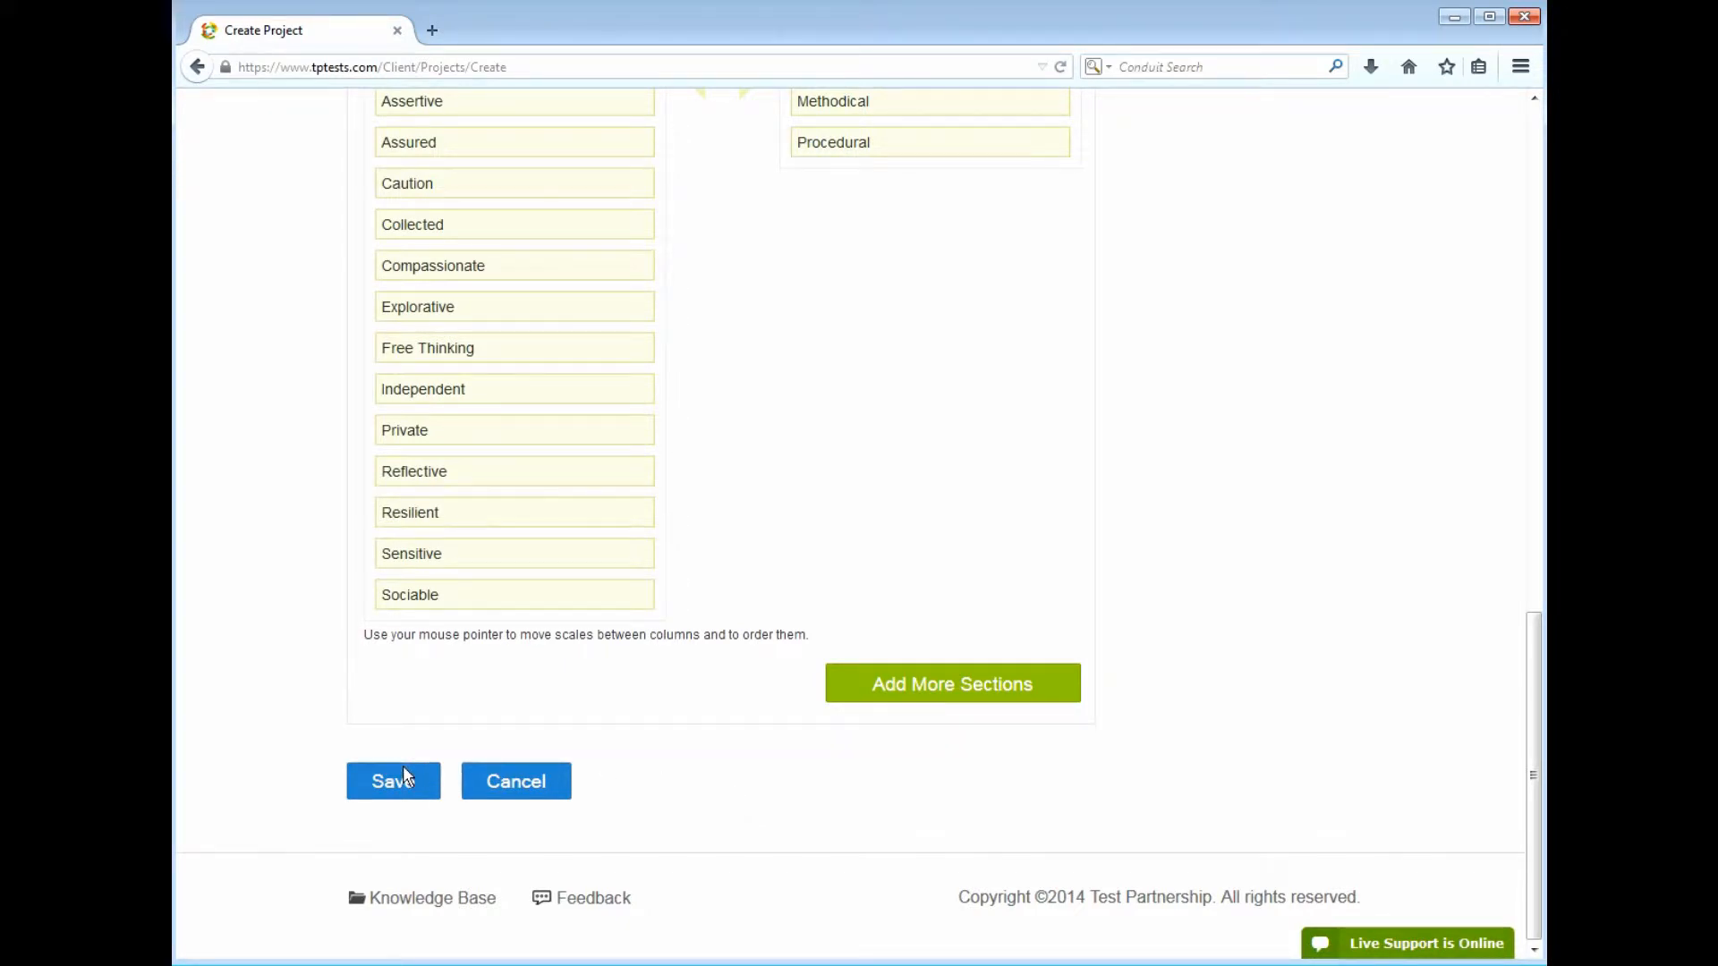
Save the project so it is listed as PRJ1182 'AB manager MyCompany' for 3 credits
click(413, 787)
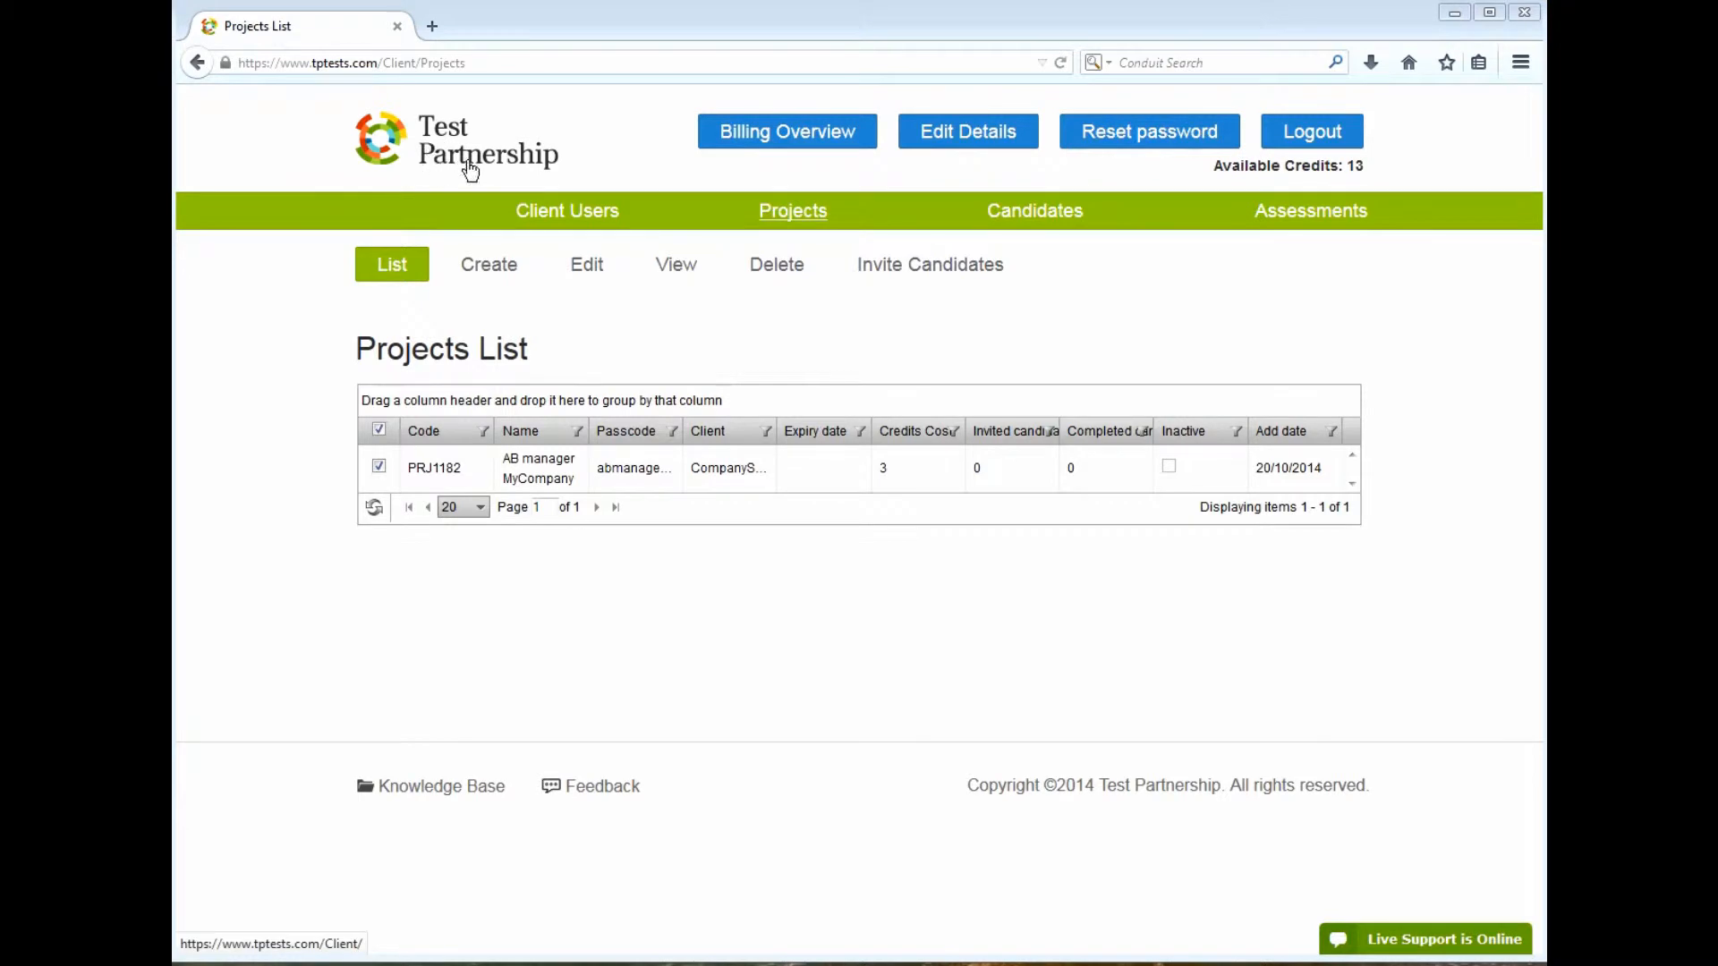
Upload example-logo as the client logo with alt text 'Logo image' and save the client details
click(971, 152)
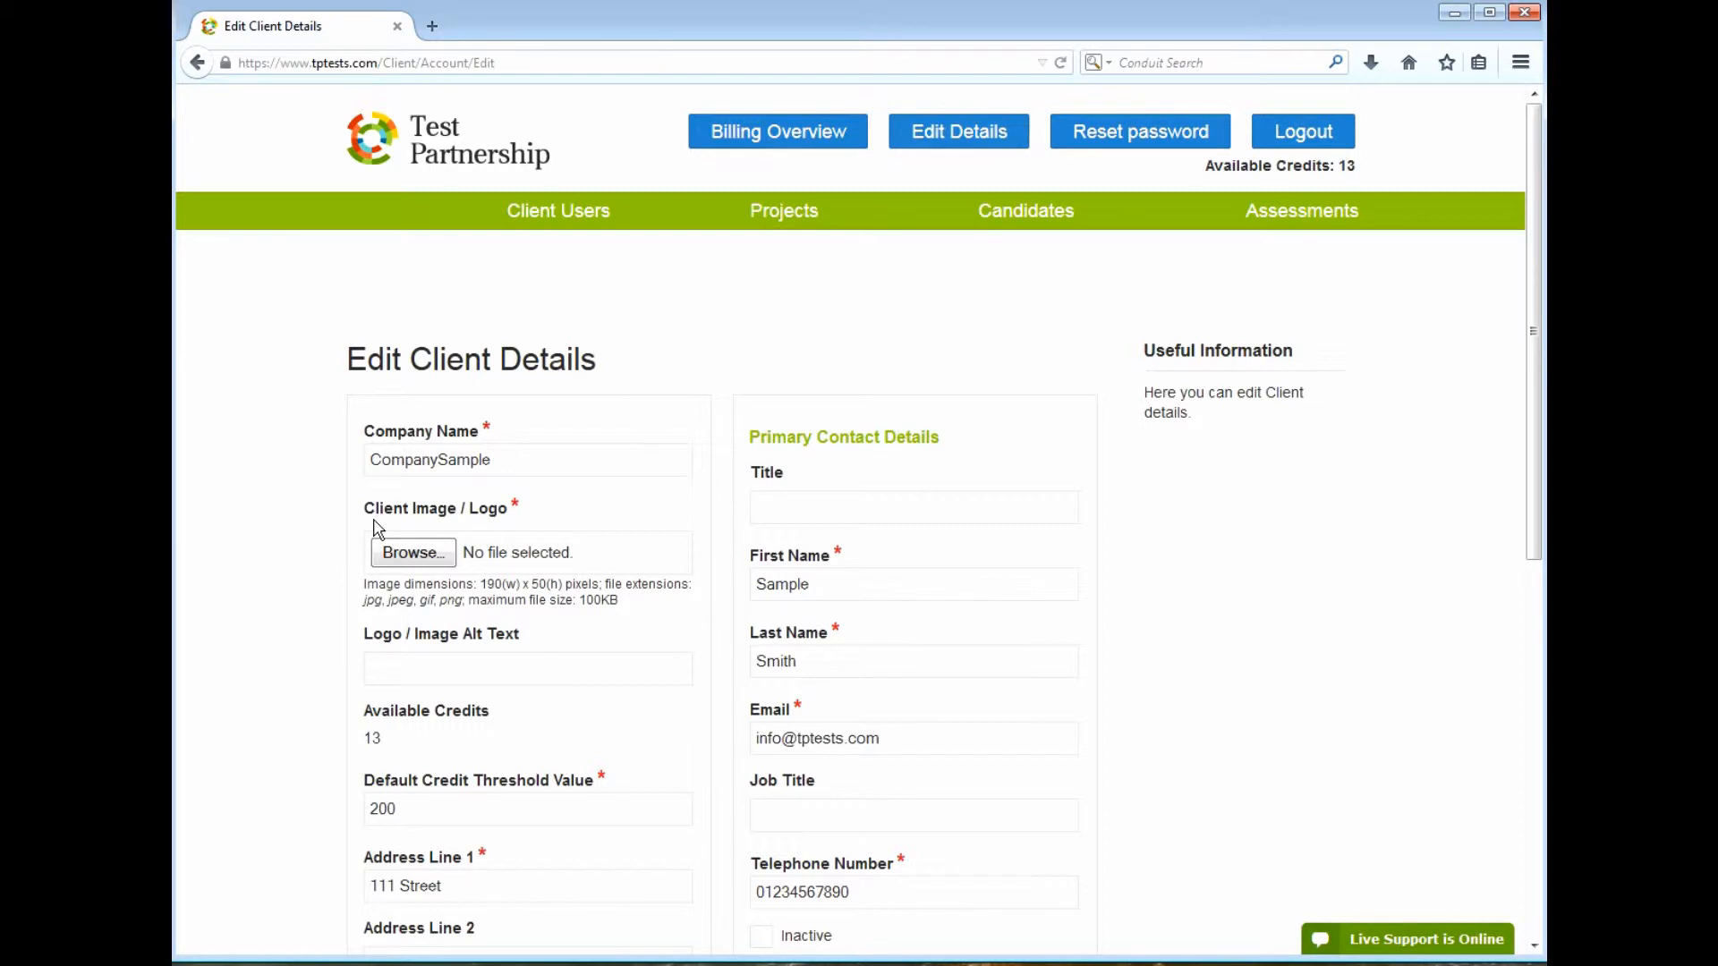
click(414, 553)
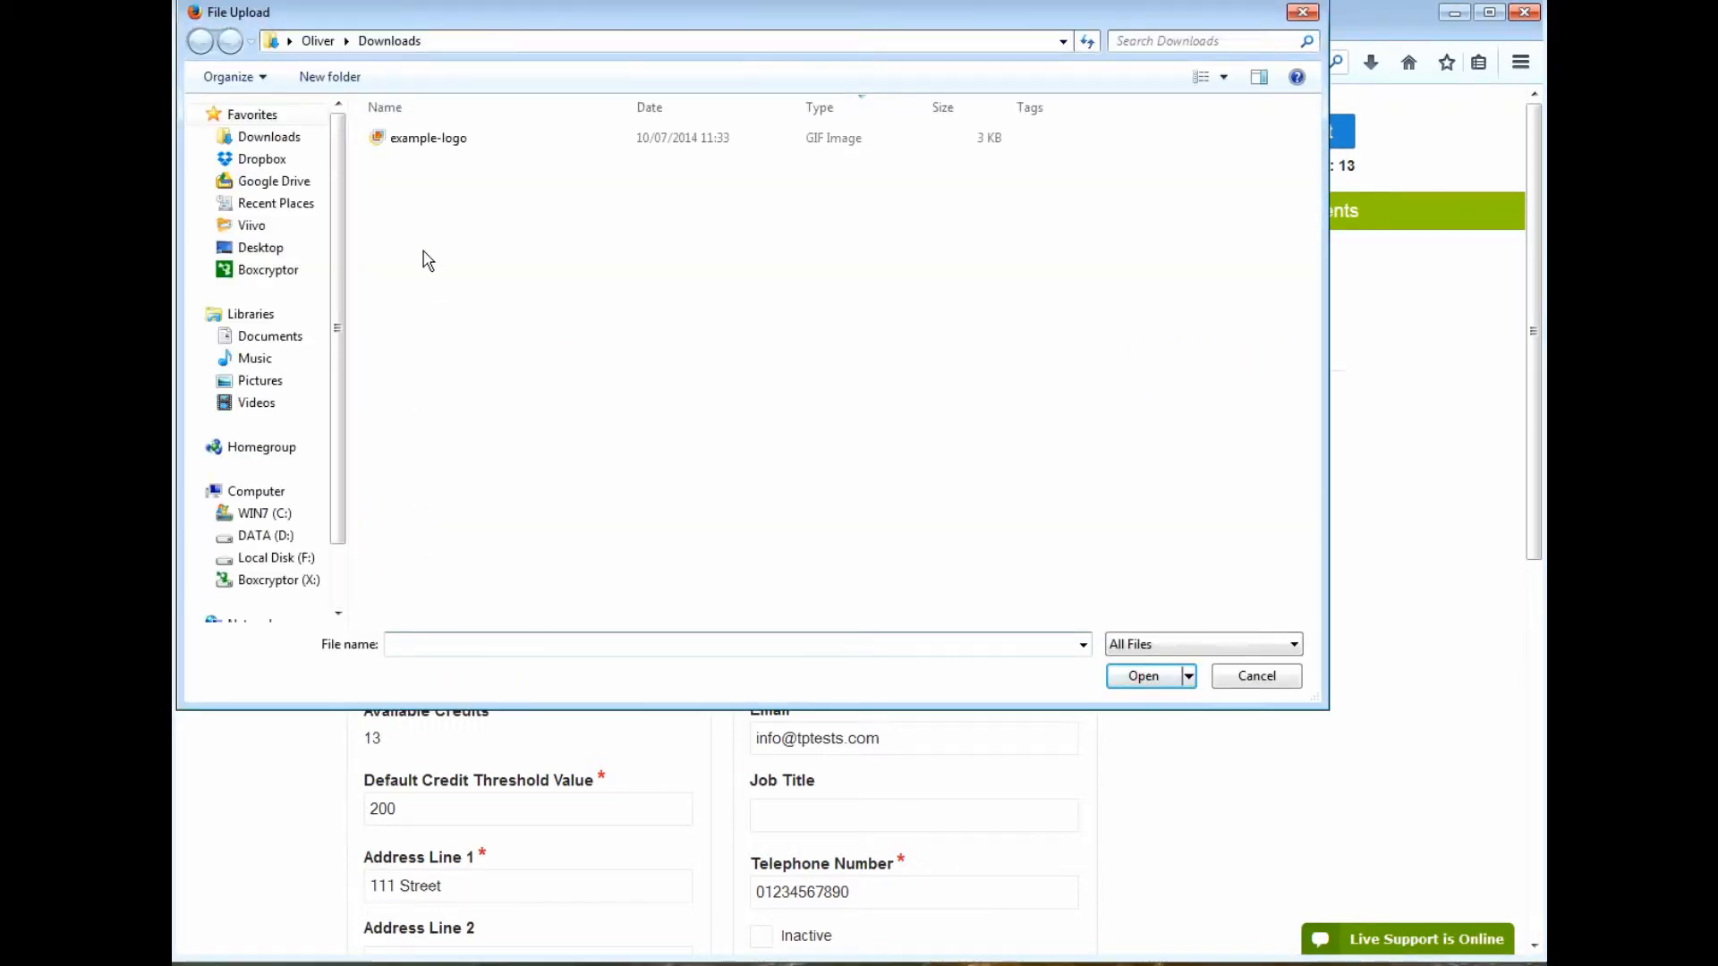
click(428, 145)
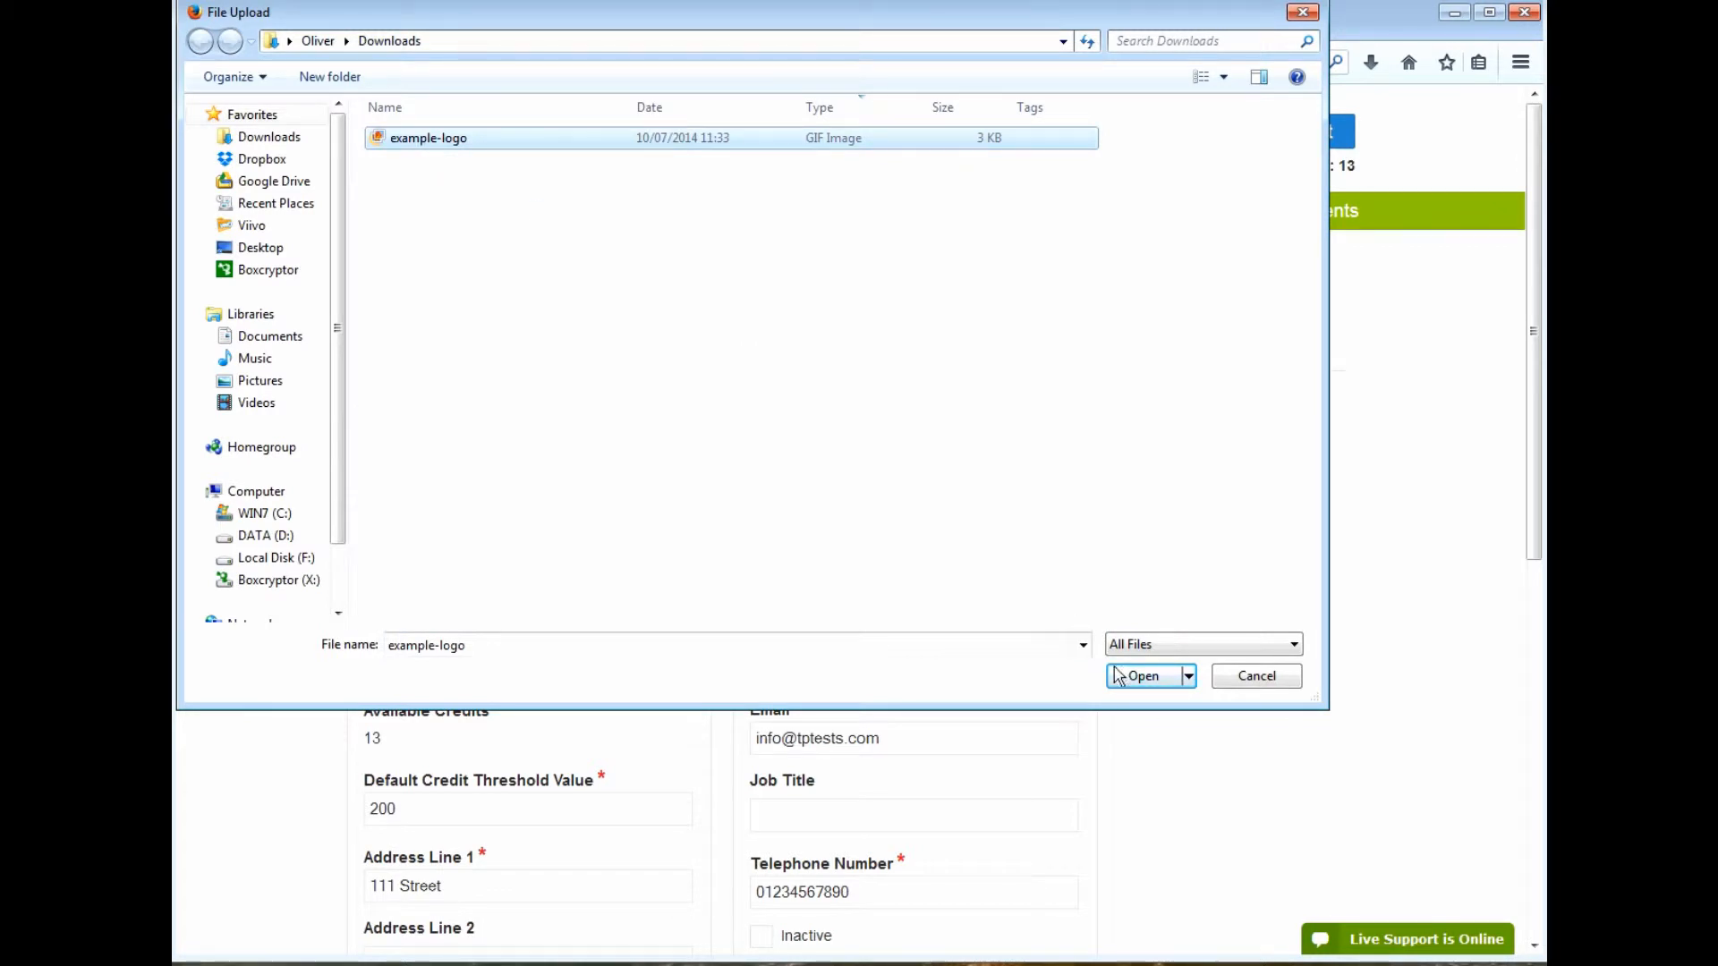
click(1145, 679)
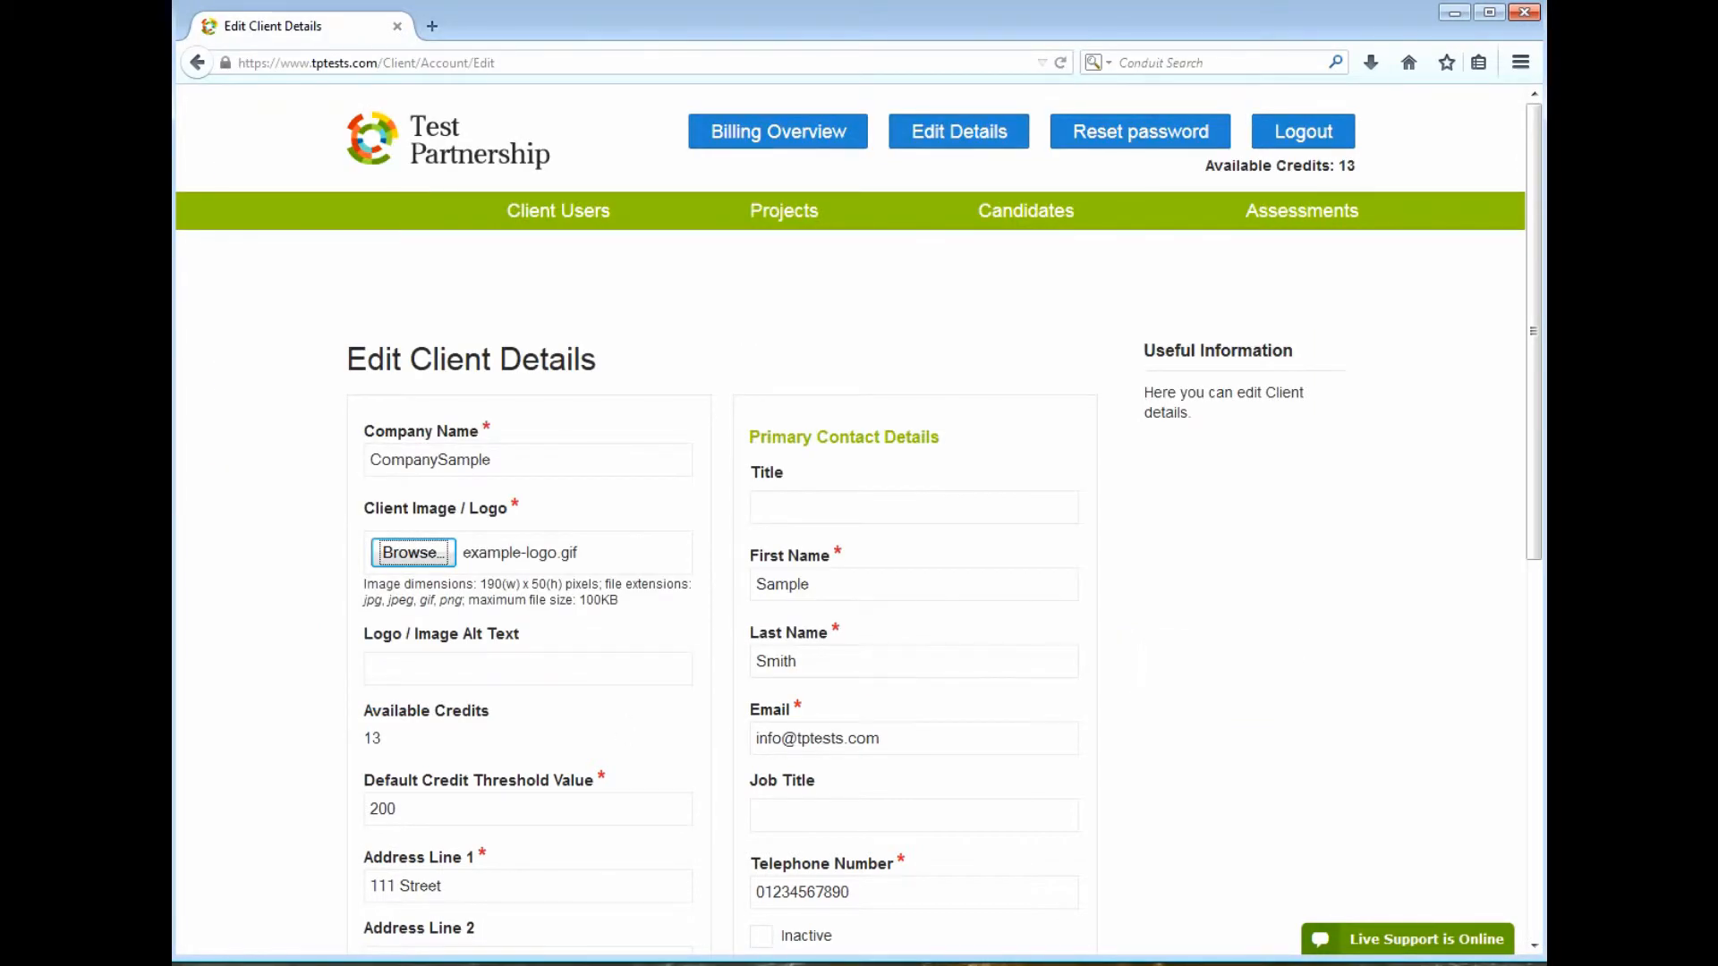
click(370, 668)
text(Logo image)
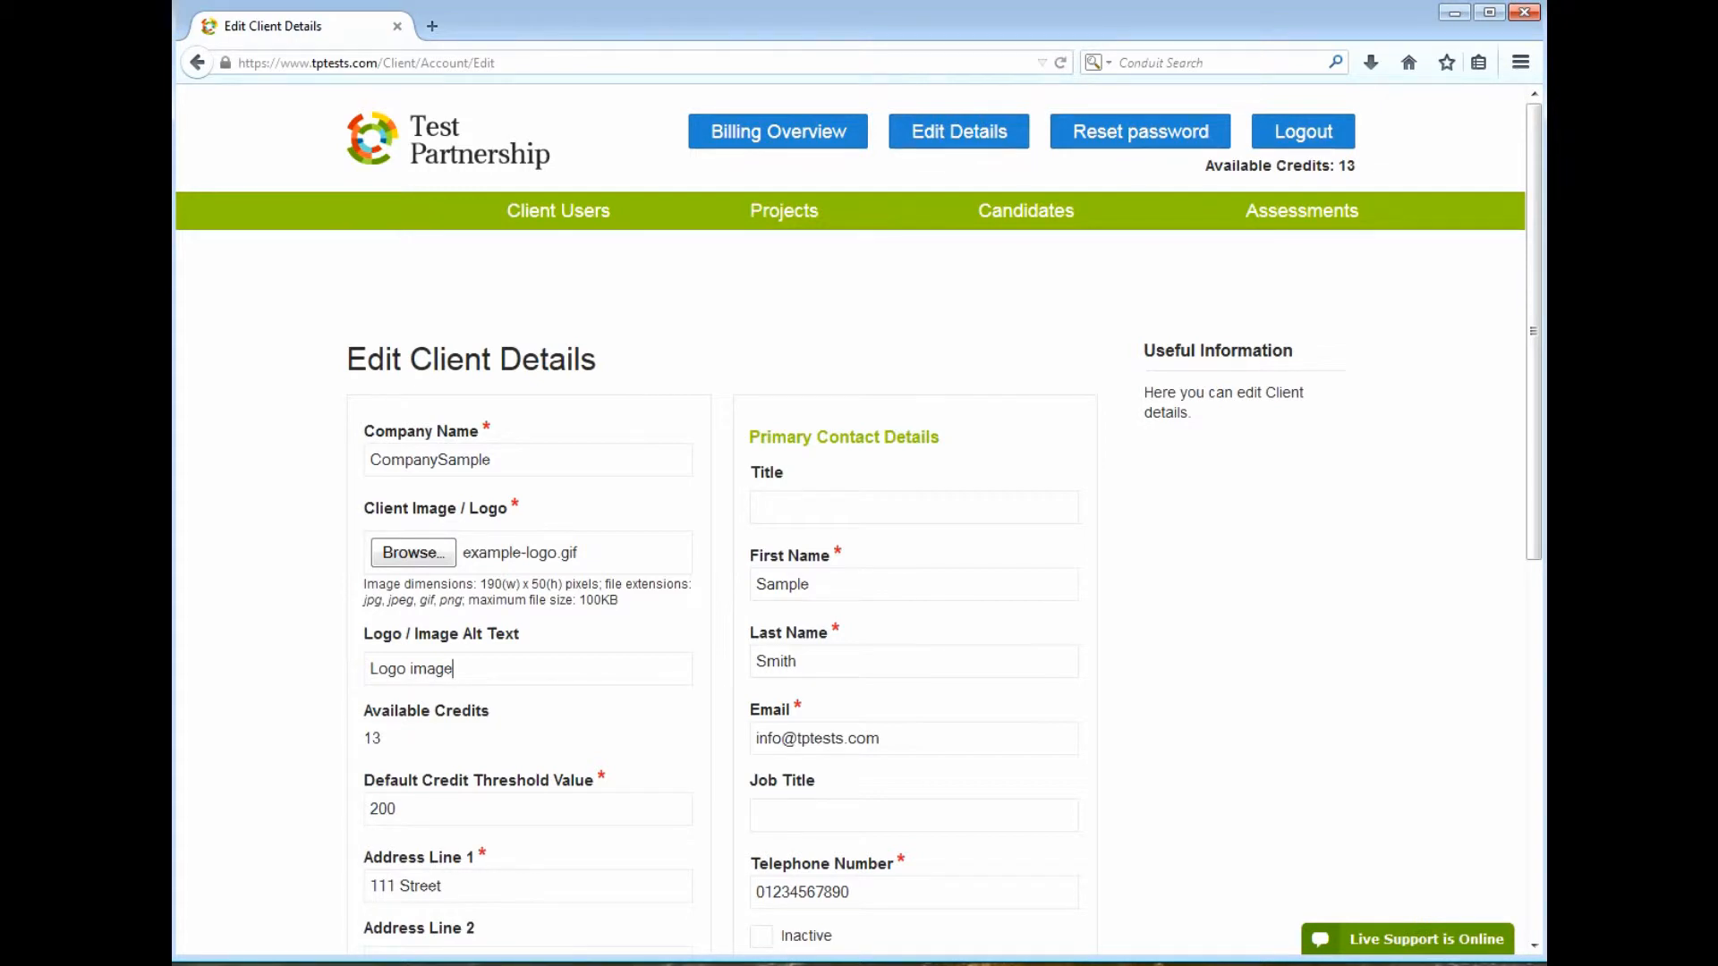
drag(1533, 410, 1542, 785)
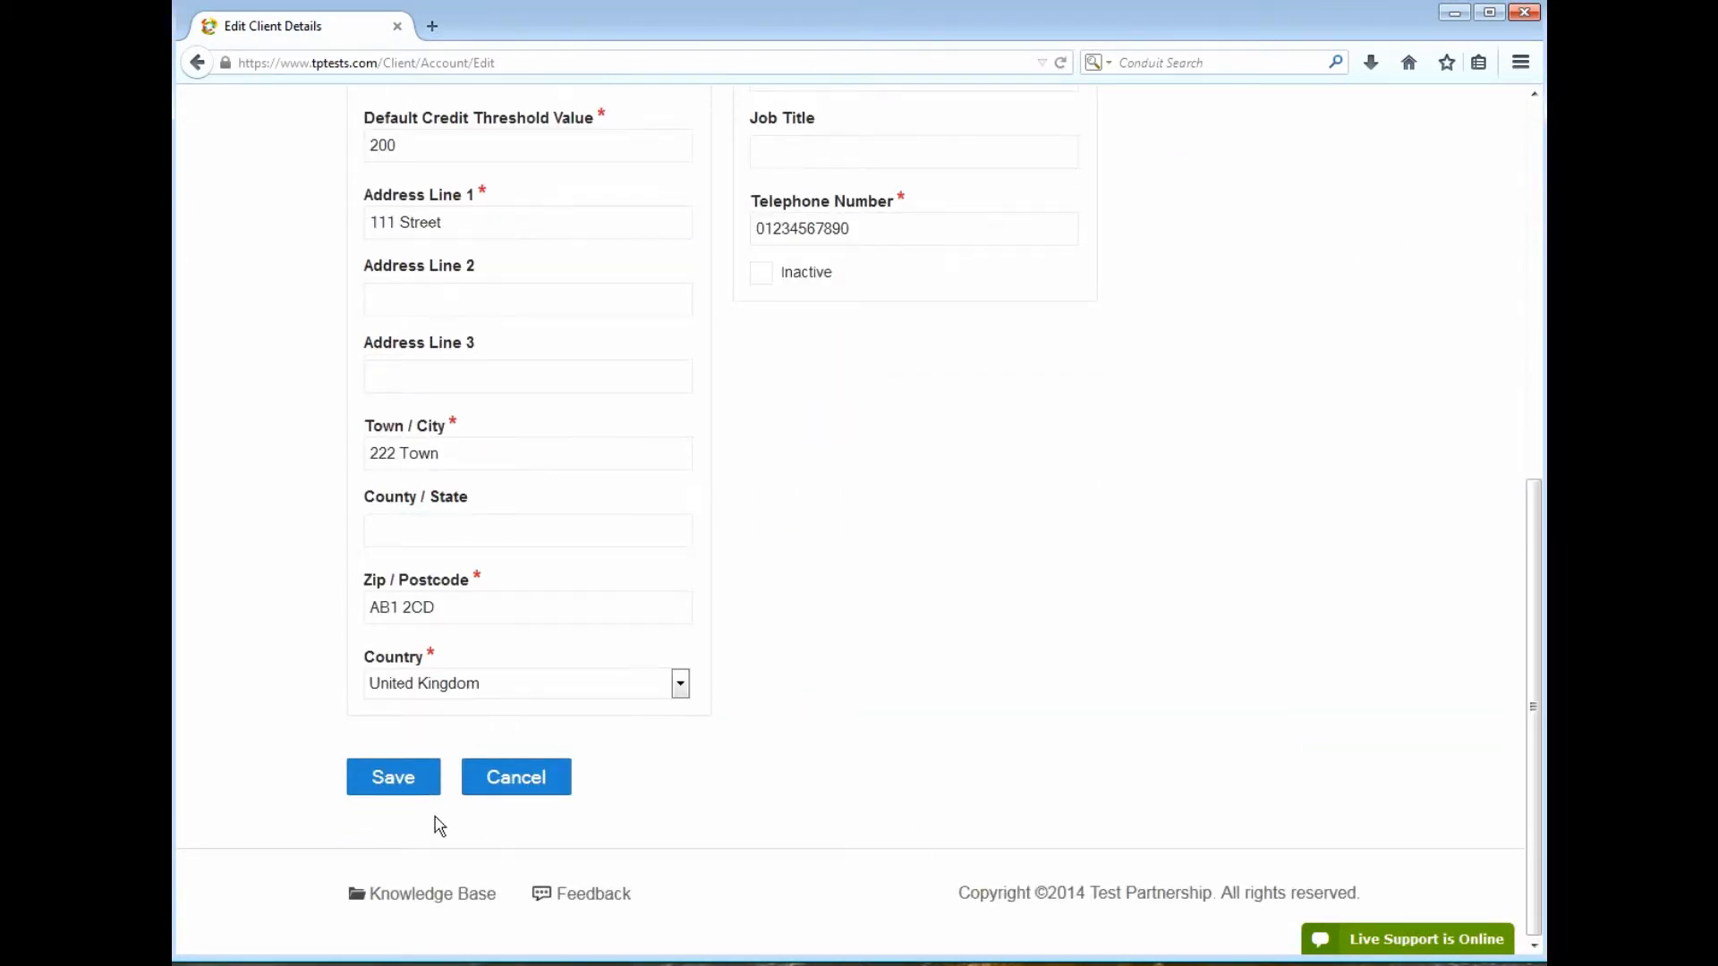
click(409, 789)
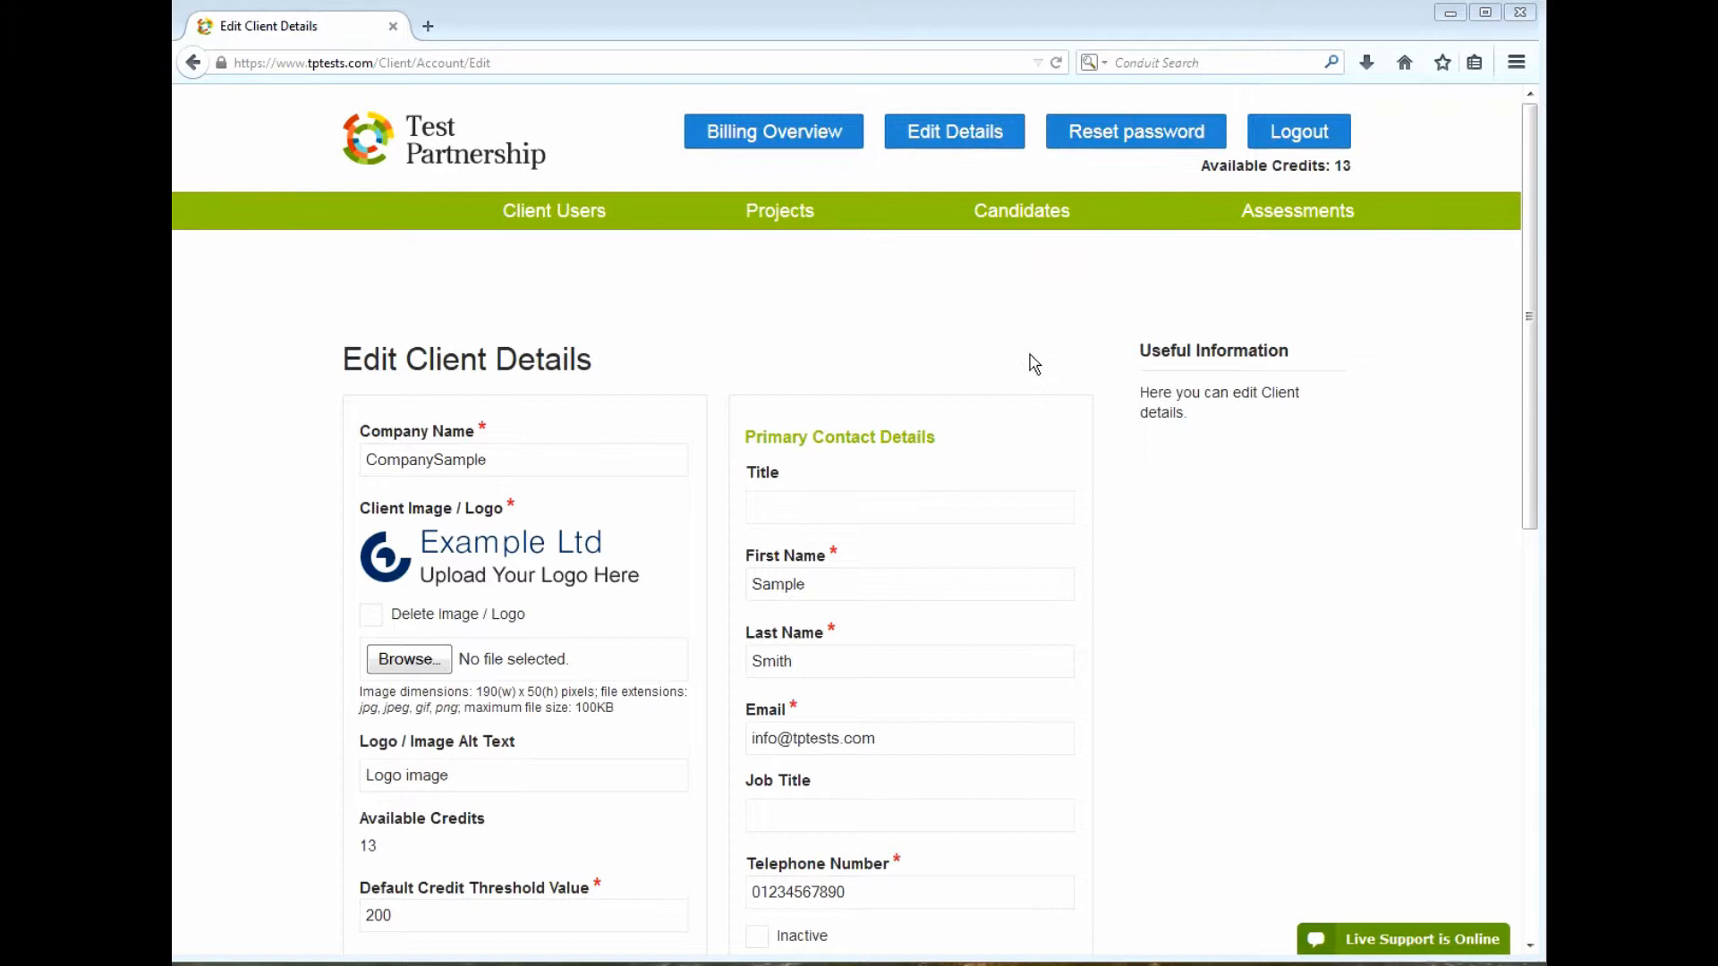
Start a new candidate assigned to project PRJ1182
click(1025, 226)
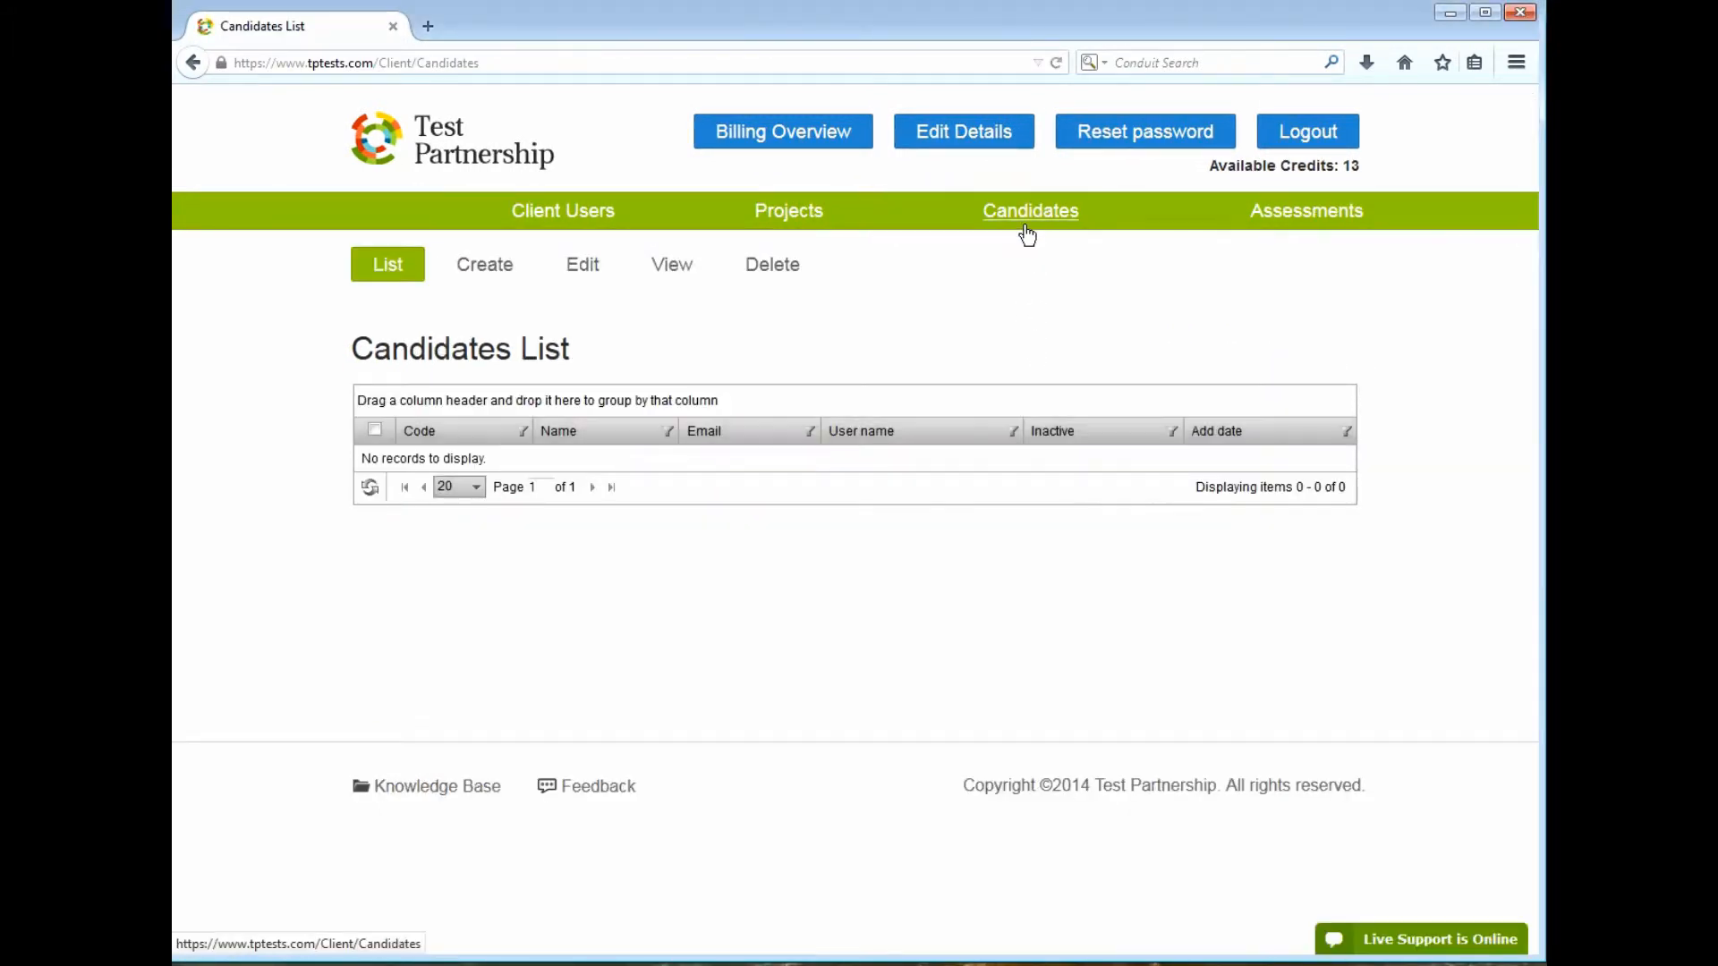
click(489, 283)
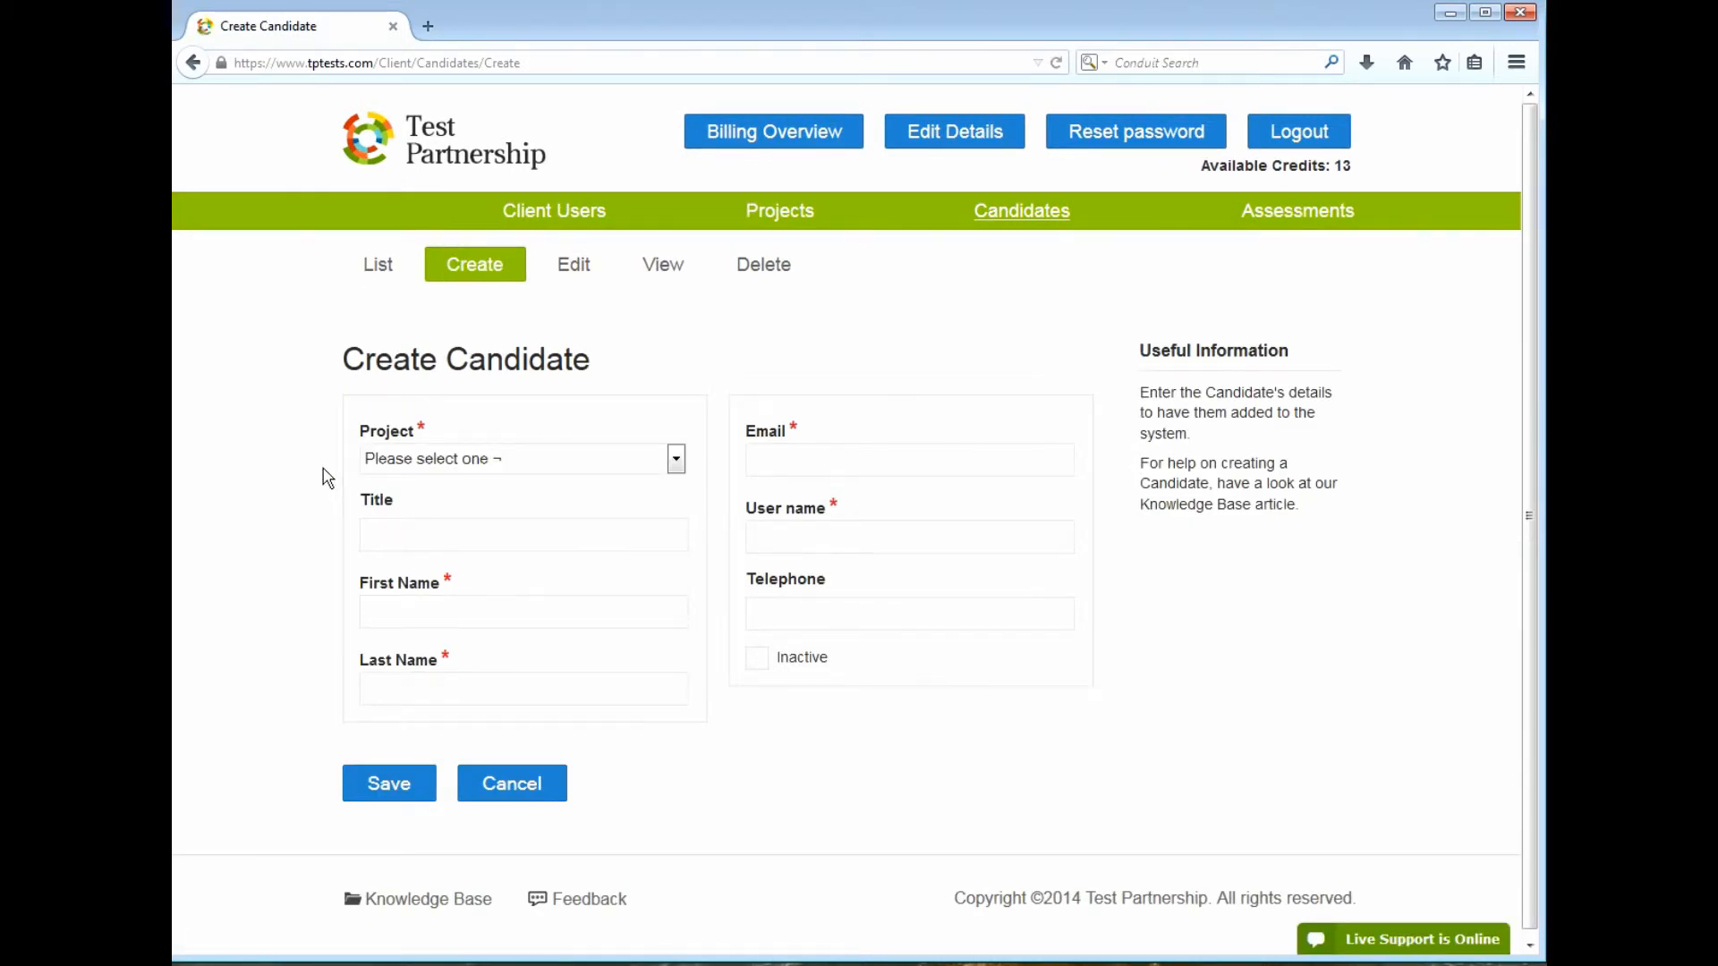
click(511, 467)
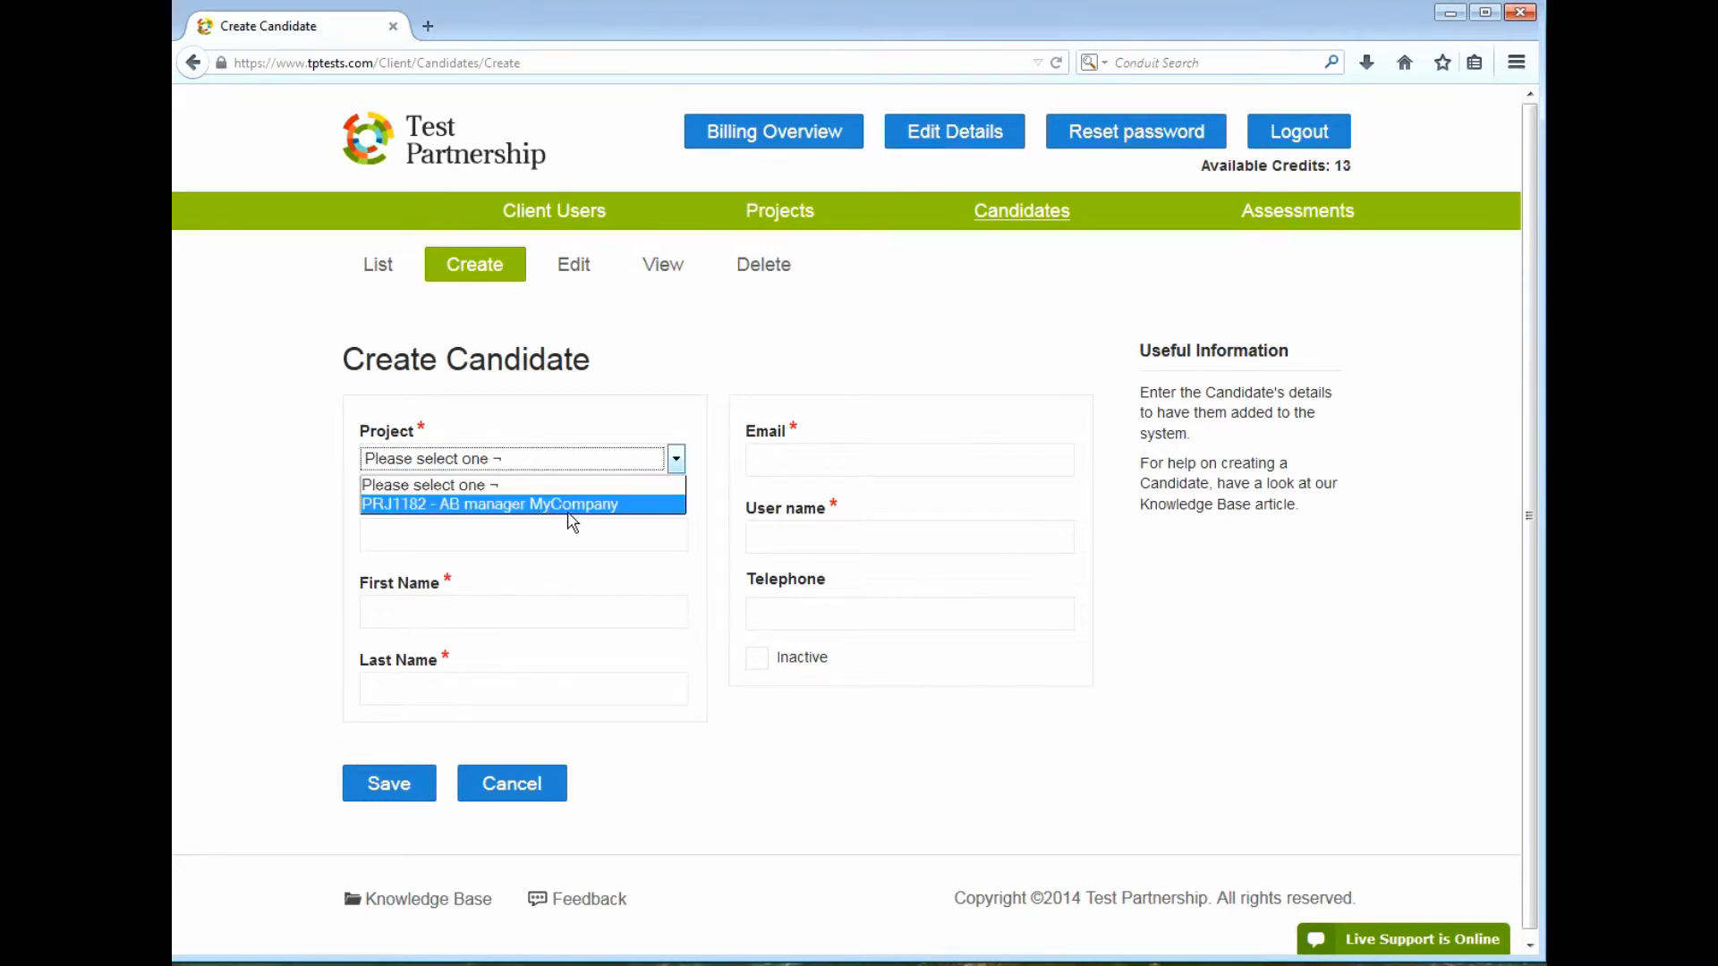
click(568, 506)
Enter the candidate's first name, last name, e-mail address and user name
click(564, 611)
text(Susan)
key(Tab)
text(Sample)
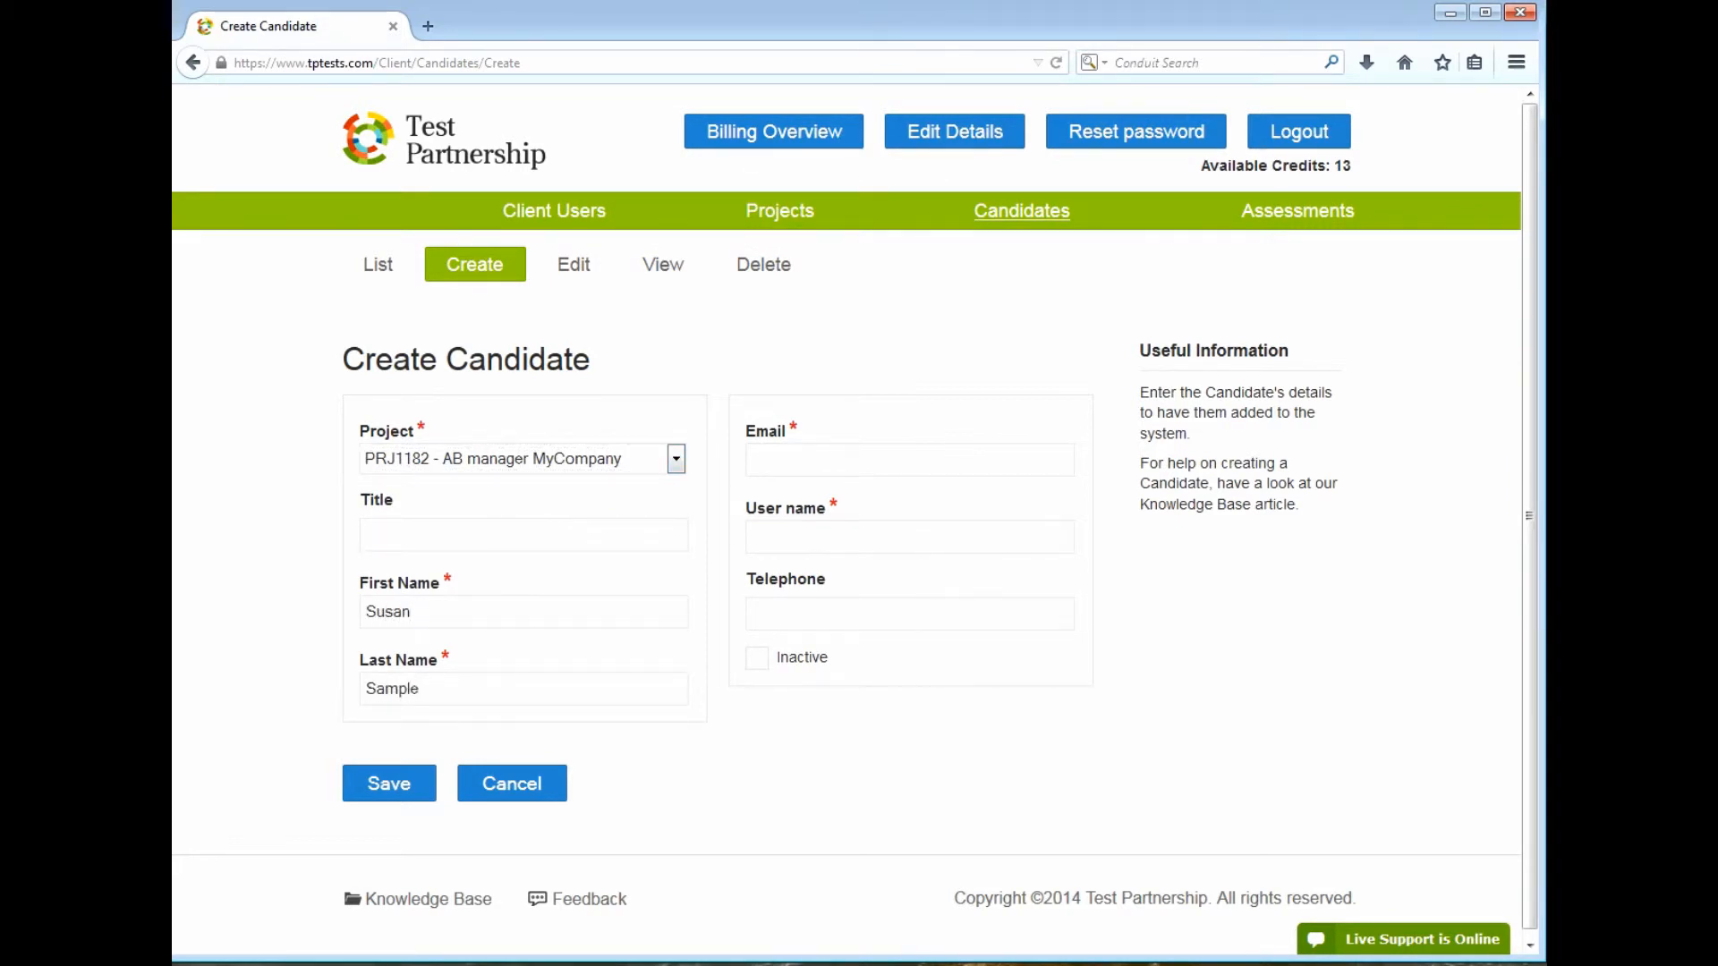
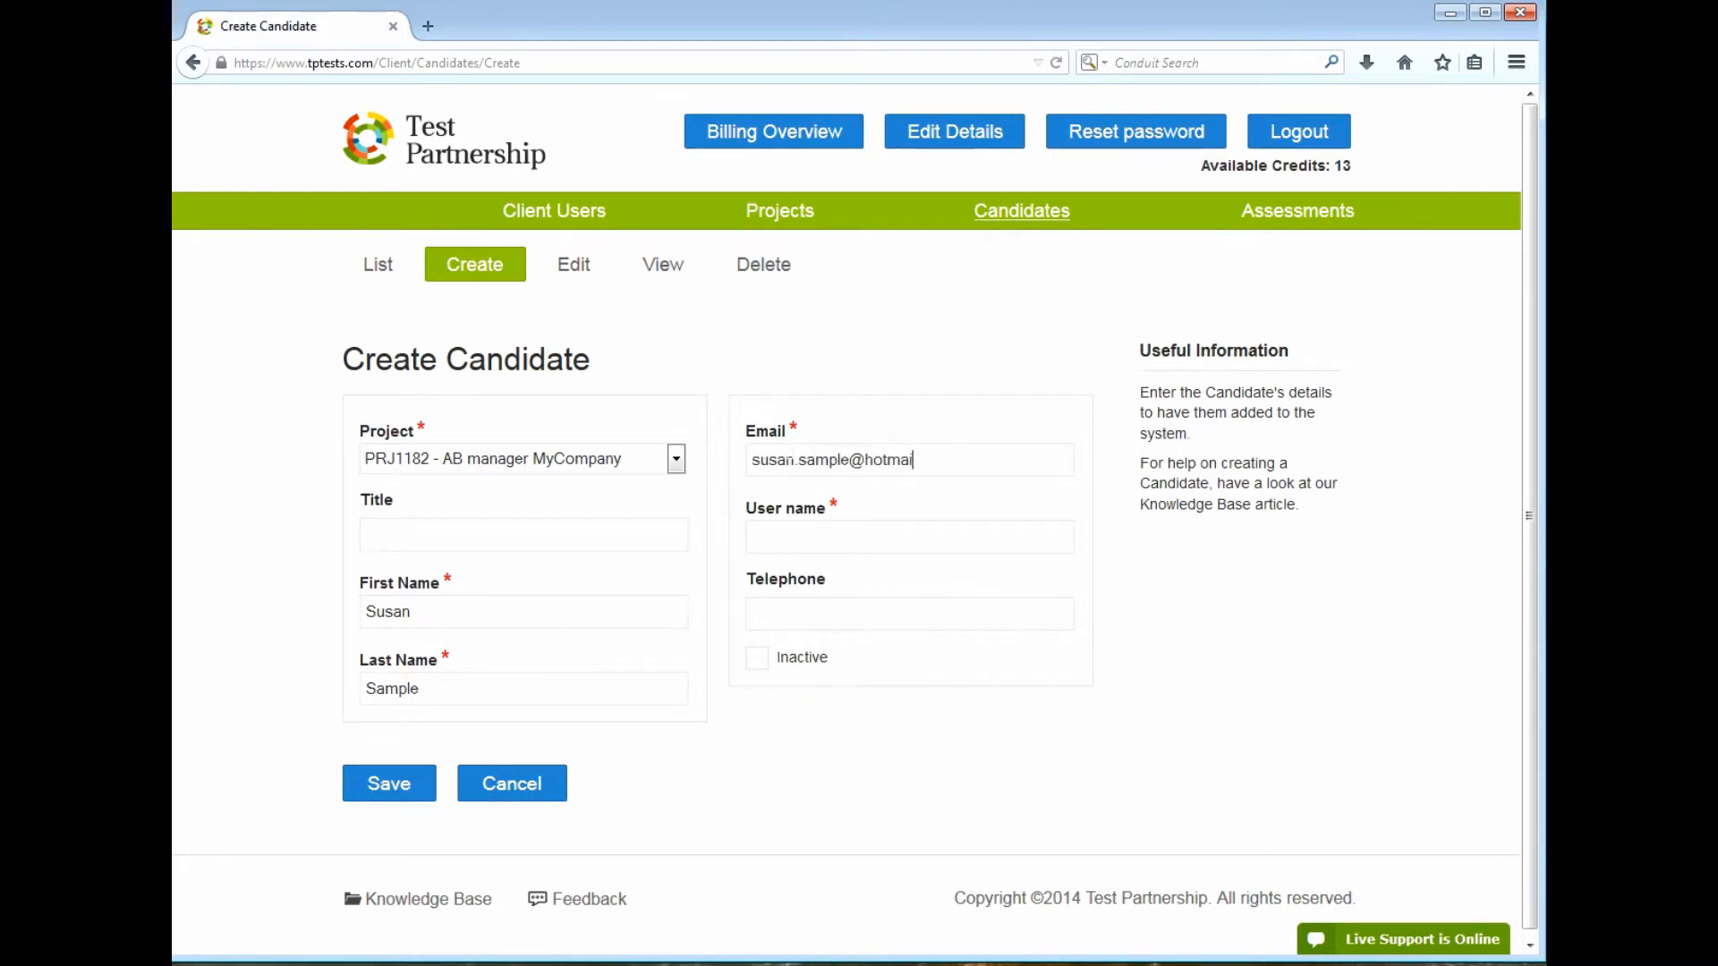
text(candidate-sua)
key(BackSpace)
text(san)
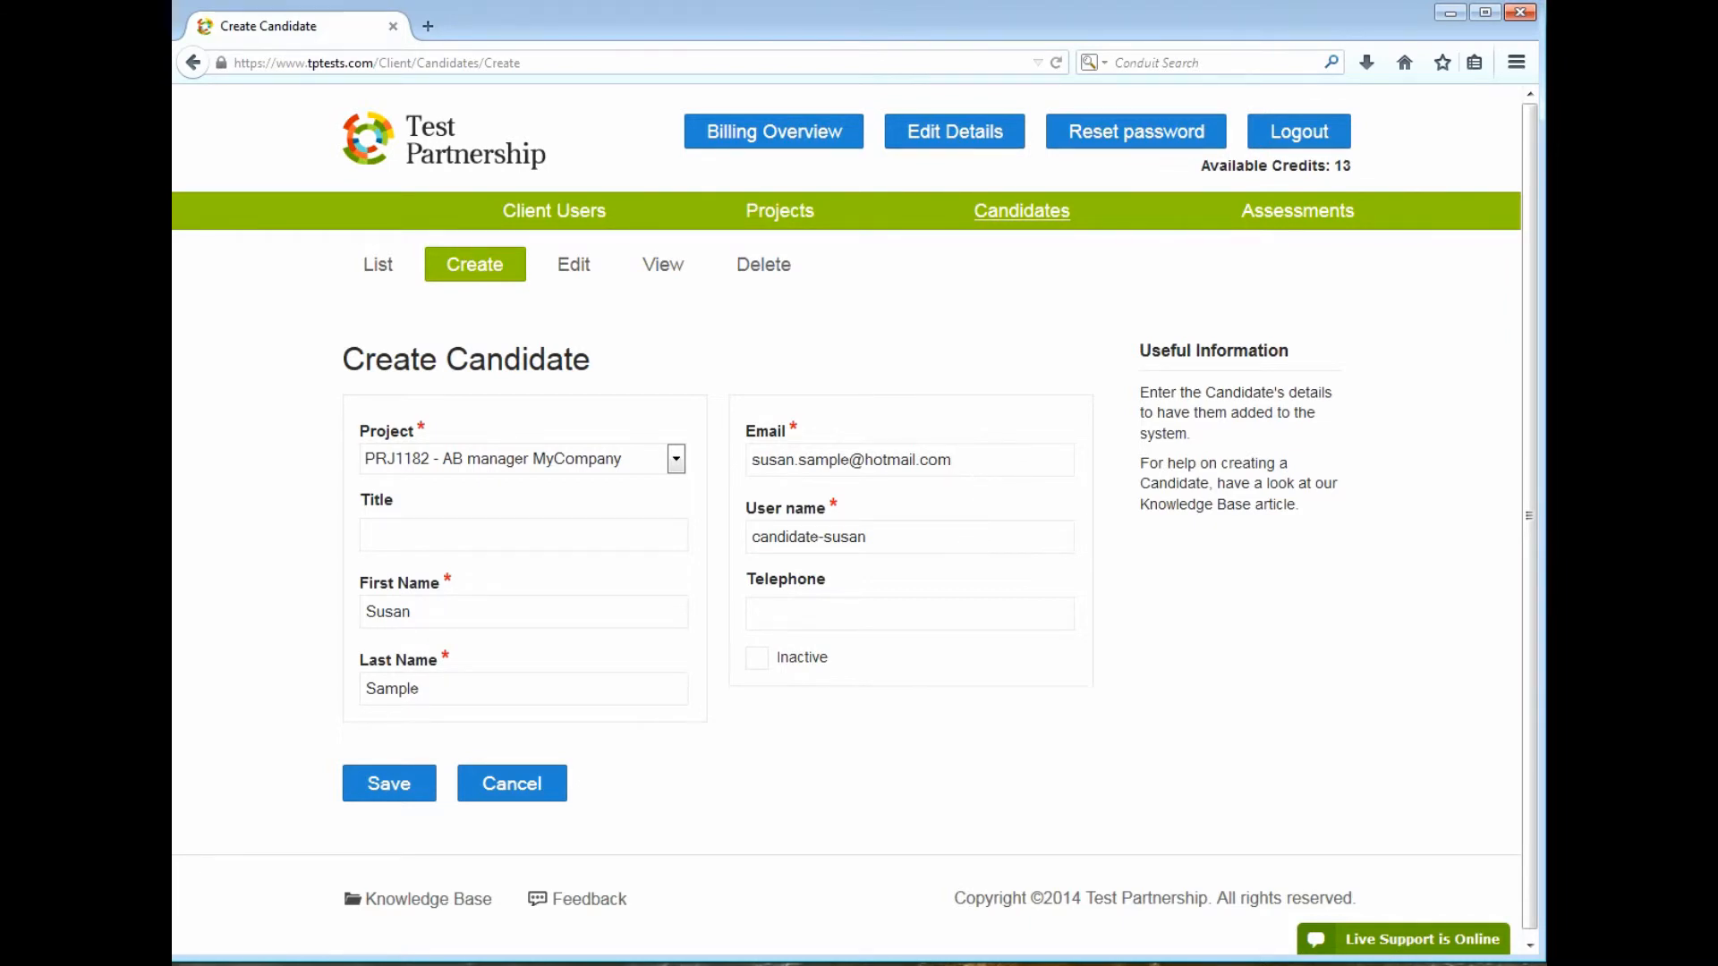
Save the candidate, then review the AB manager MyCompany project details and passcode
click(413, 792)
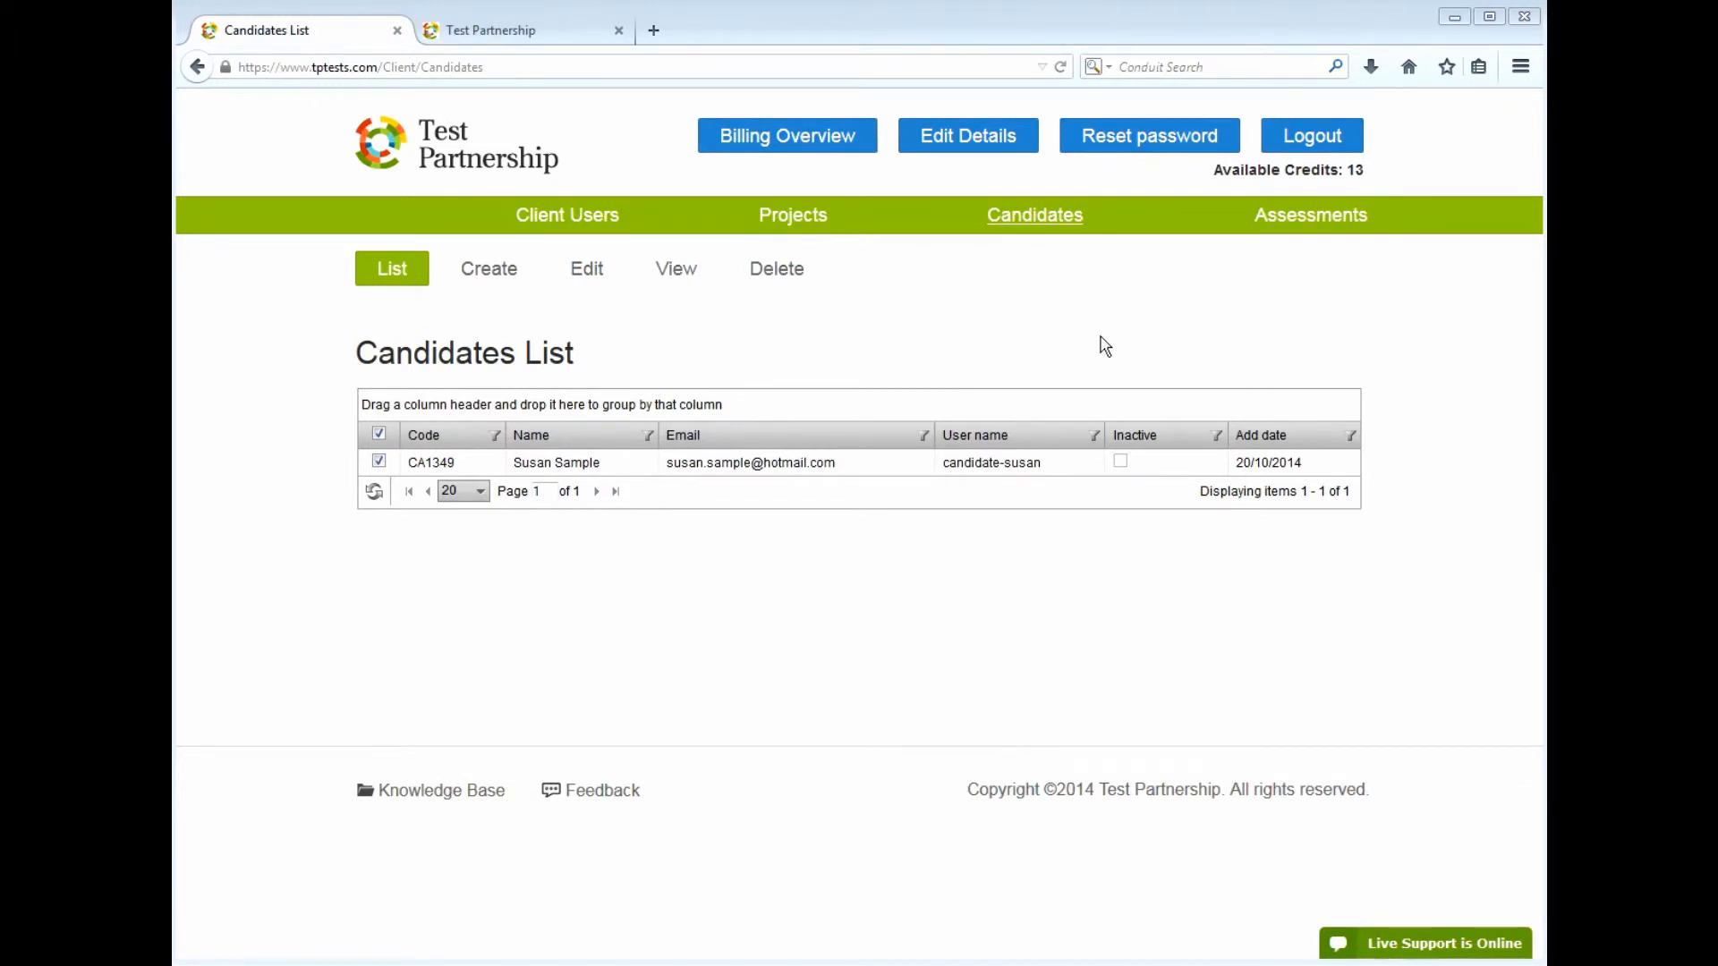
click(813, 234)
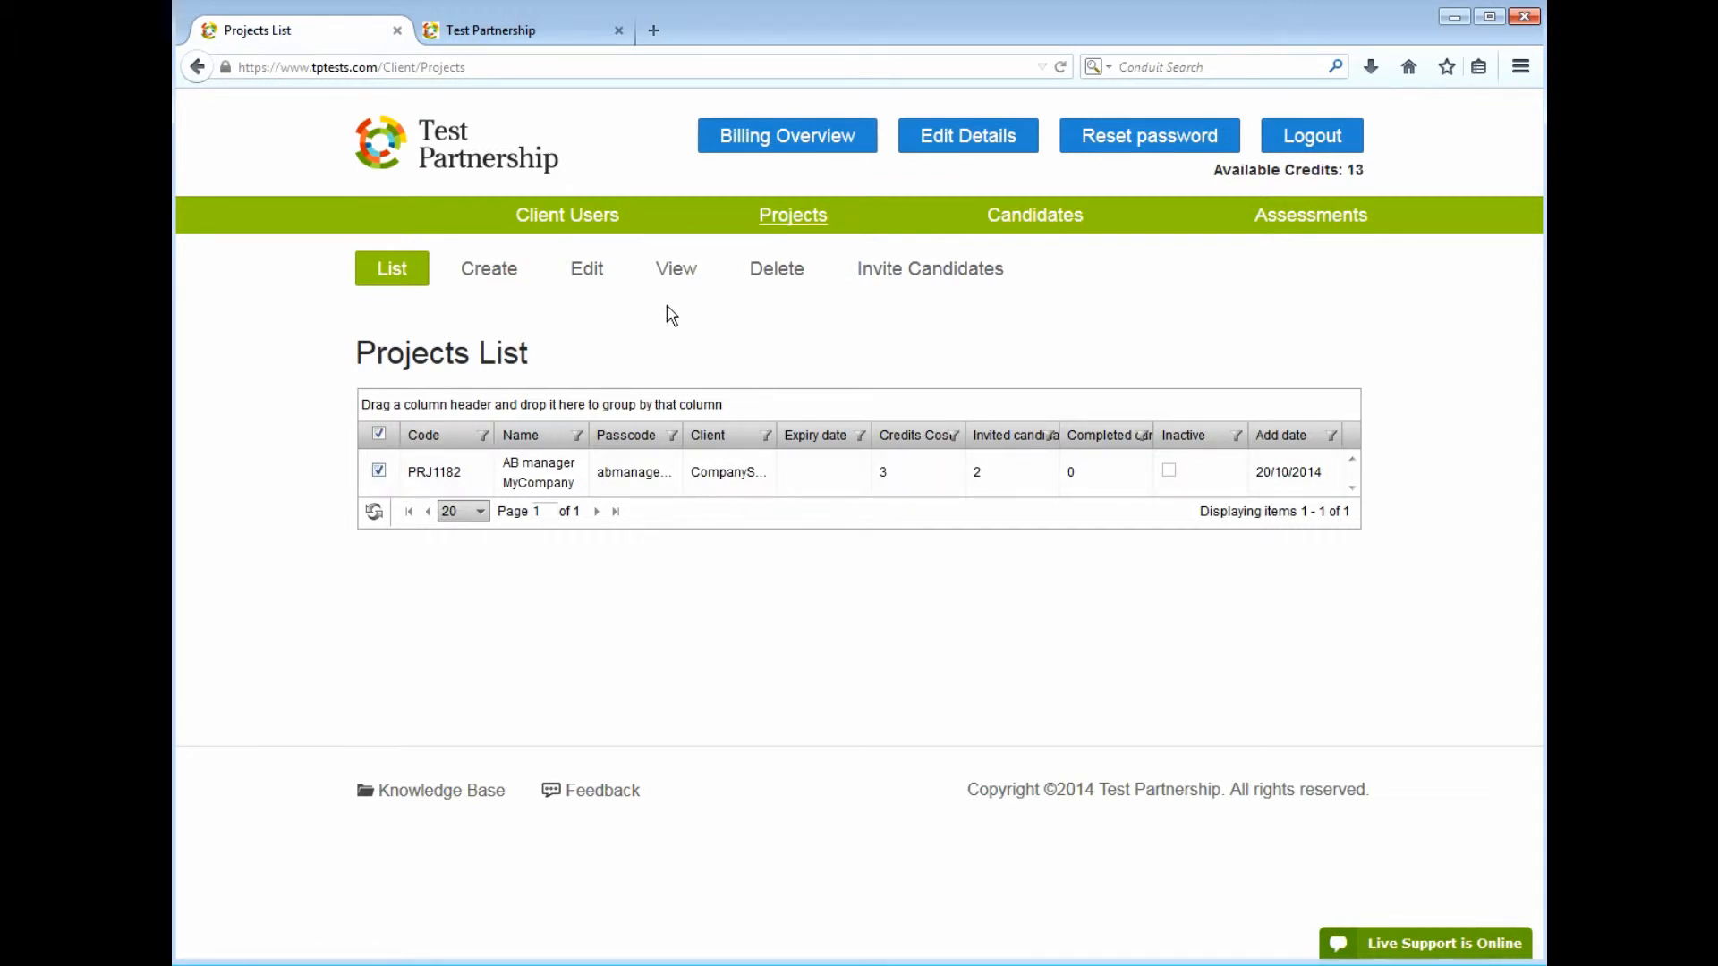
click(677, 270)
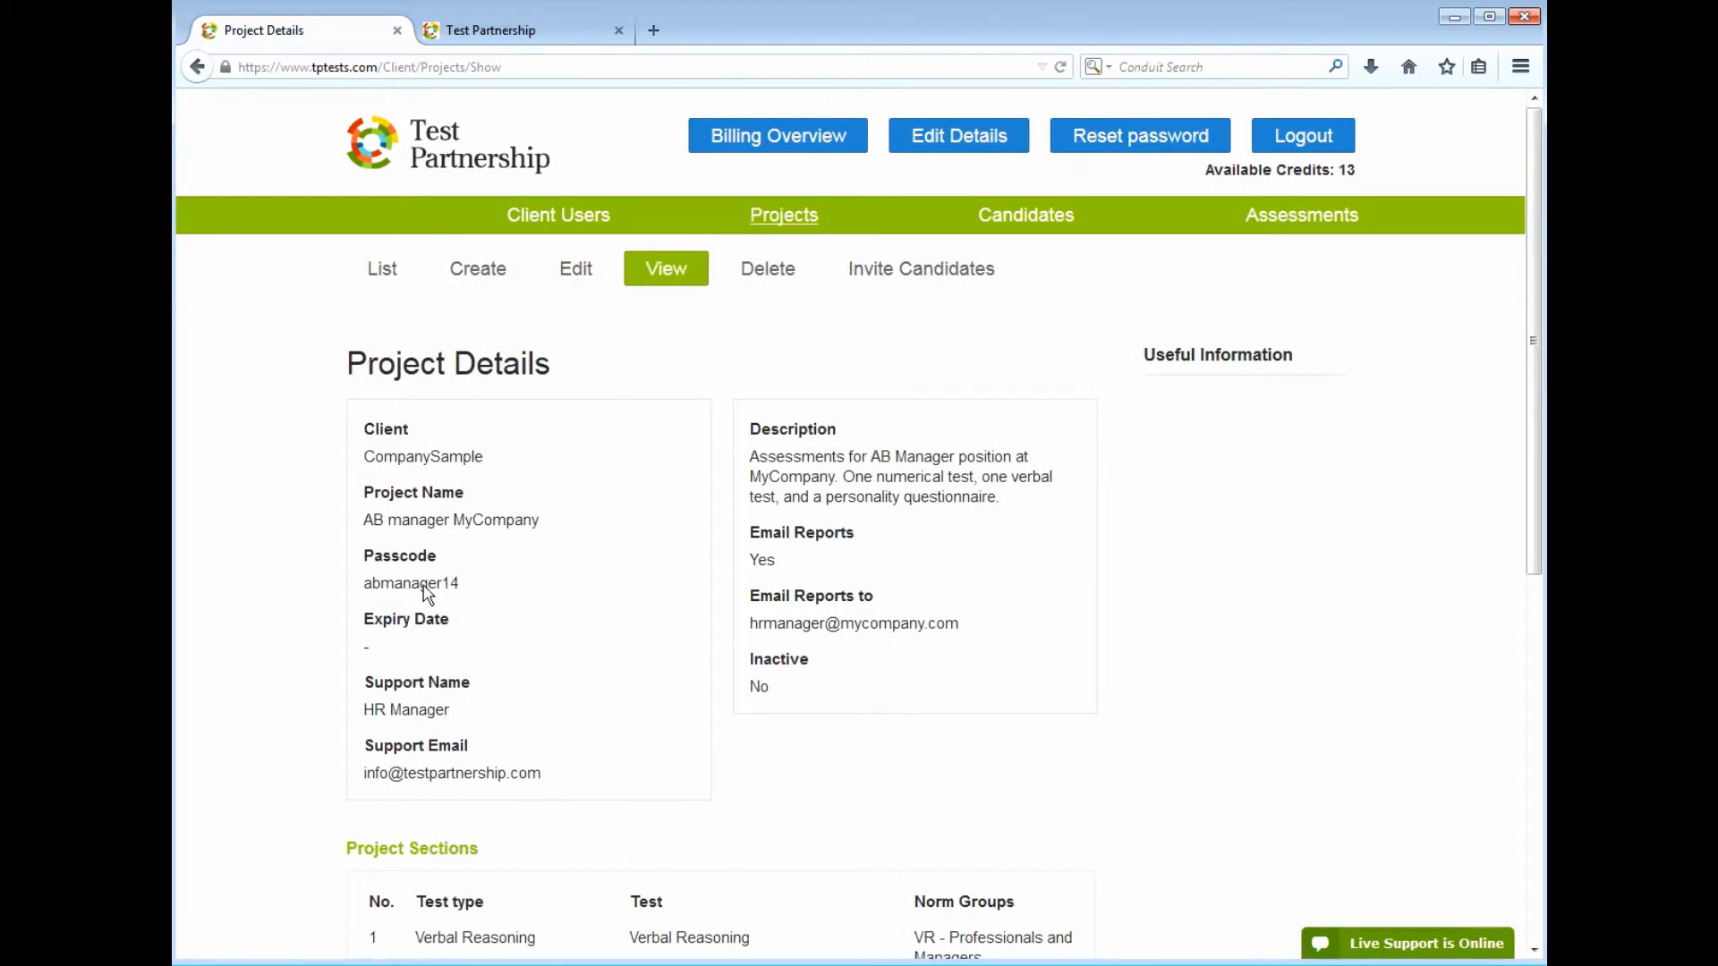
drag(371, 584, 429, 583)
click(428, 584)
Switch to the candidate login tab and click into the user name and password fields
click(508, 43)
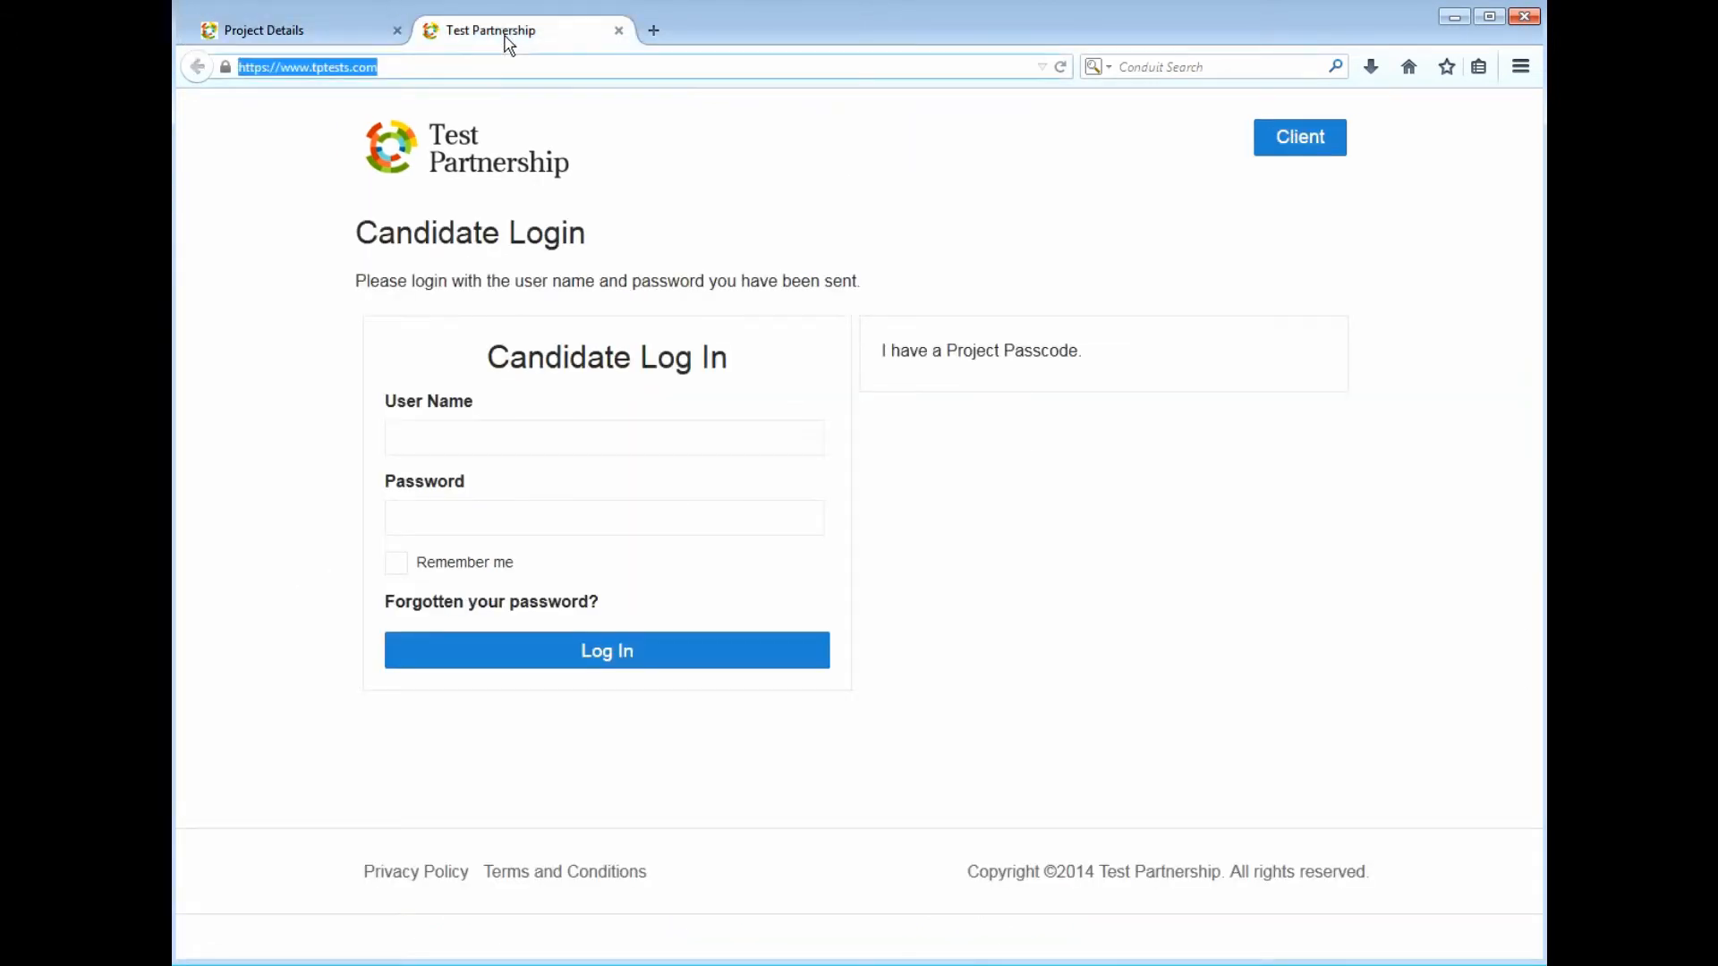
key(End)
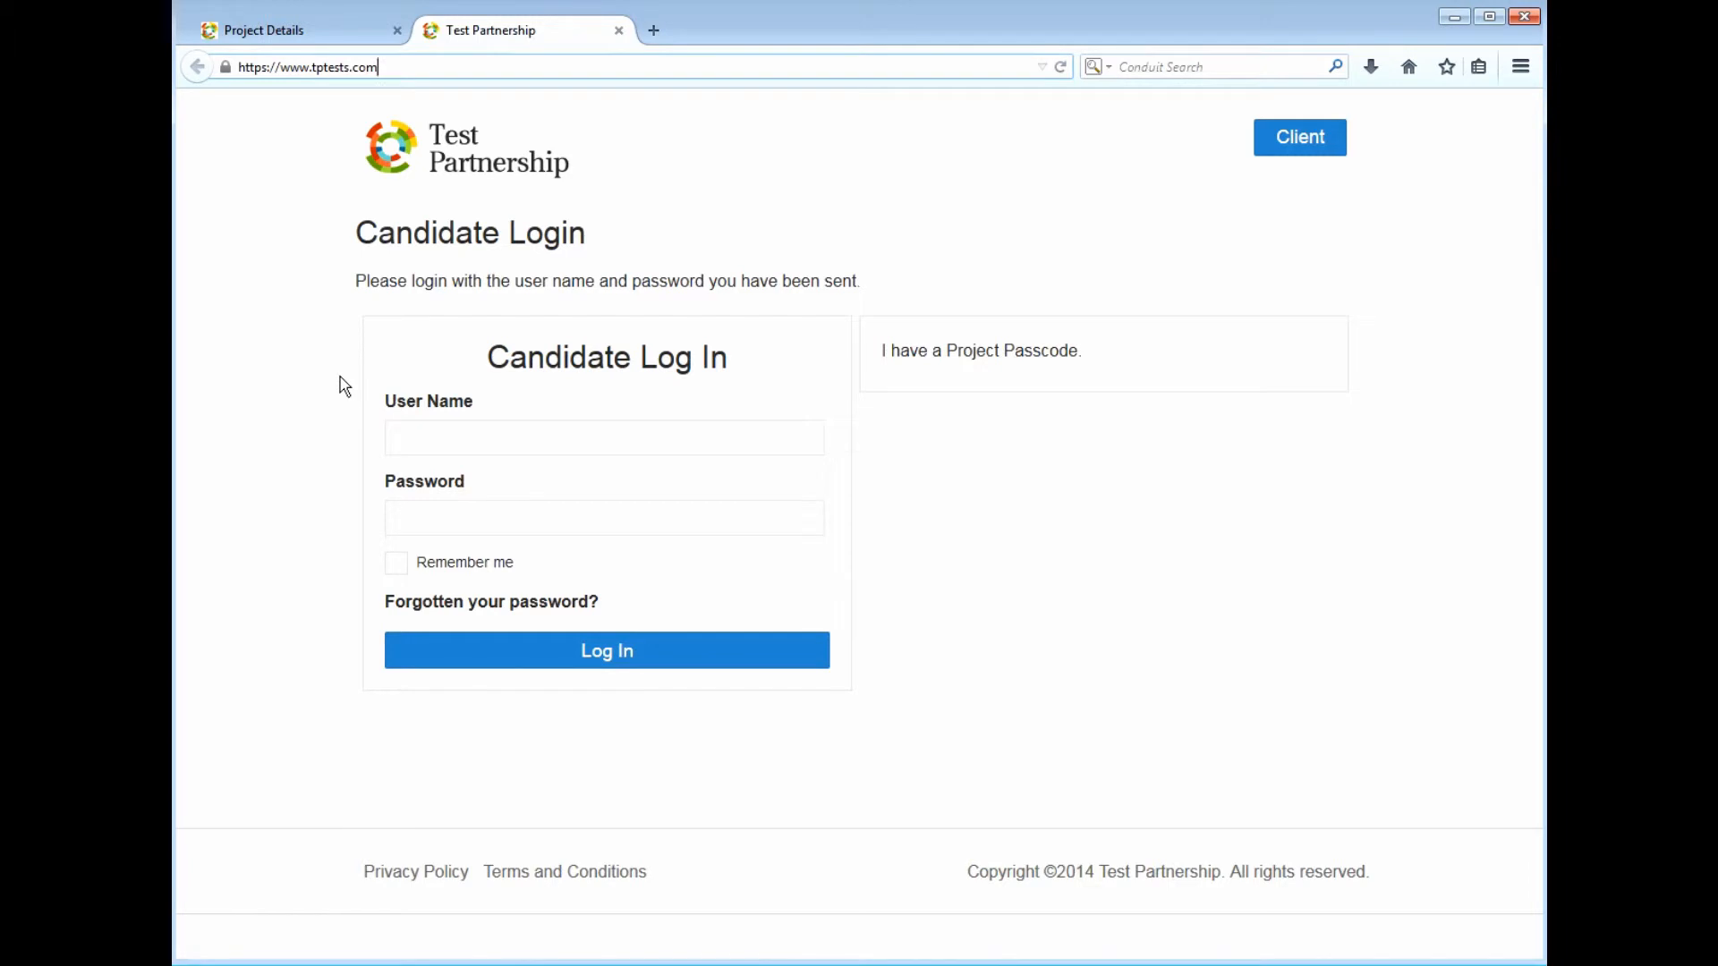
click(443, 437)
click(444, 516)
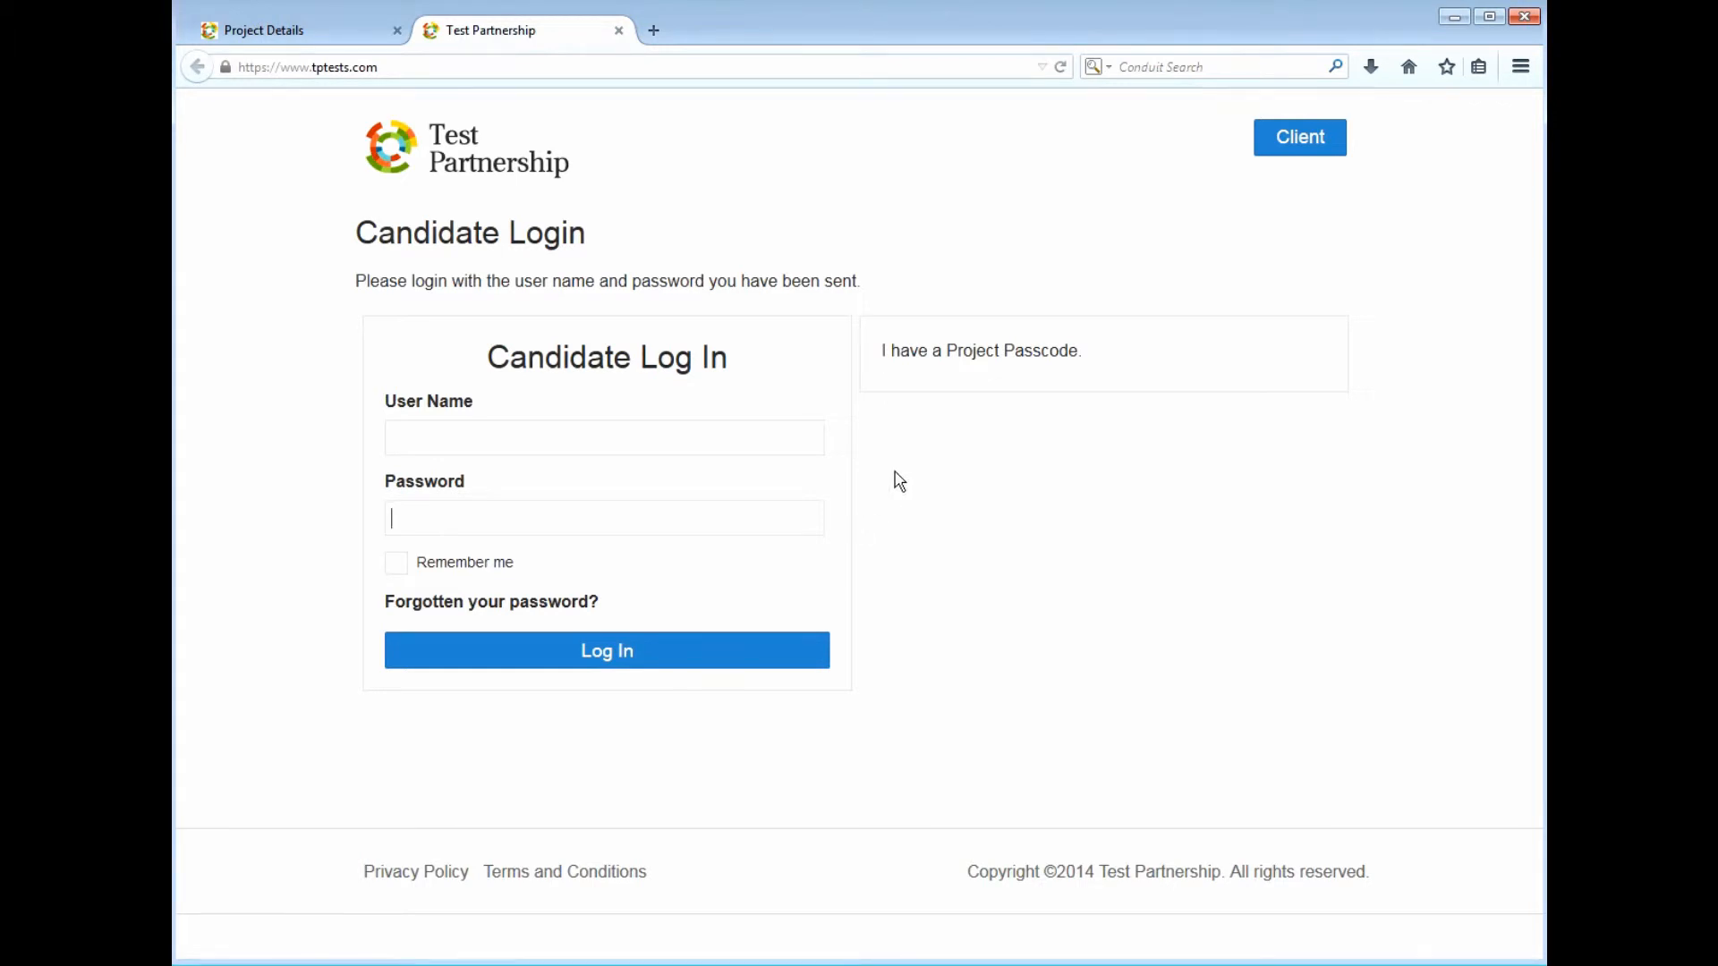
Expand the 'I have a Project Passcode' registration form and scroll through its empty fields
click(937, 377)
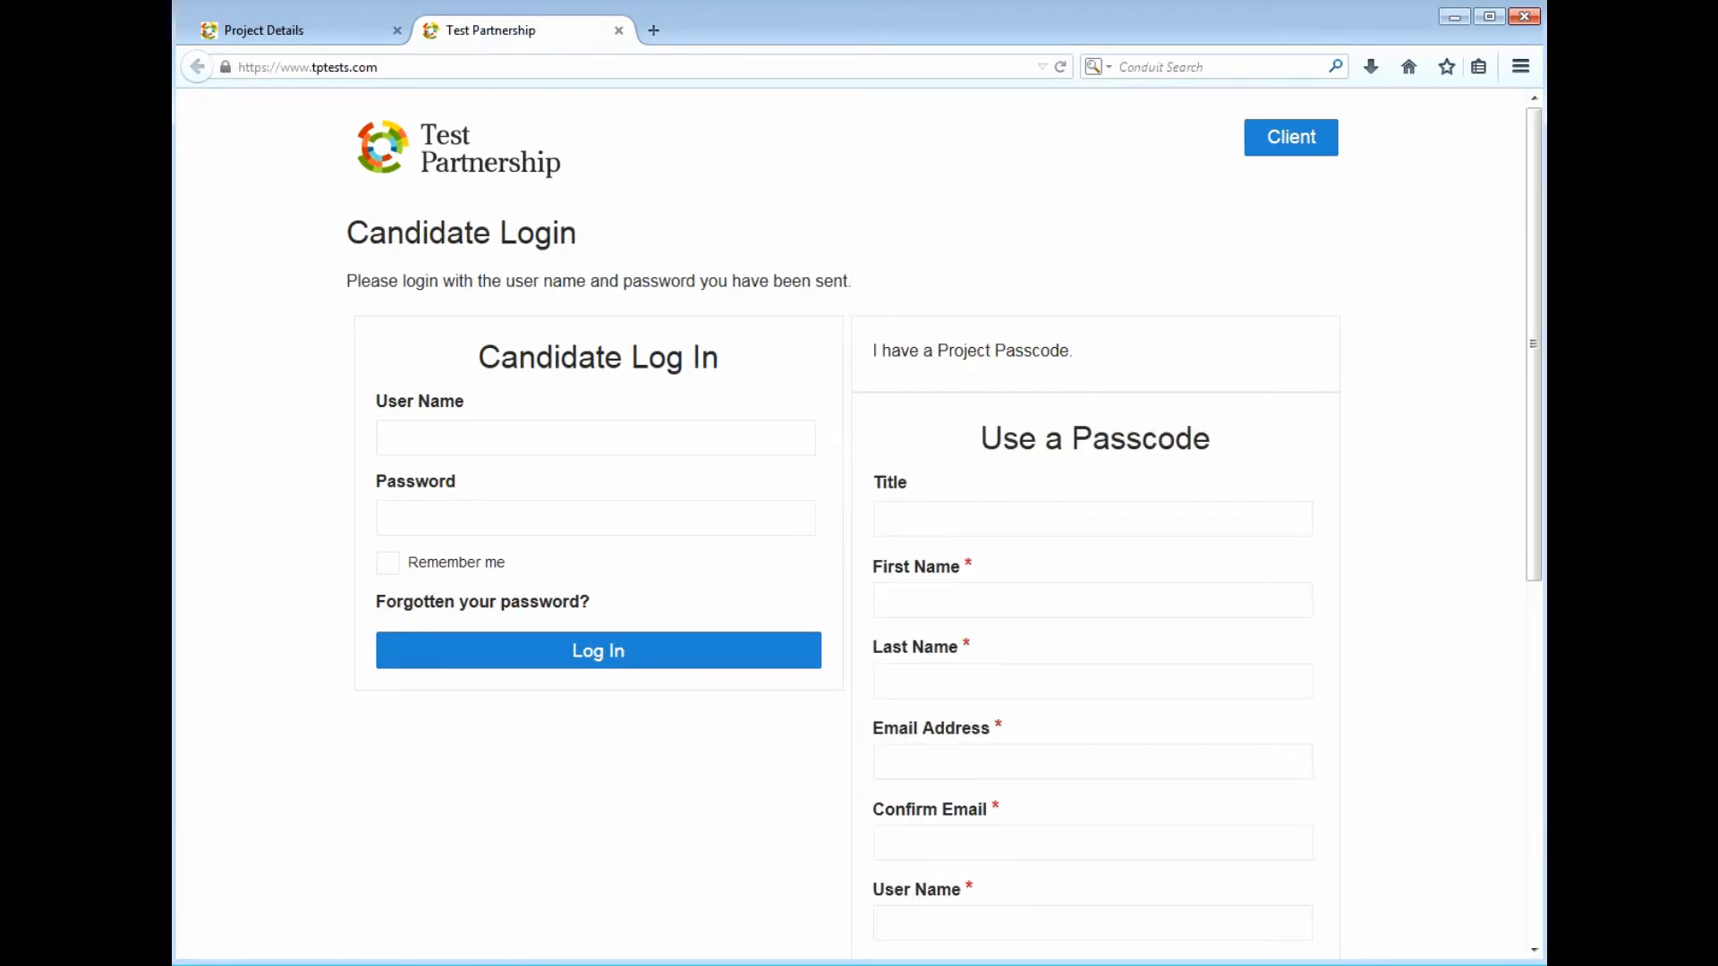
drag(1540, 313, 1539, 477)
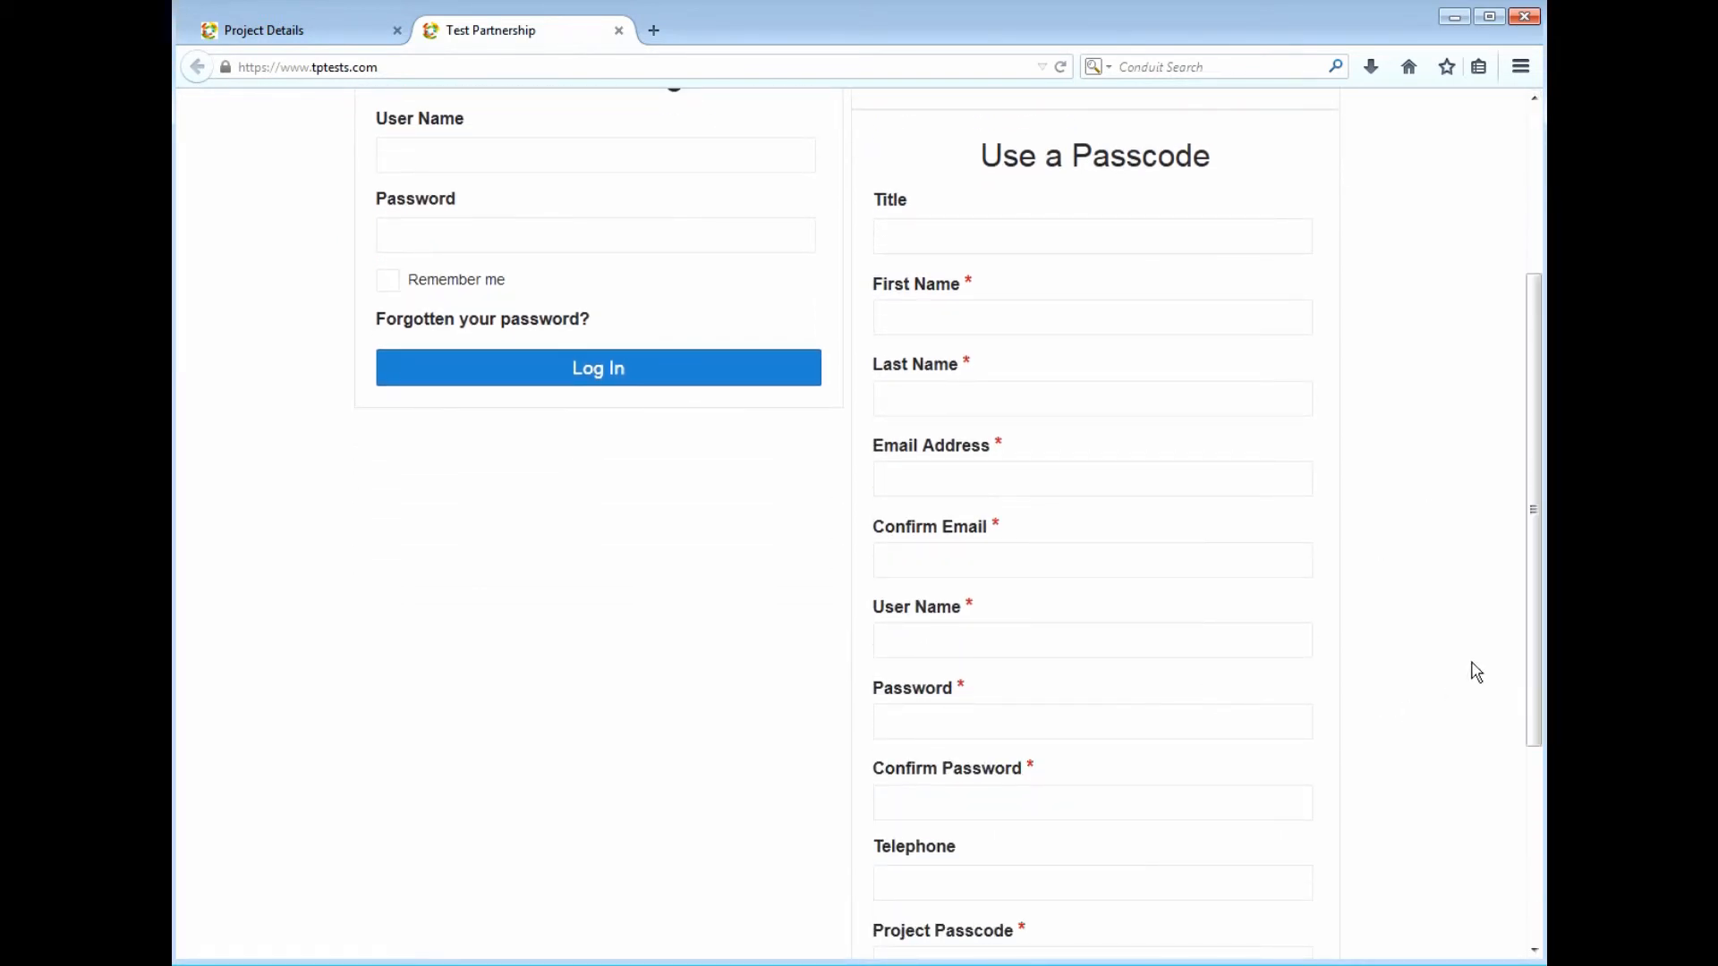
drag(1539, 552, 1540, 681)
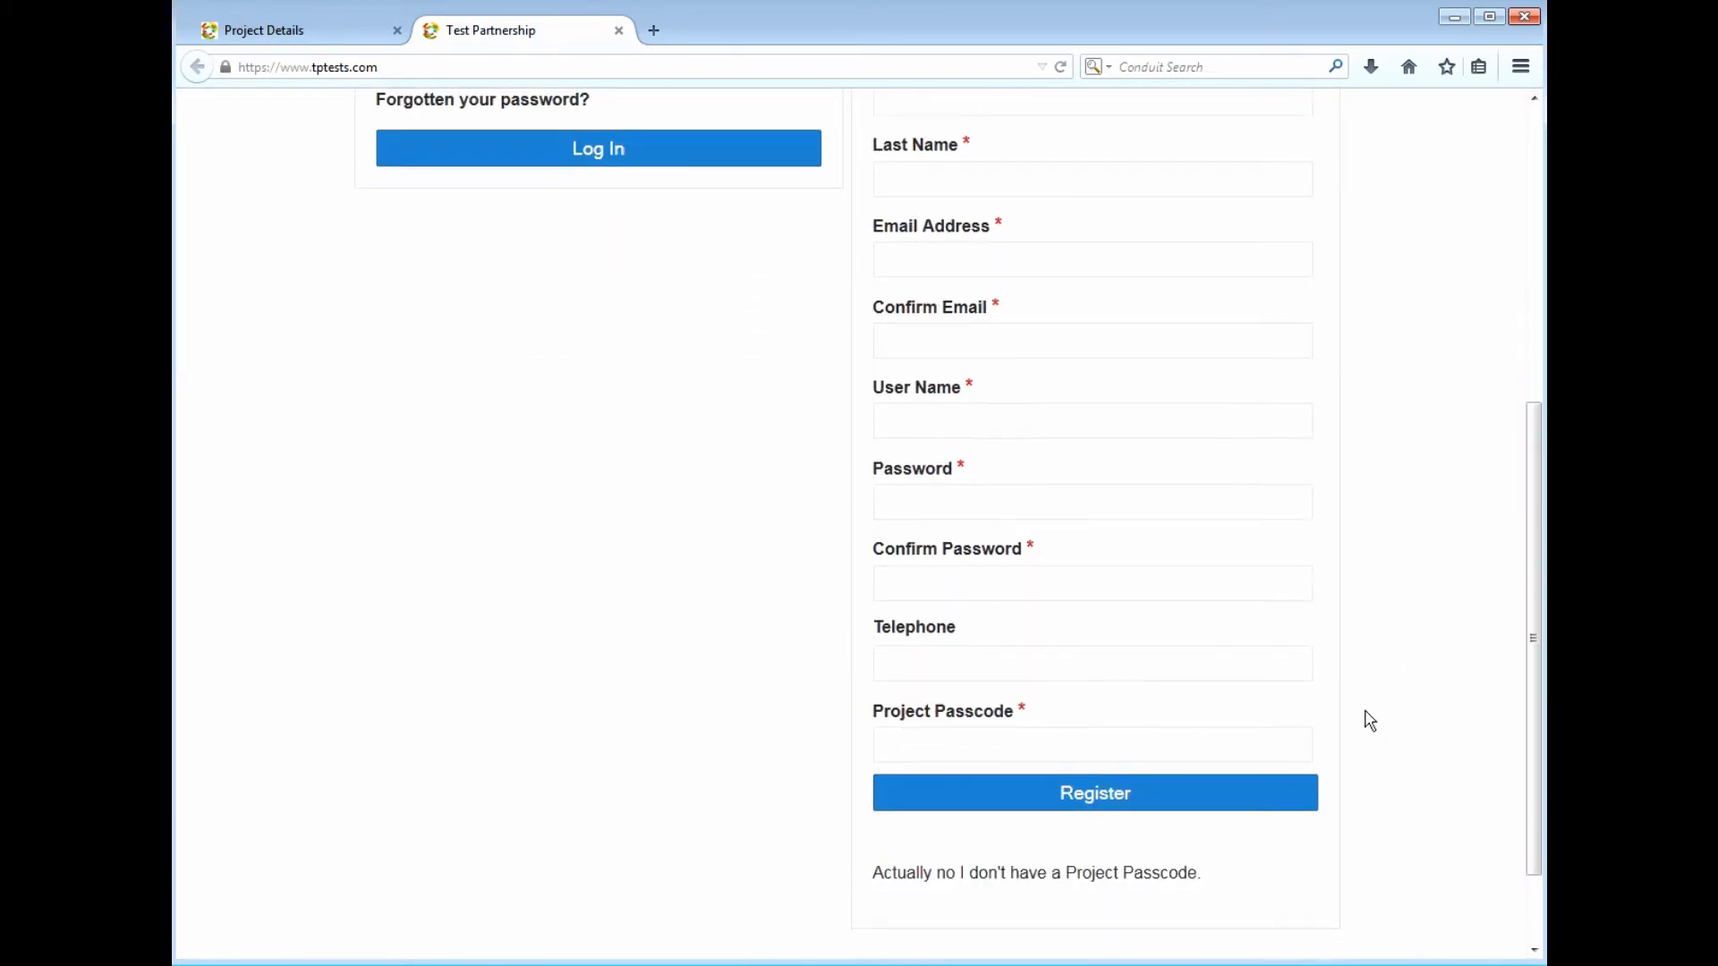
click(1056, 746)
drag(1533, 801, 1534, 506)
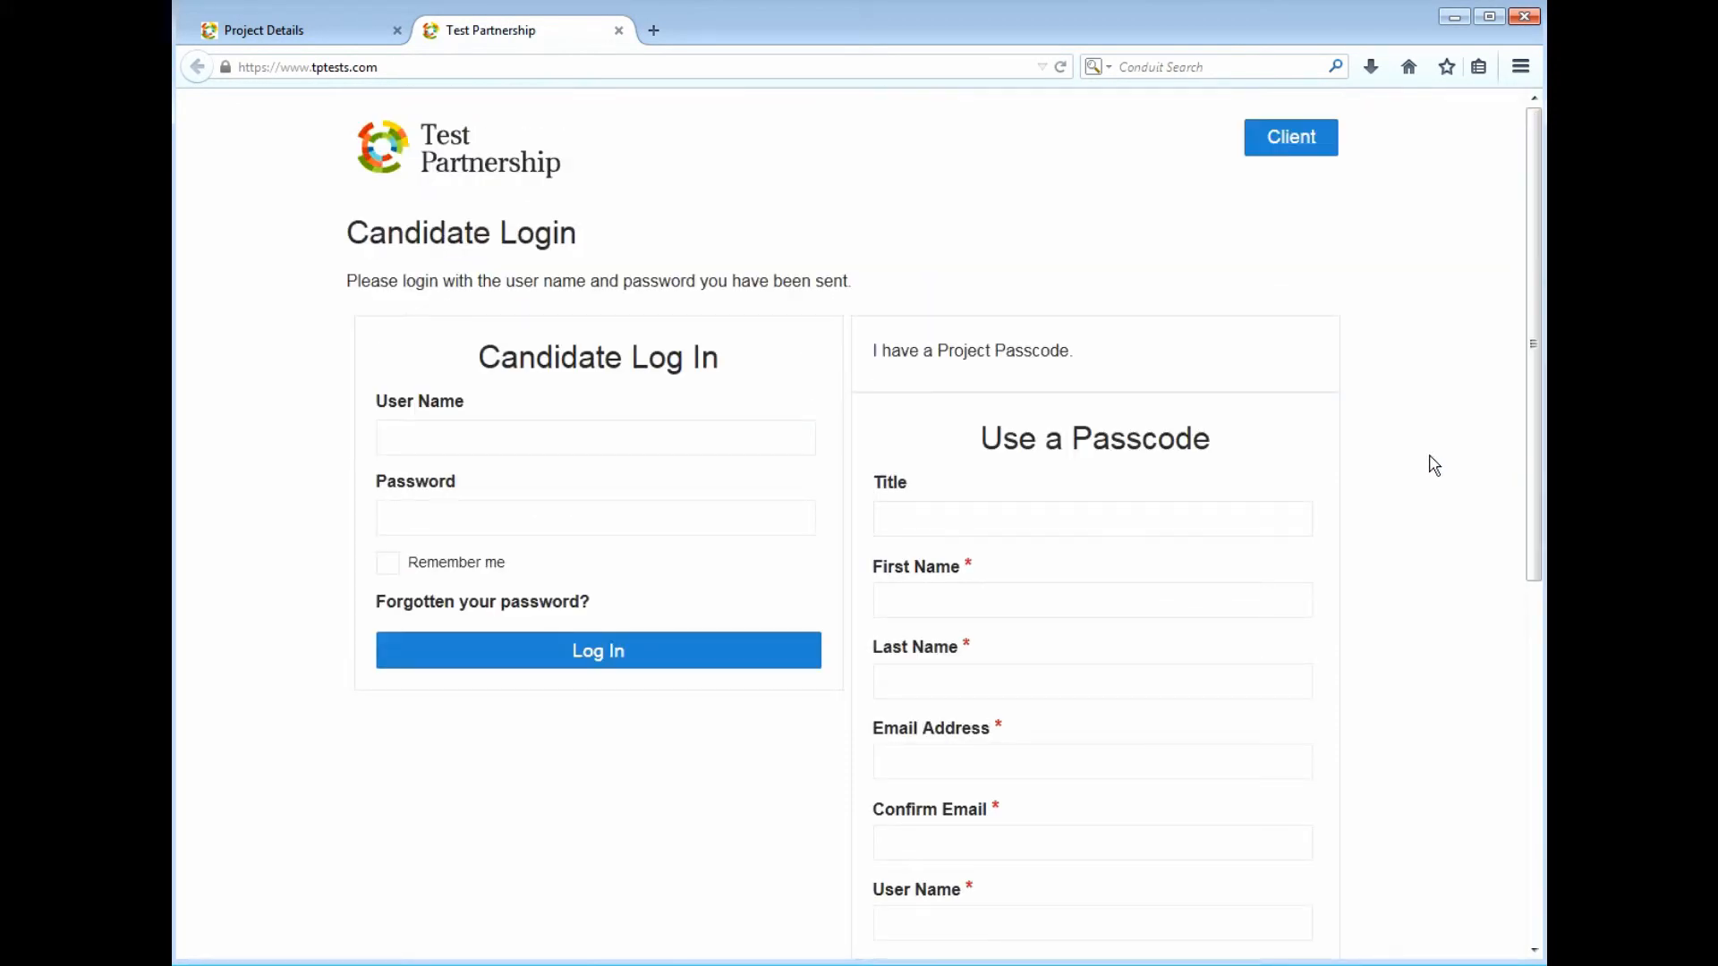
Return to the Project Details tab and open the Assessments list
click(321, 38)
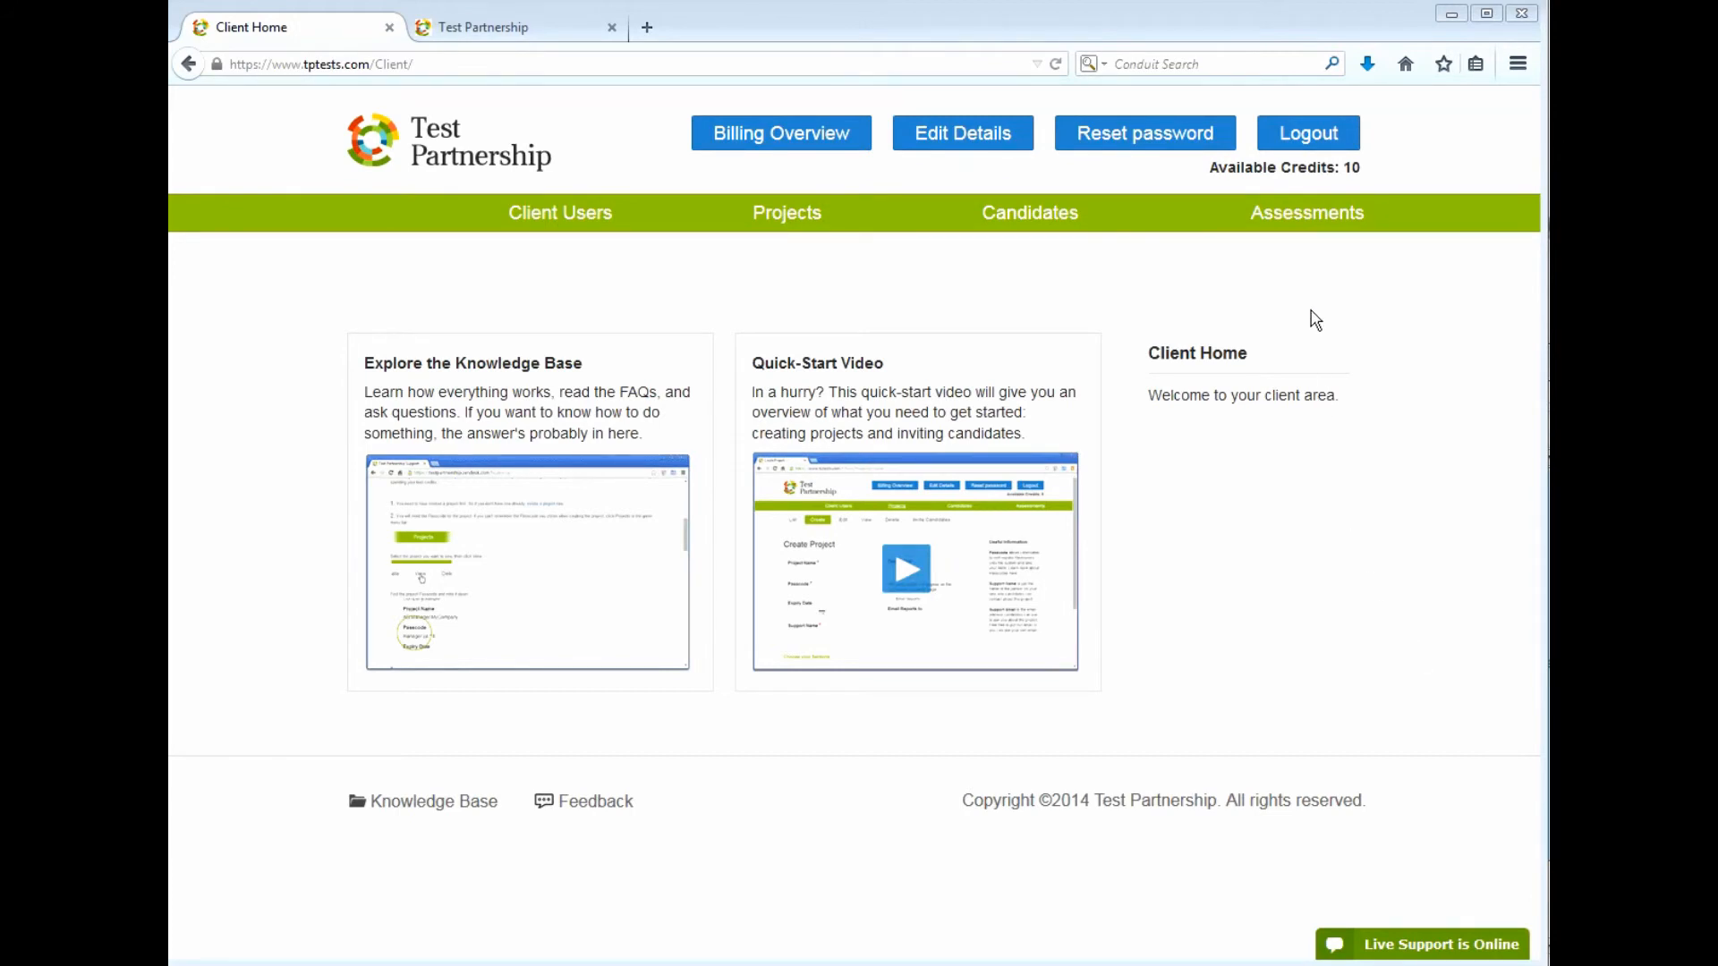
click(1308, 214)
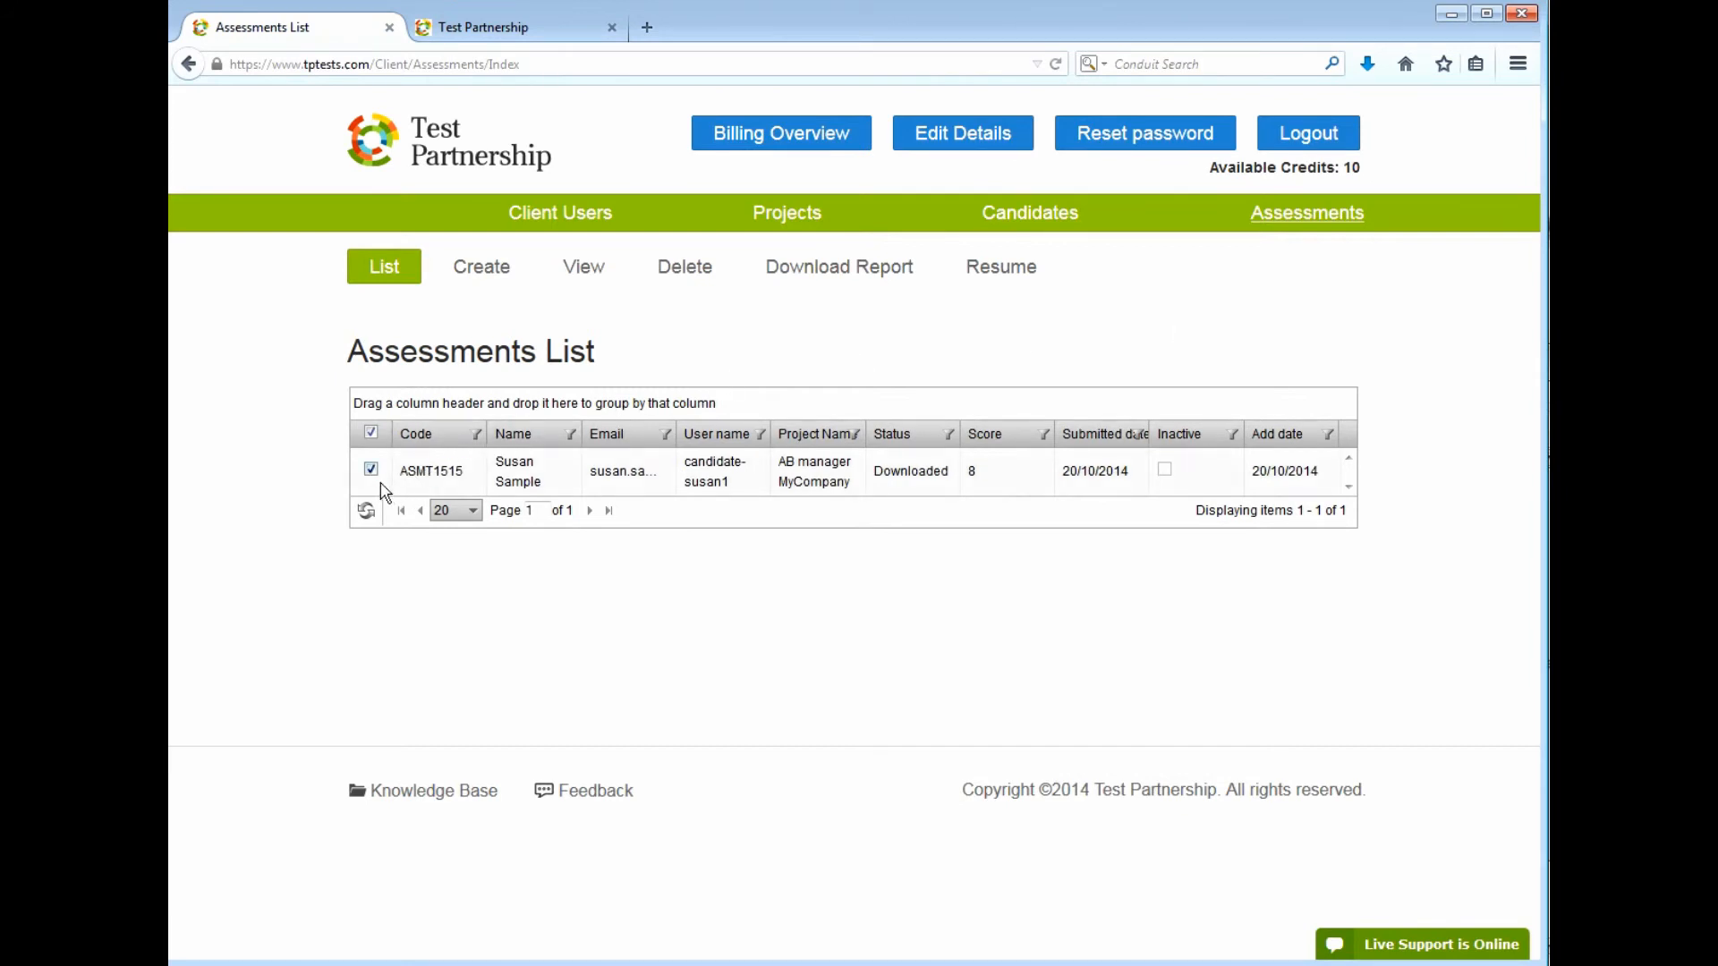
Download the Assessment_Reports zip, open it in Windows Explorer, and launch the Numerical Reasoning PDF
click(849, 284)
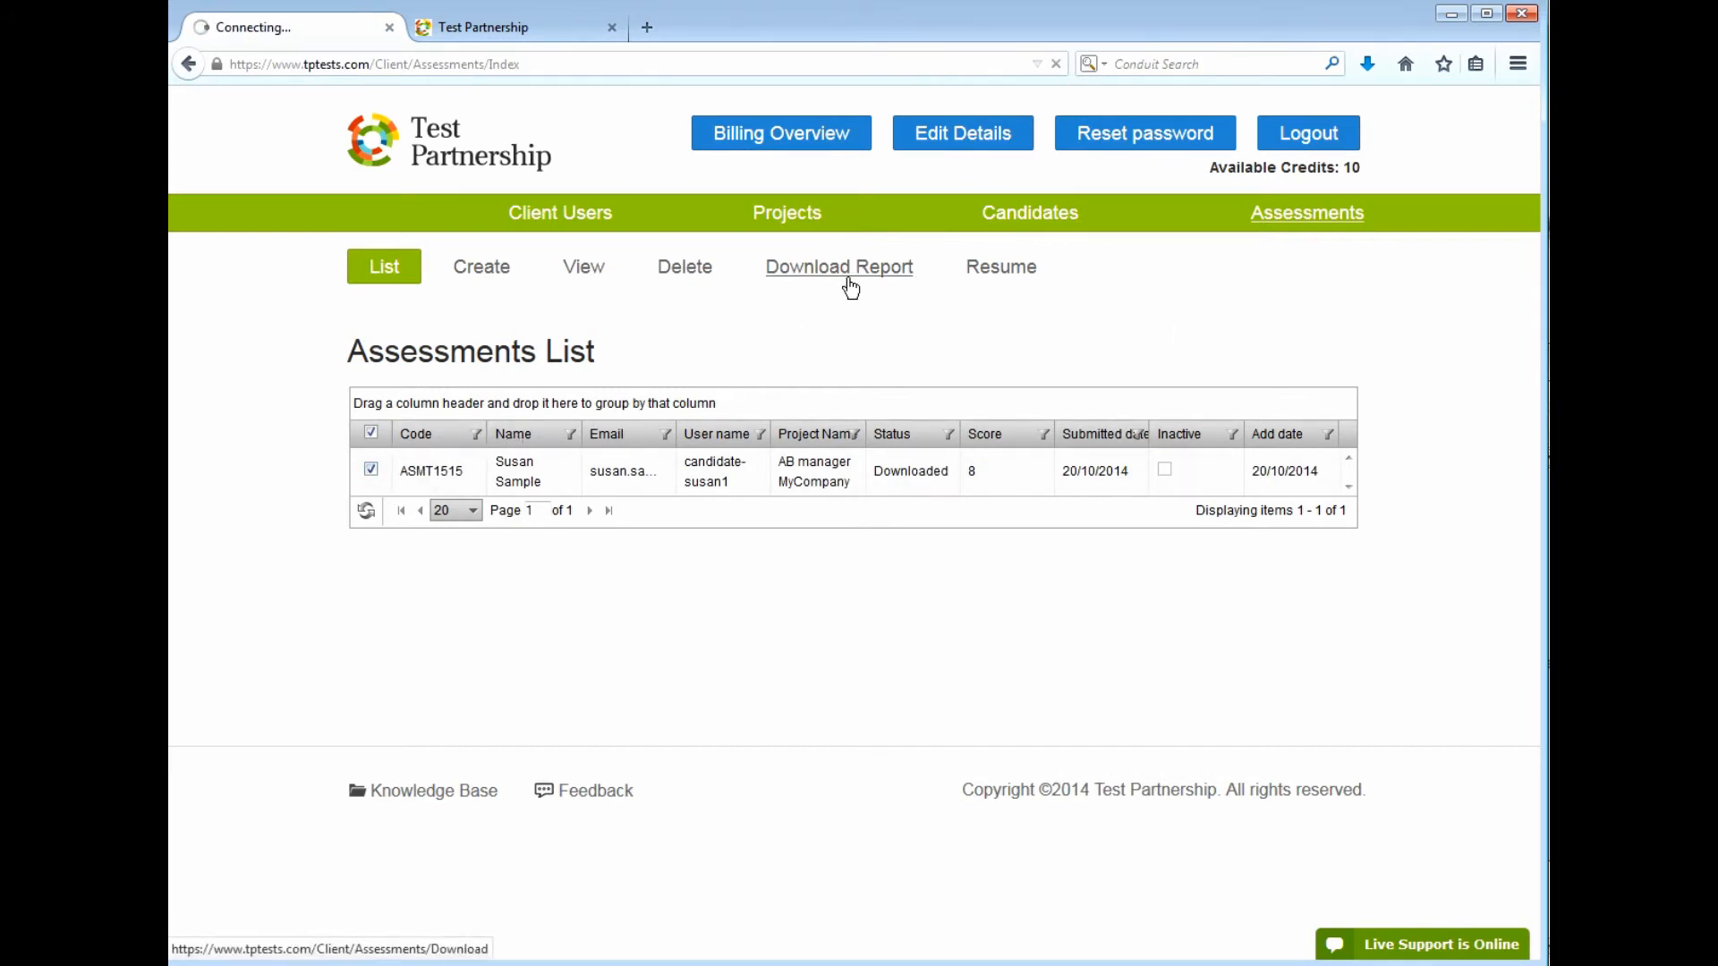
click(447, 542)
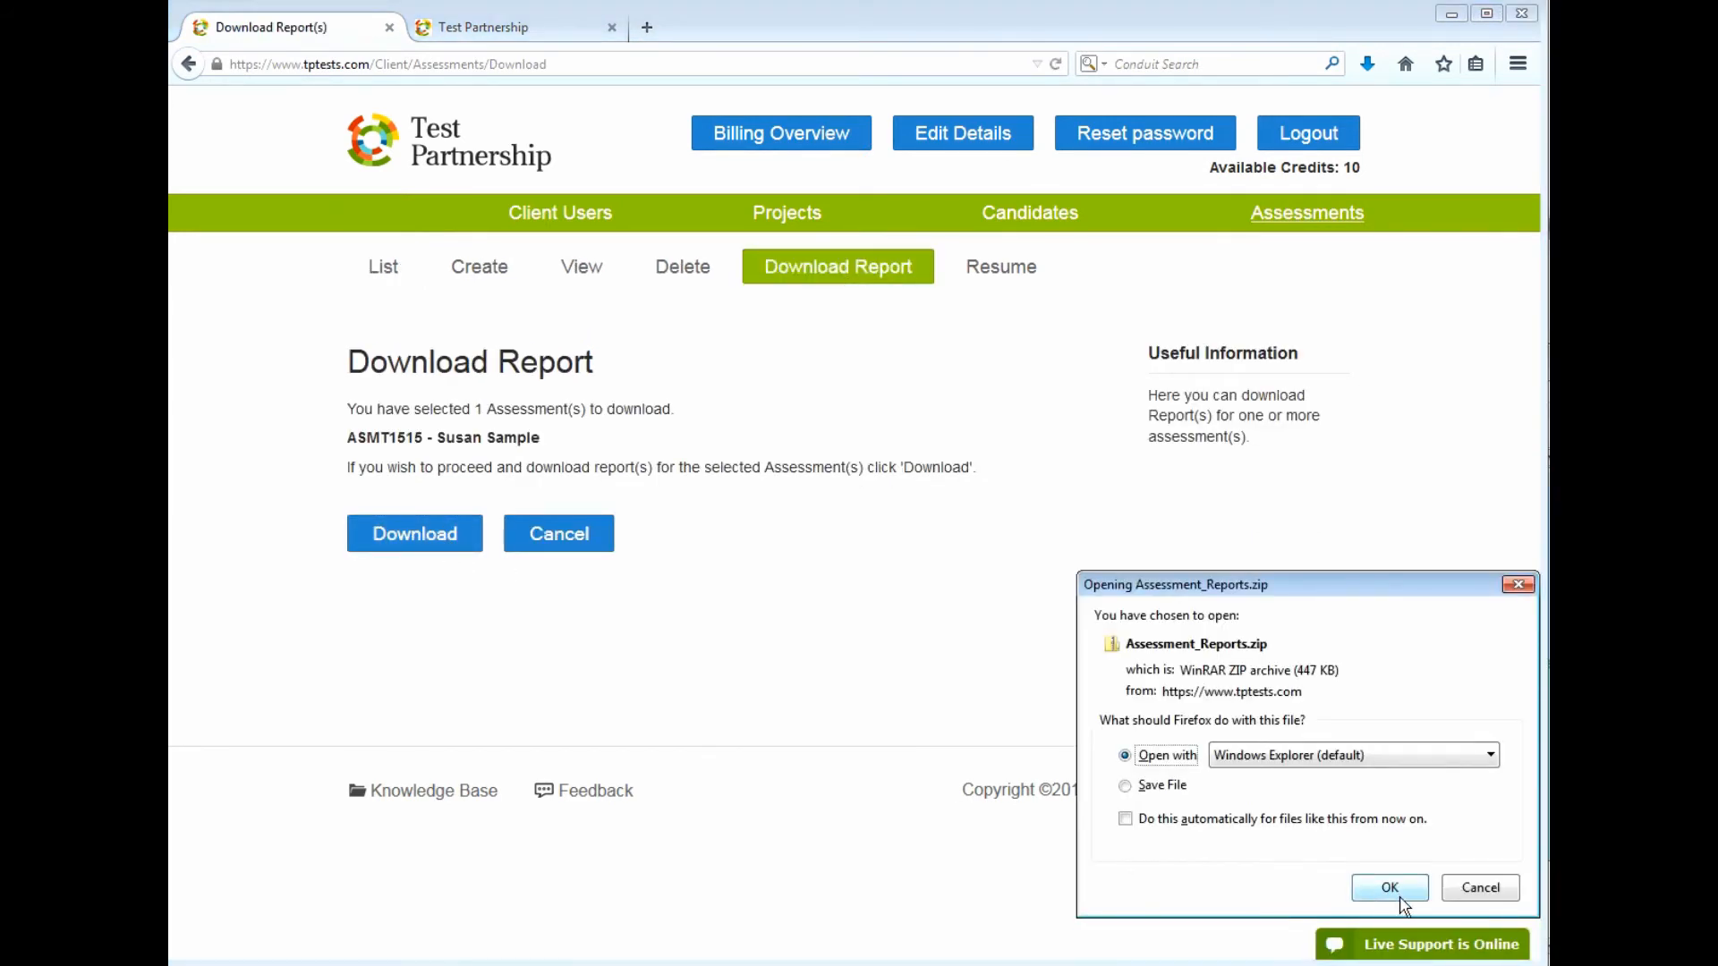
click(1401, 888)
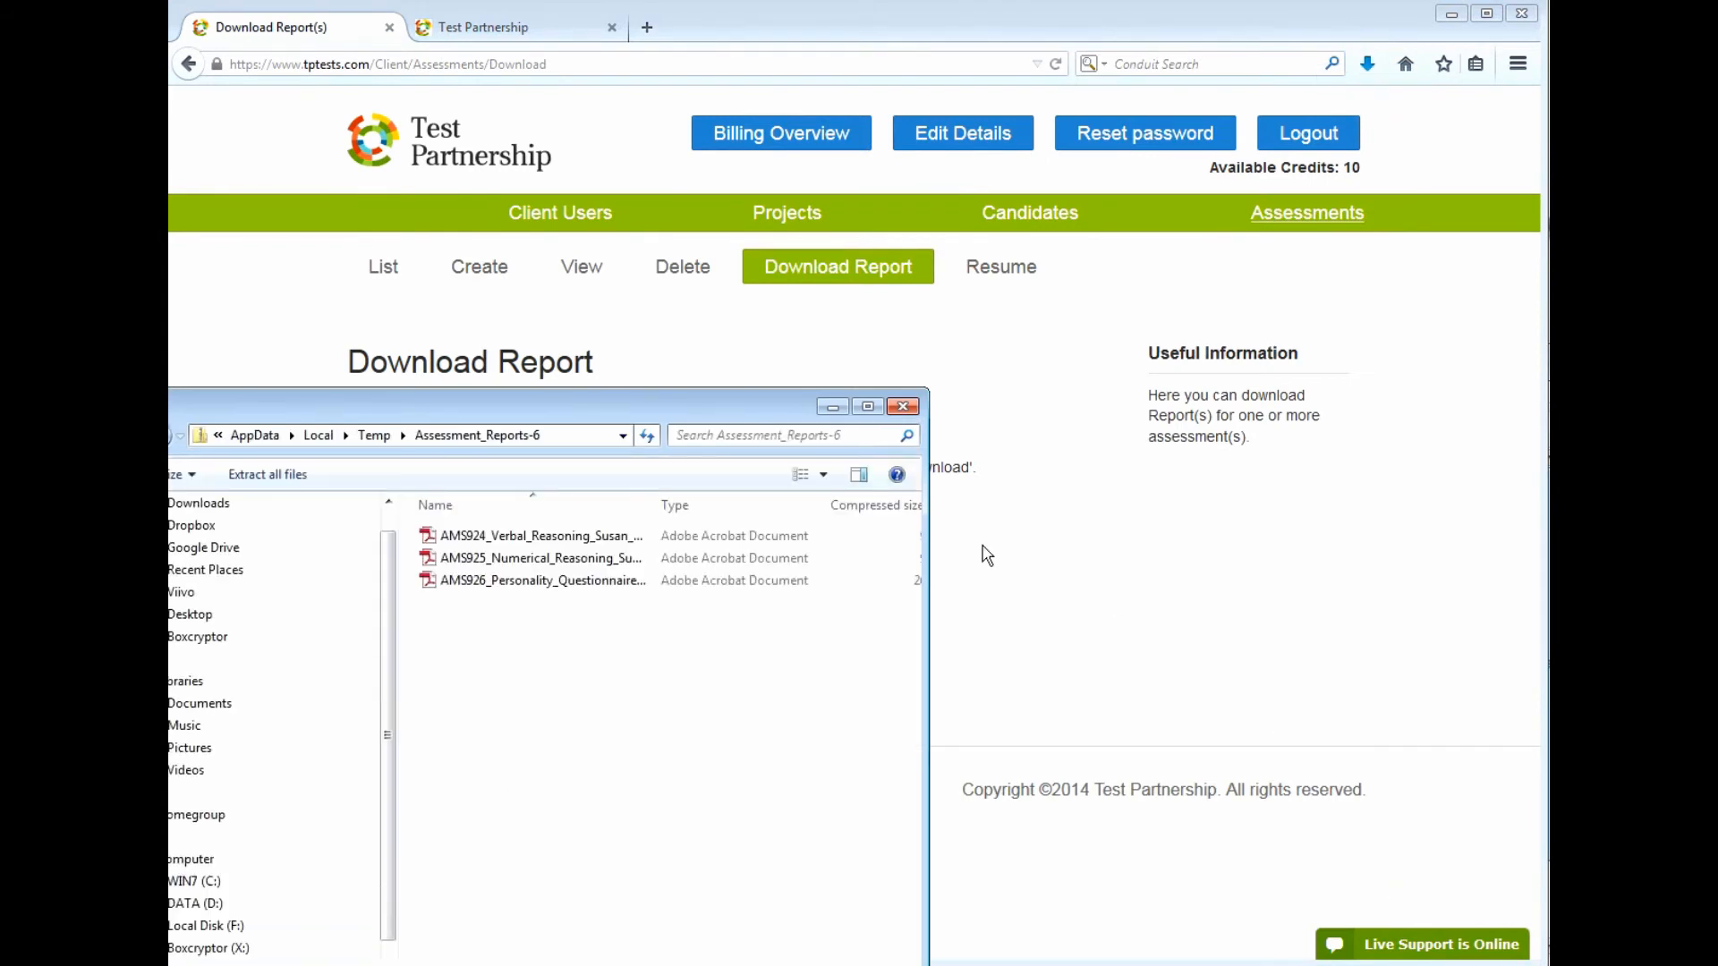
drag(795, 428, 593, 705)
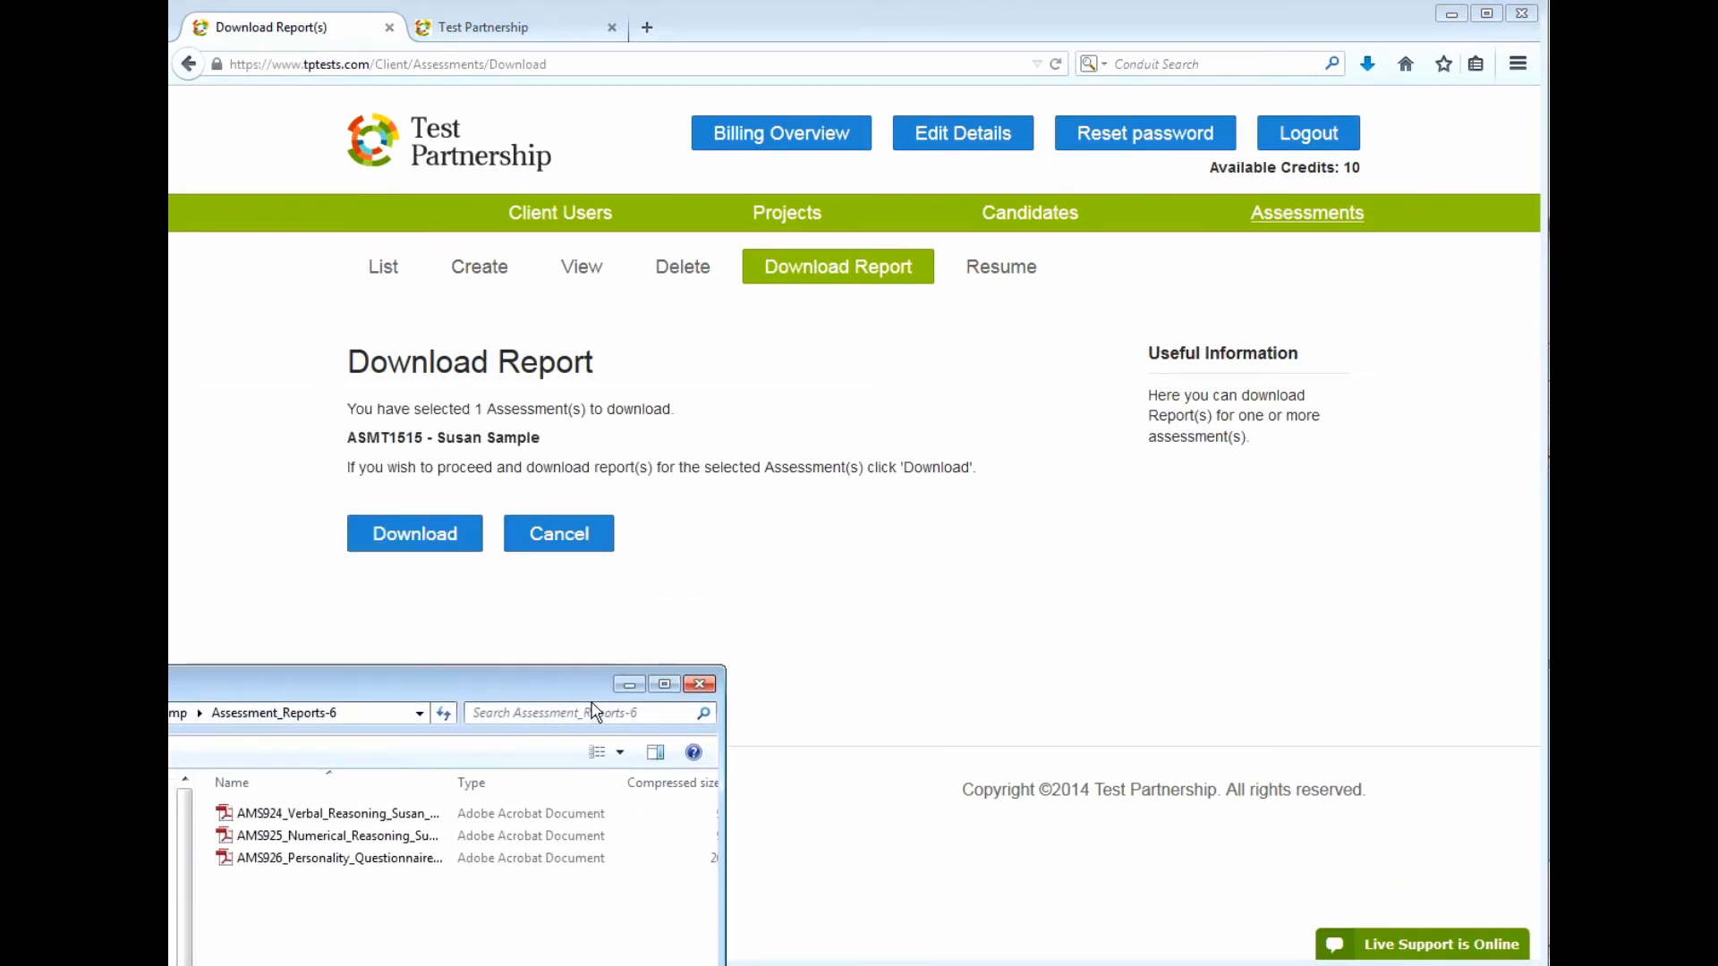
double_click(365, 857)
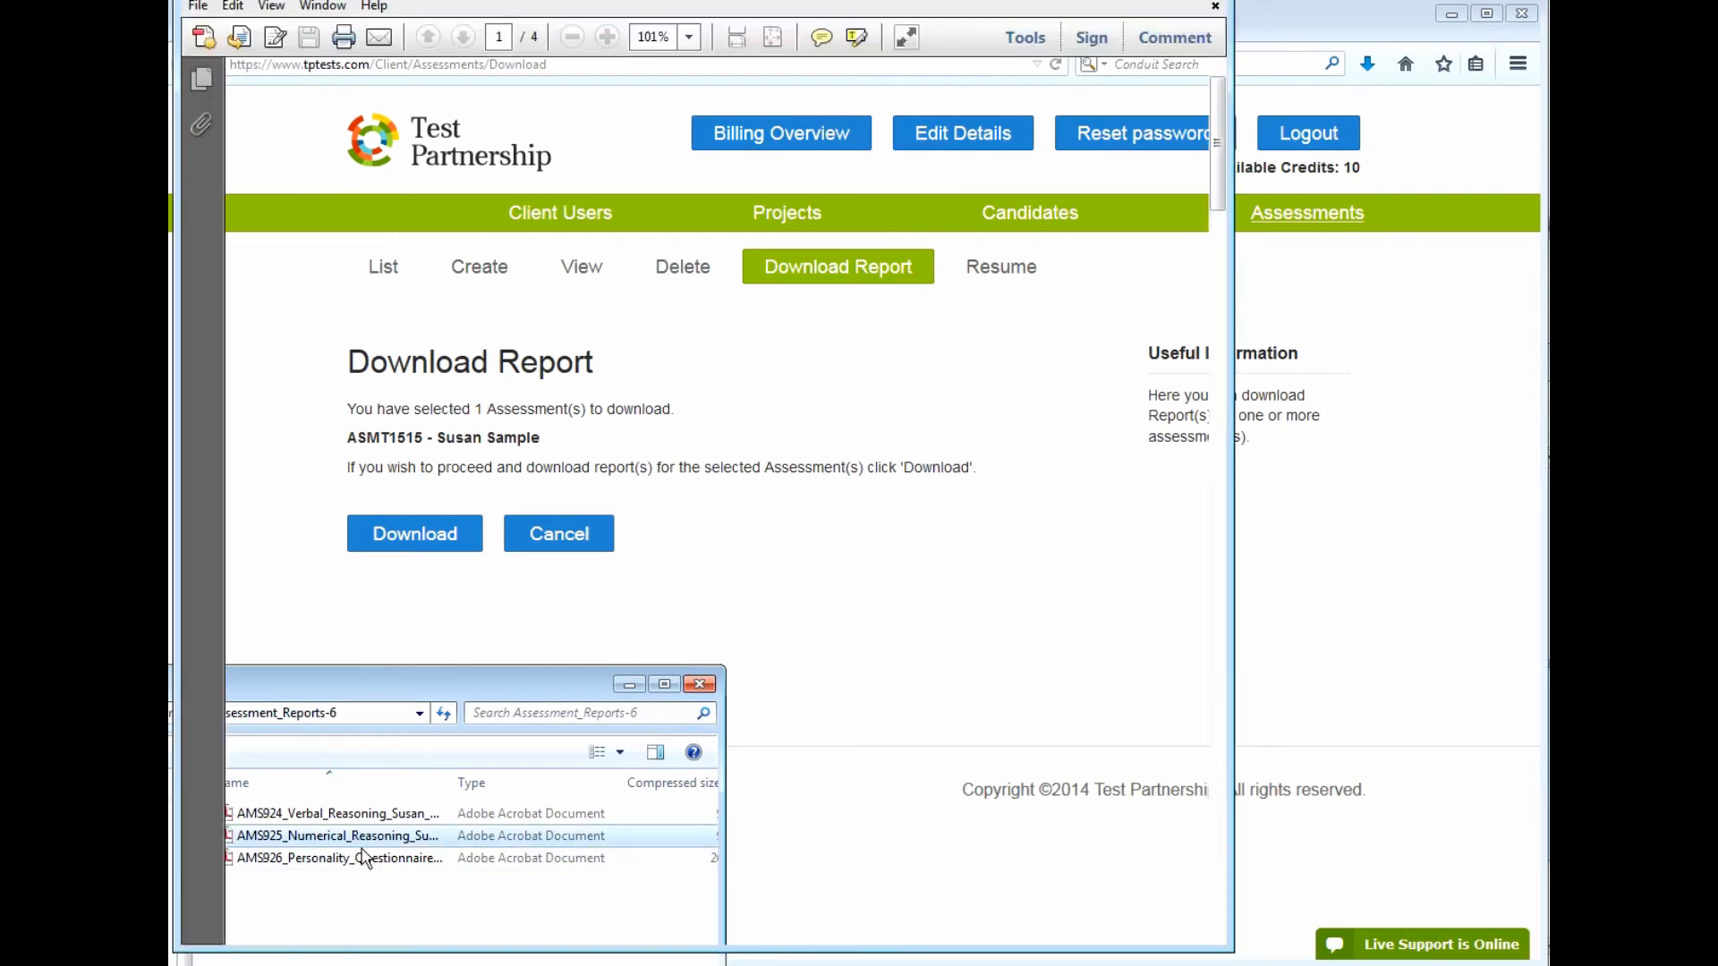
Scroll to page 3 and check the 77th percentile score against Professionals and Managers
drag(1233, 123, 1221, 324)
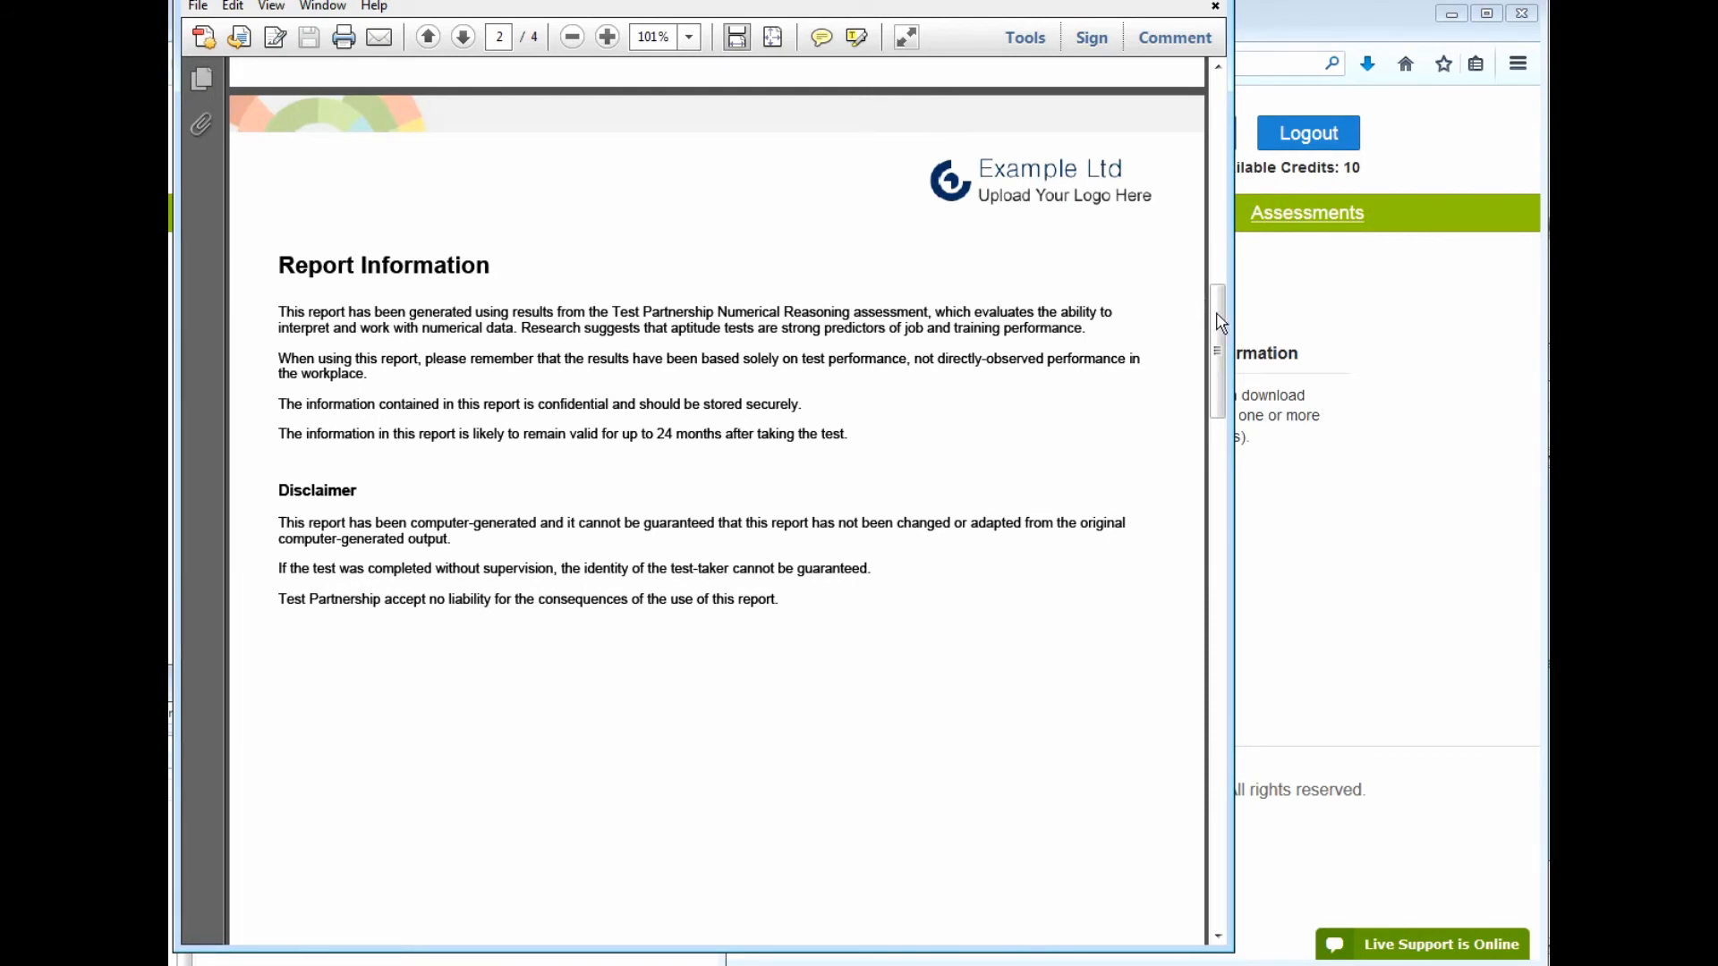
drag(1228, 329, 1234, 543)
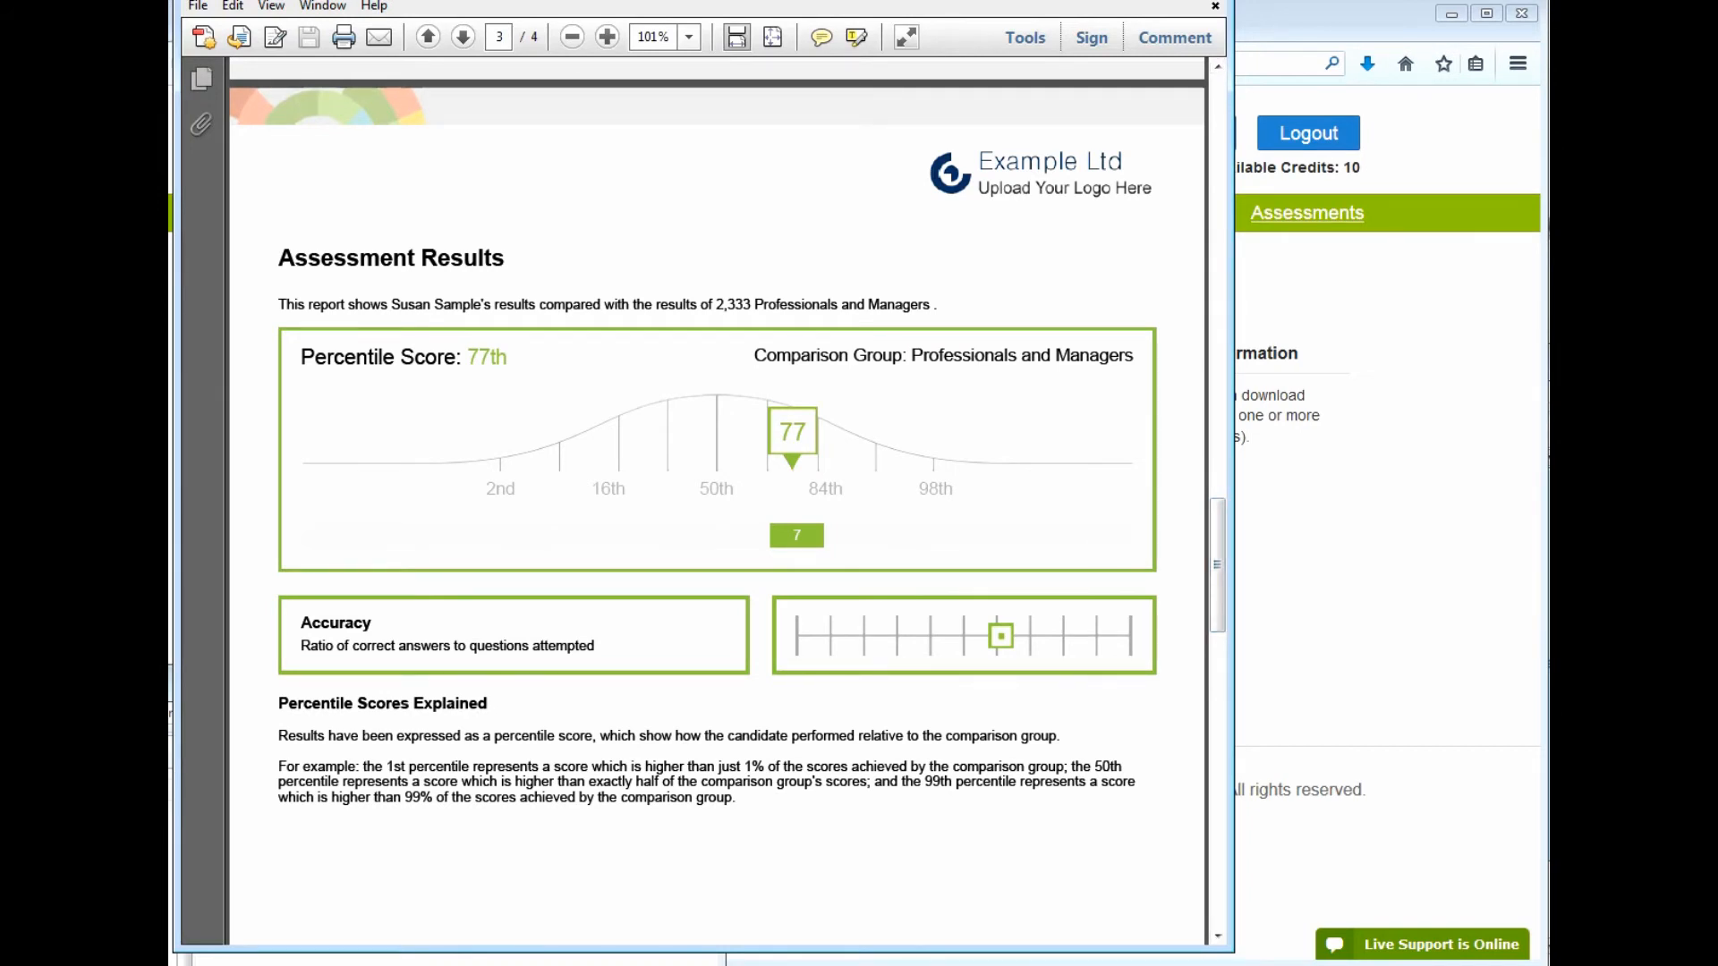
drag(495, 357, 468, 357)
click(496, 357)
drag(912, 355, 939, 355)
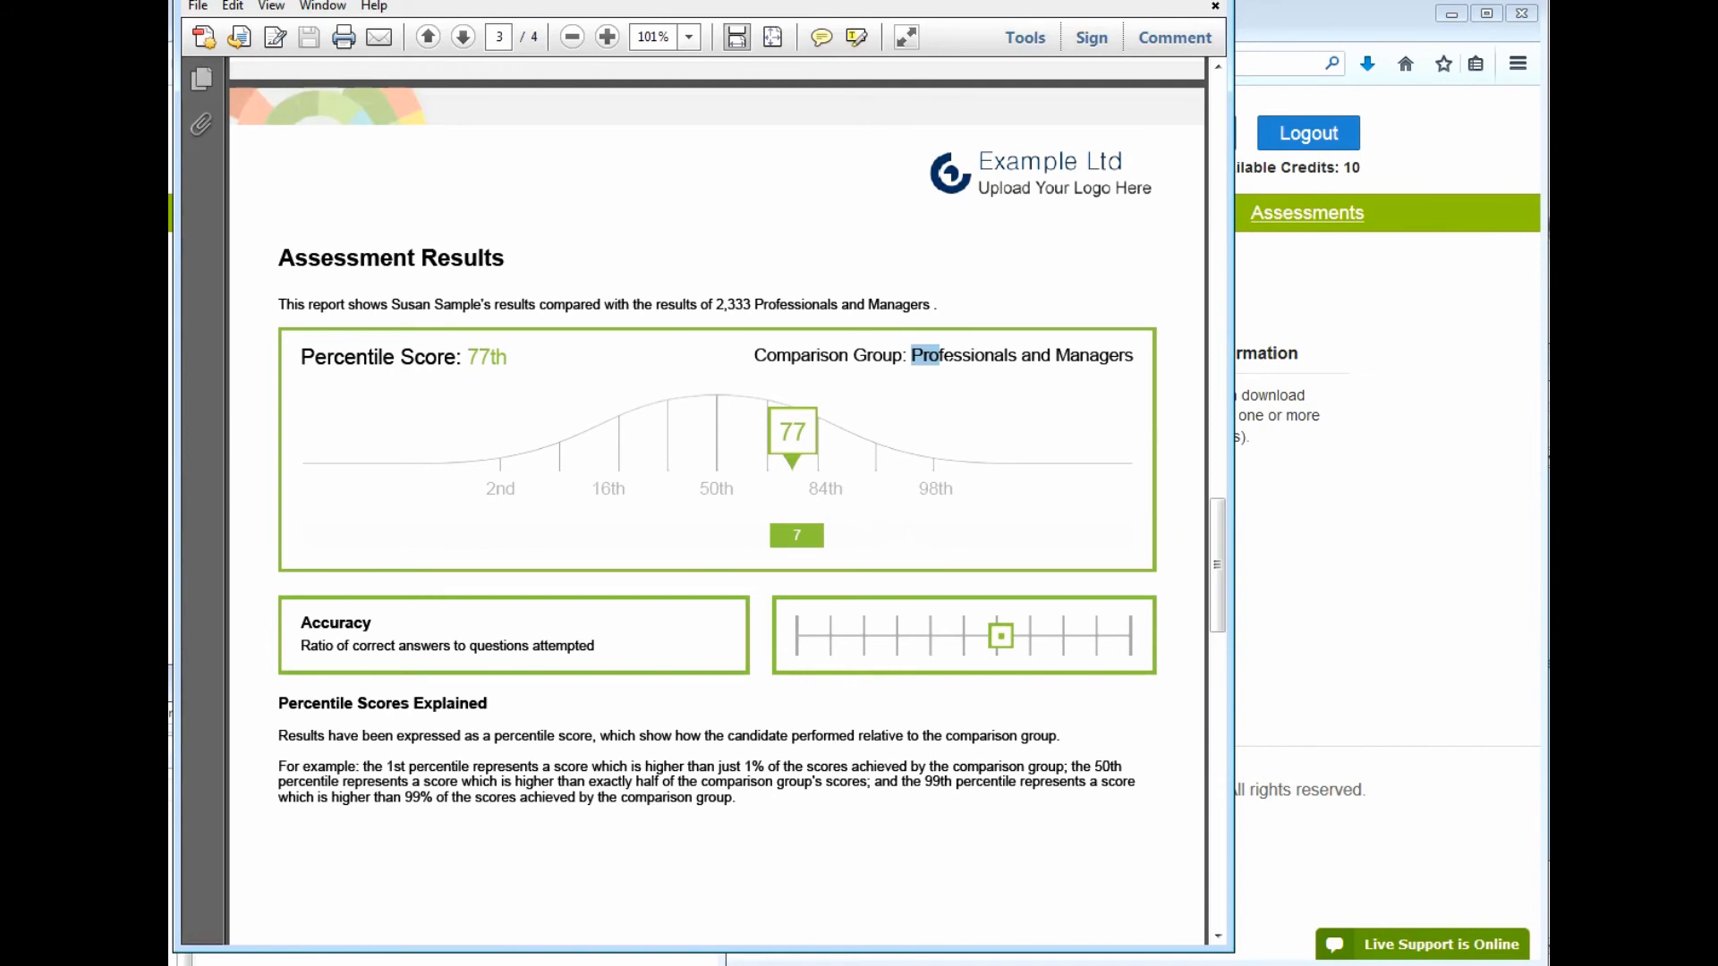
click(883, 357)
click(358, 960)
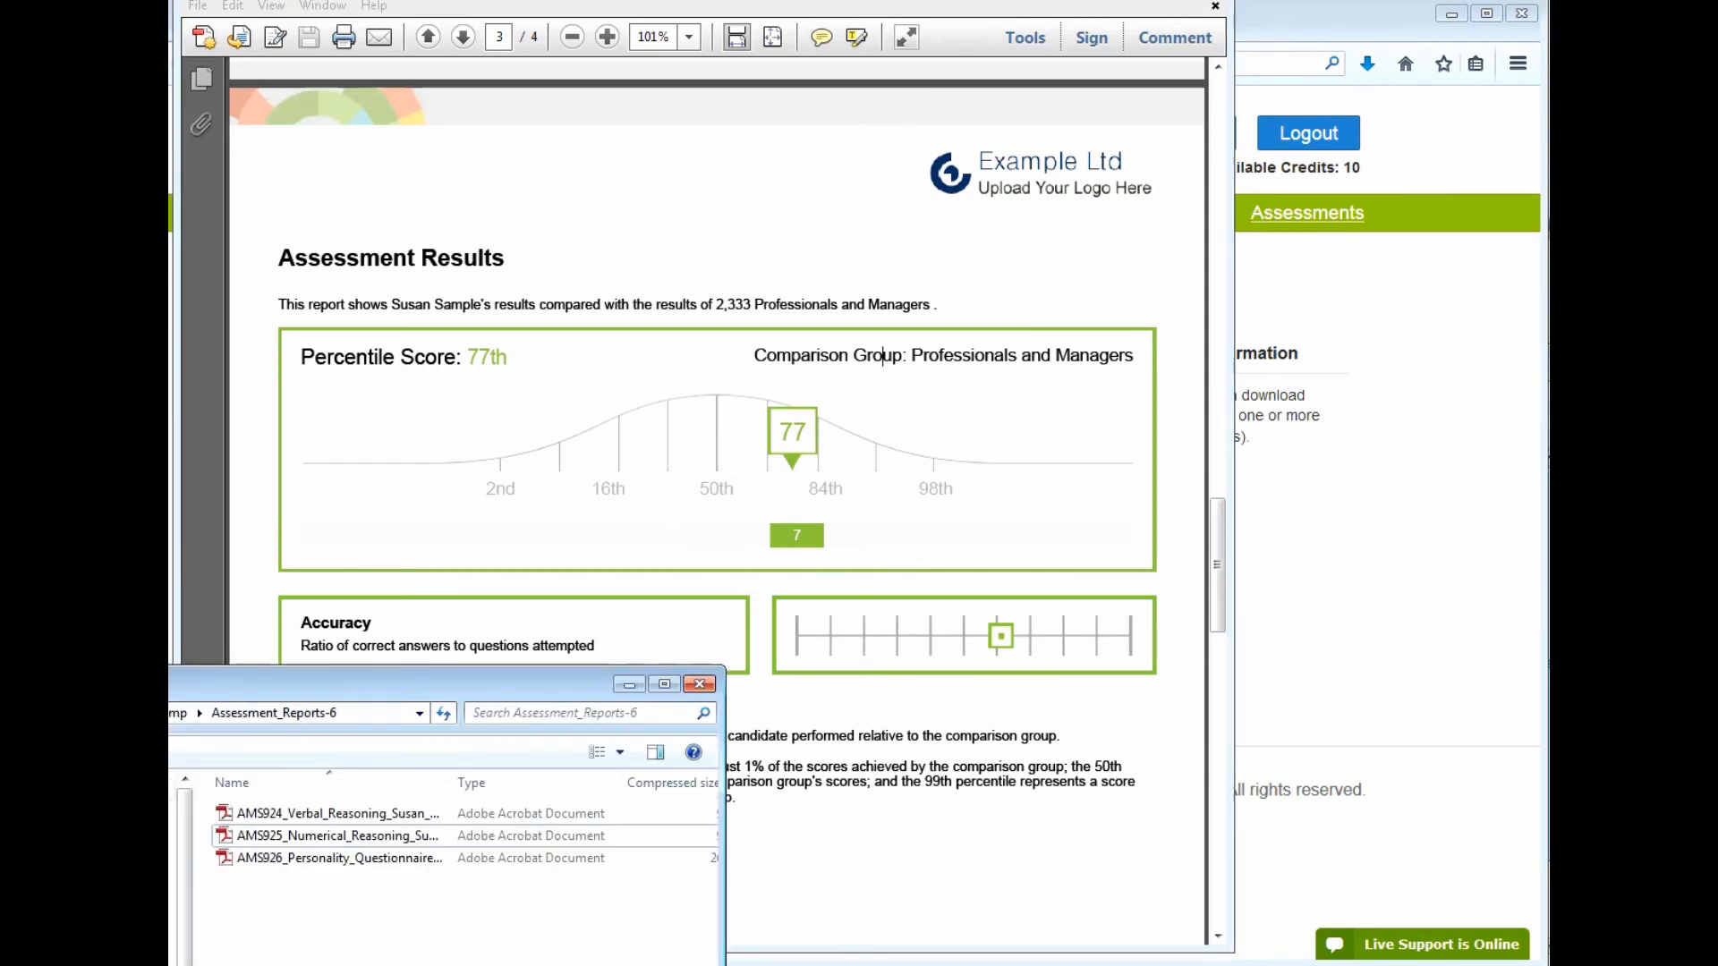
Open the Personality Questionnaire PDF at 100% zoom
double_click(349, 858)
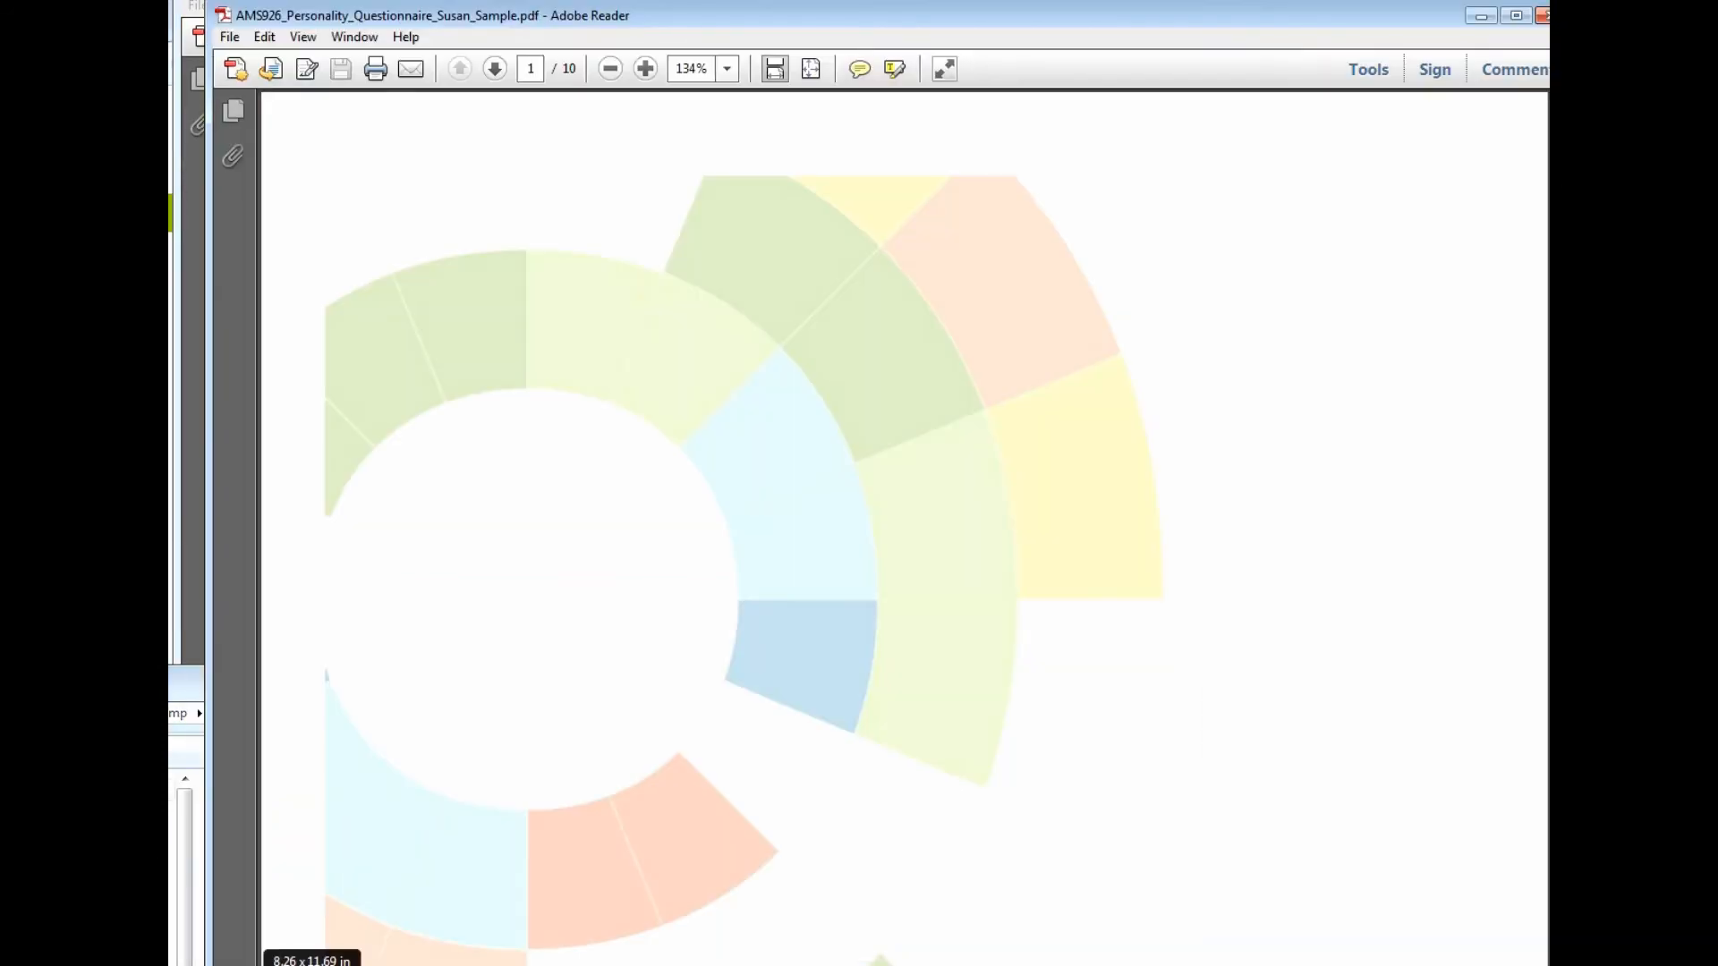
click(727, 69)
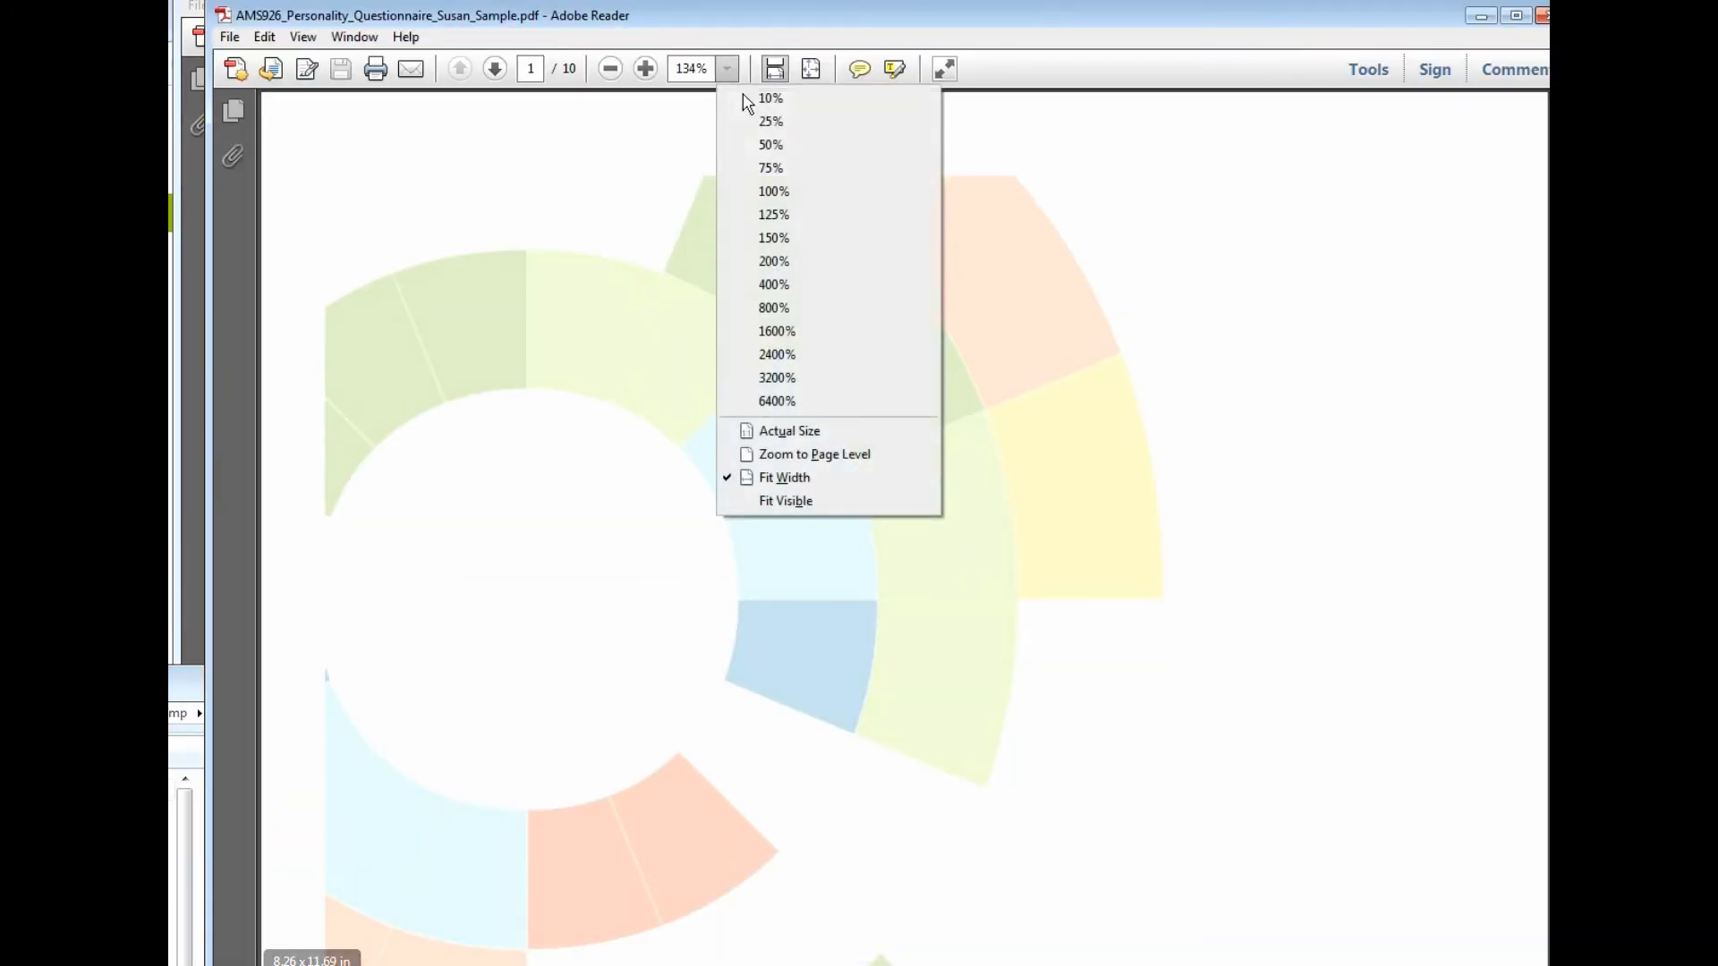
click(780, 197)
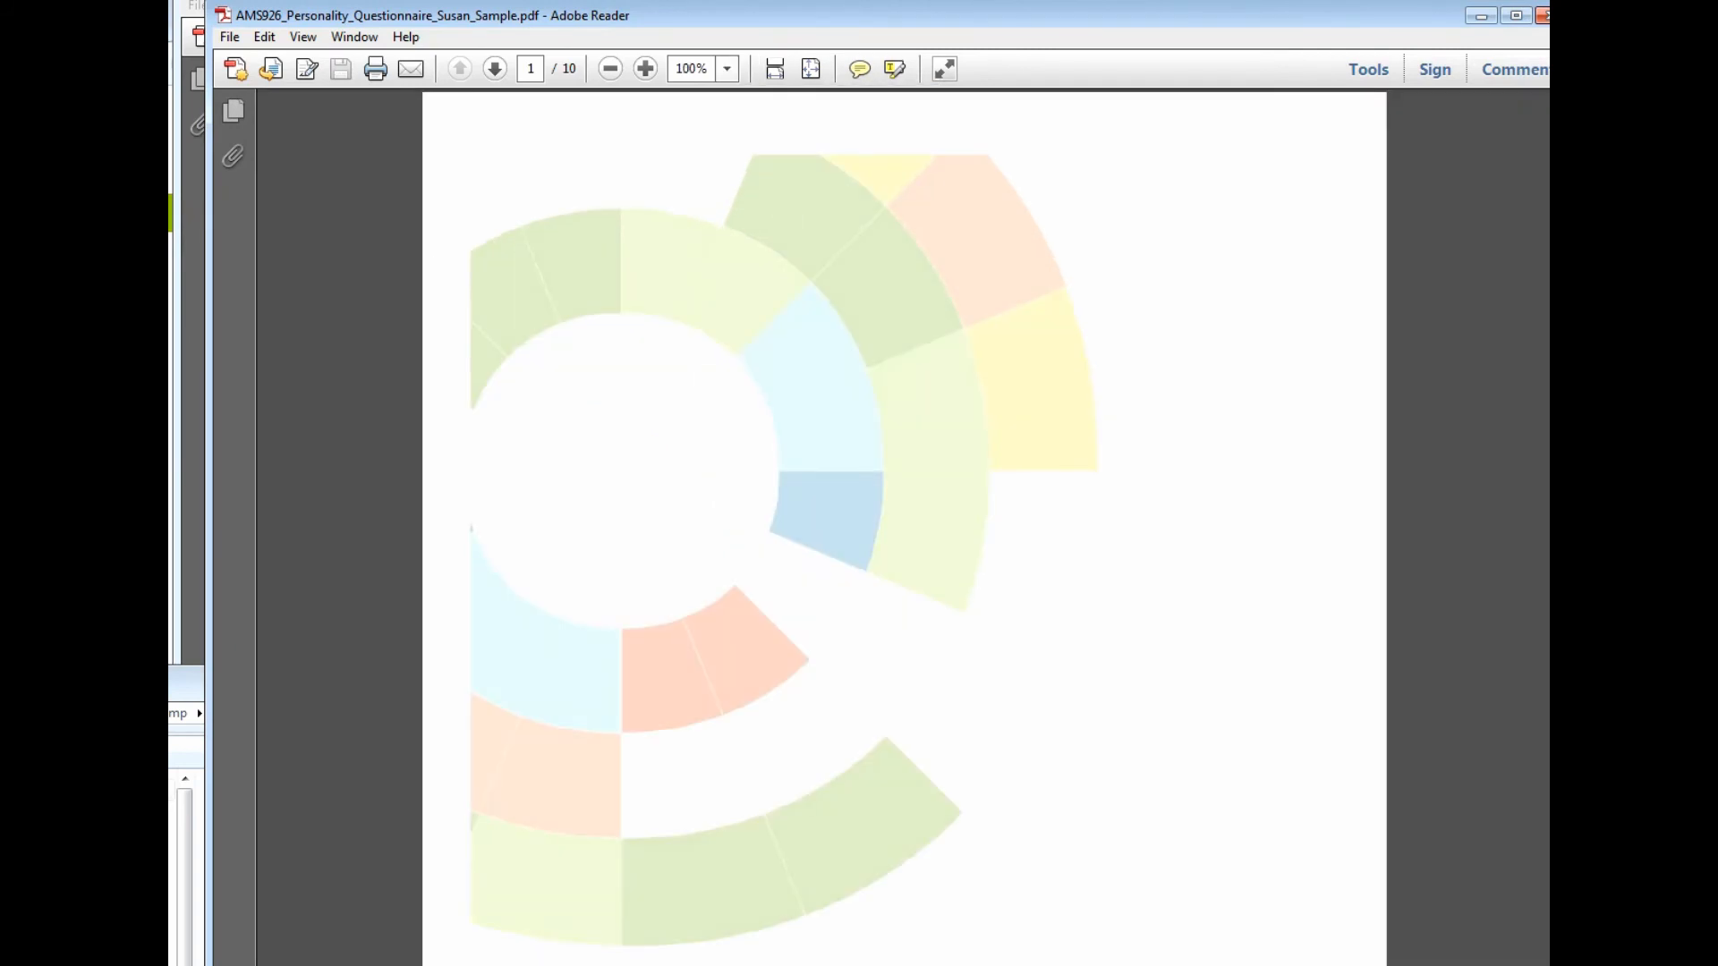
Scroll through the Full Personality Scales, reviewing the Job Fit Score of 7
drag(1390, 31, 1358, 32)
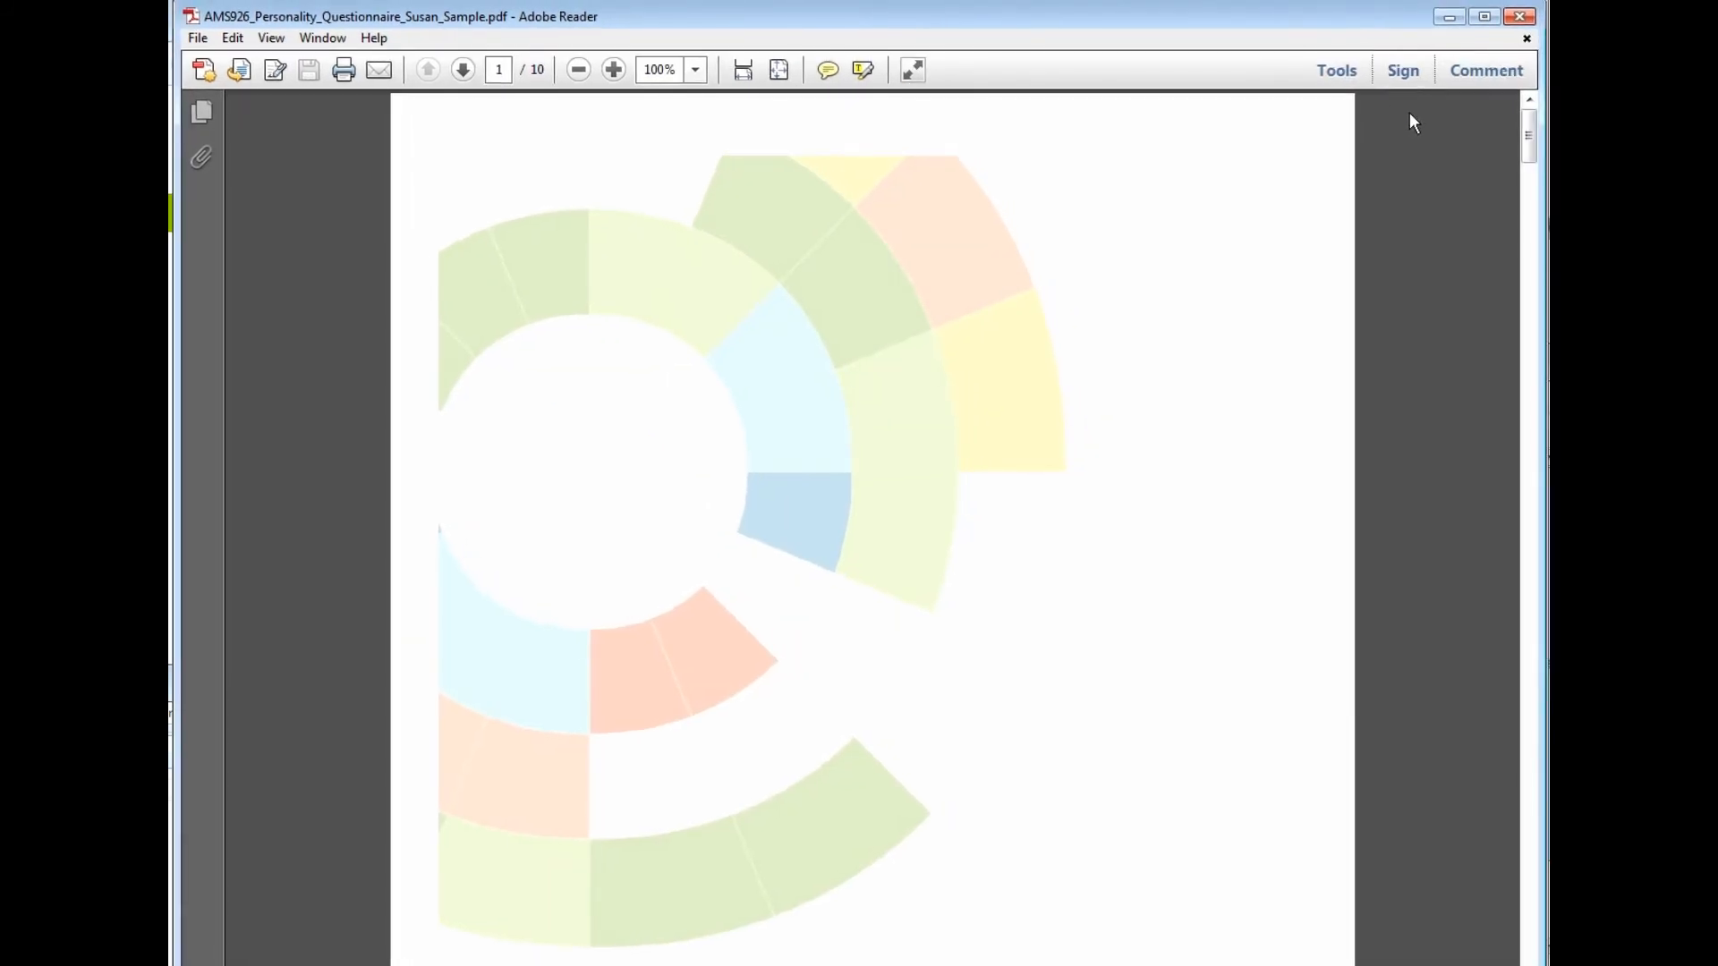
drag(1530, 150, 1527, 400)
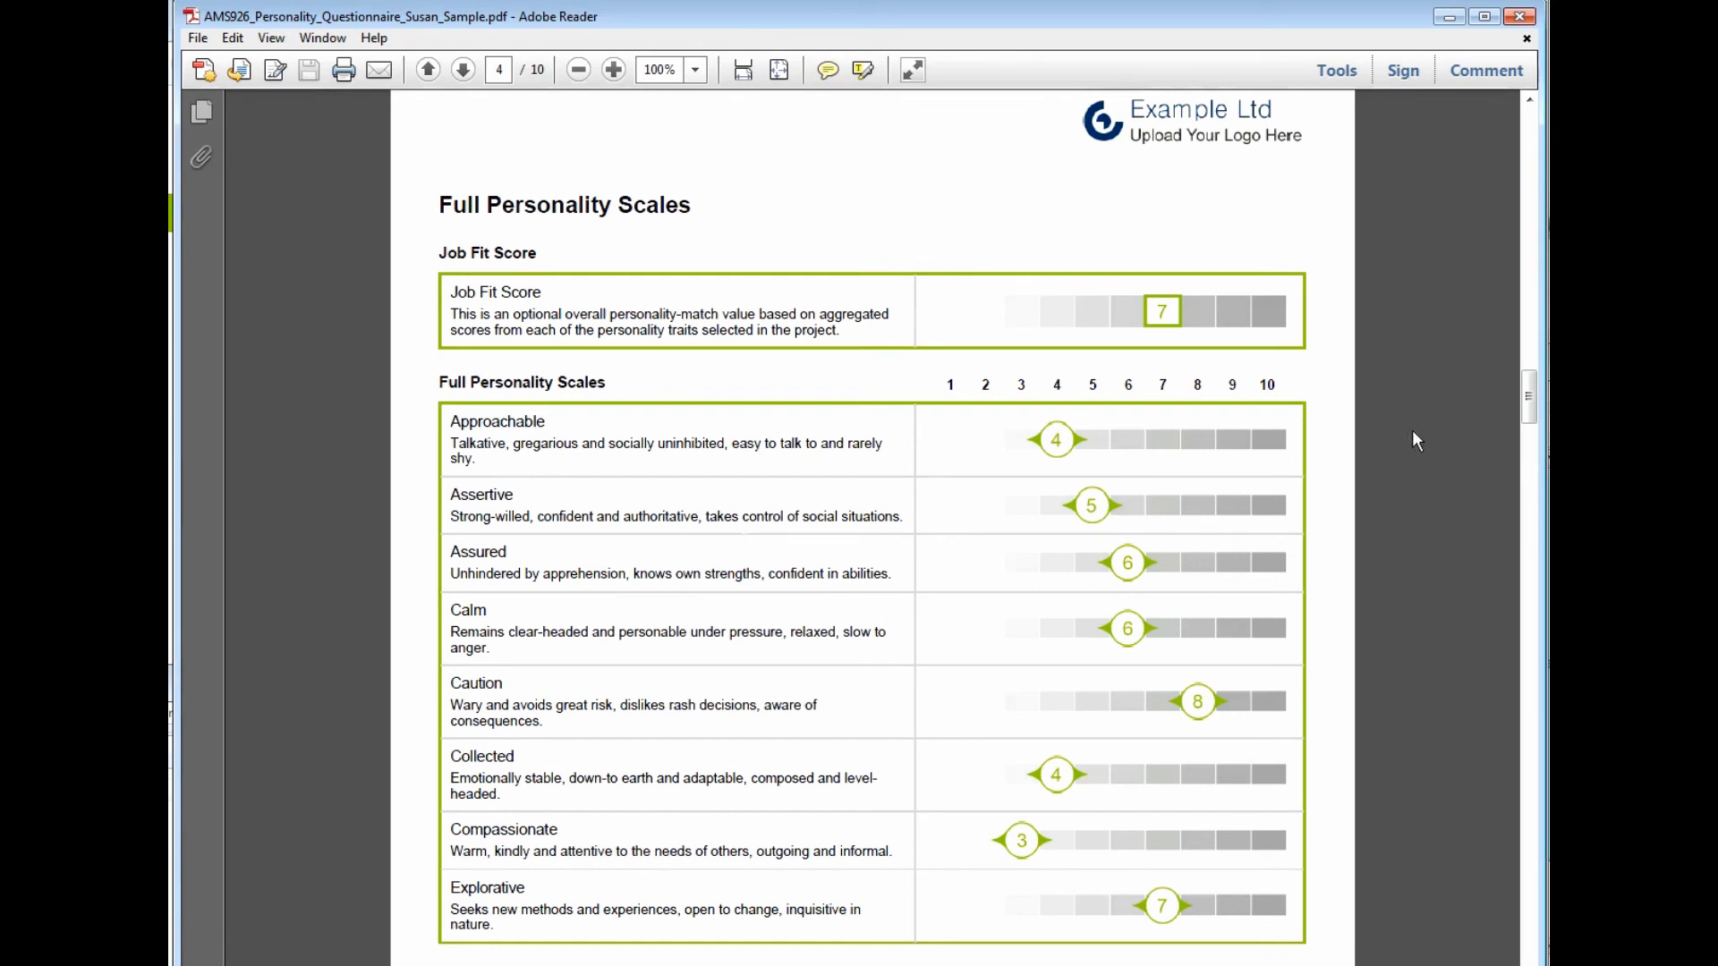
drag(1529, 398, 1539, 565)
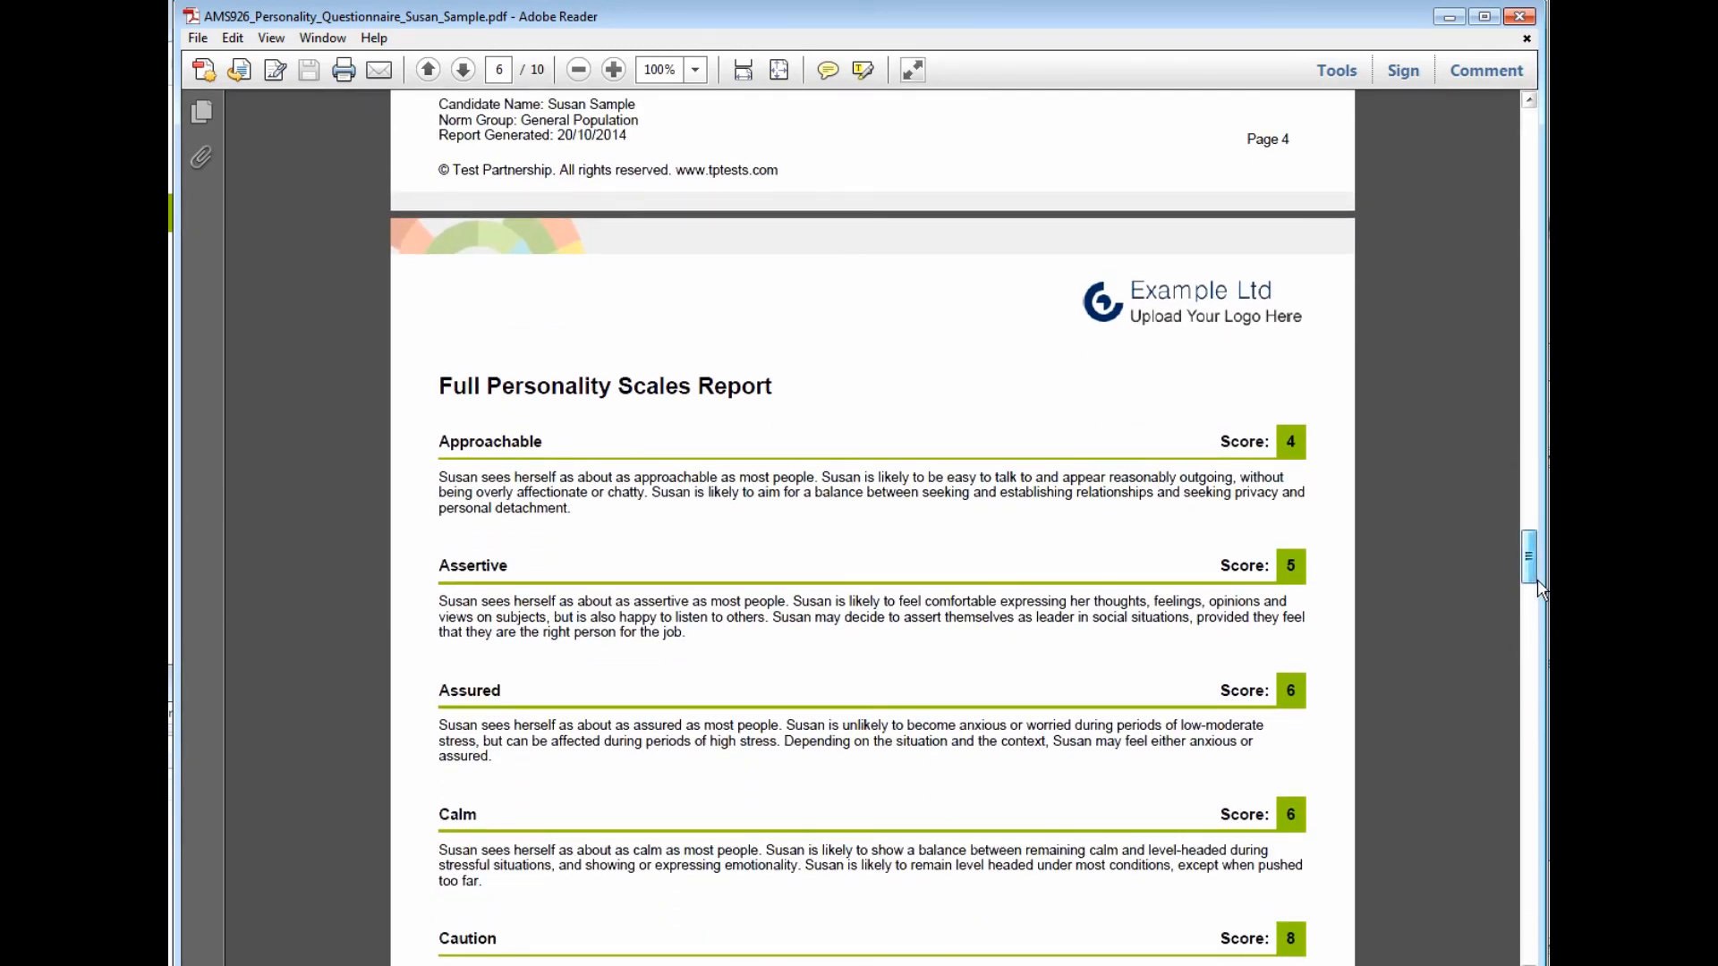
drag(1539, 591, 1544, 416)
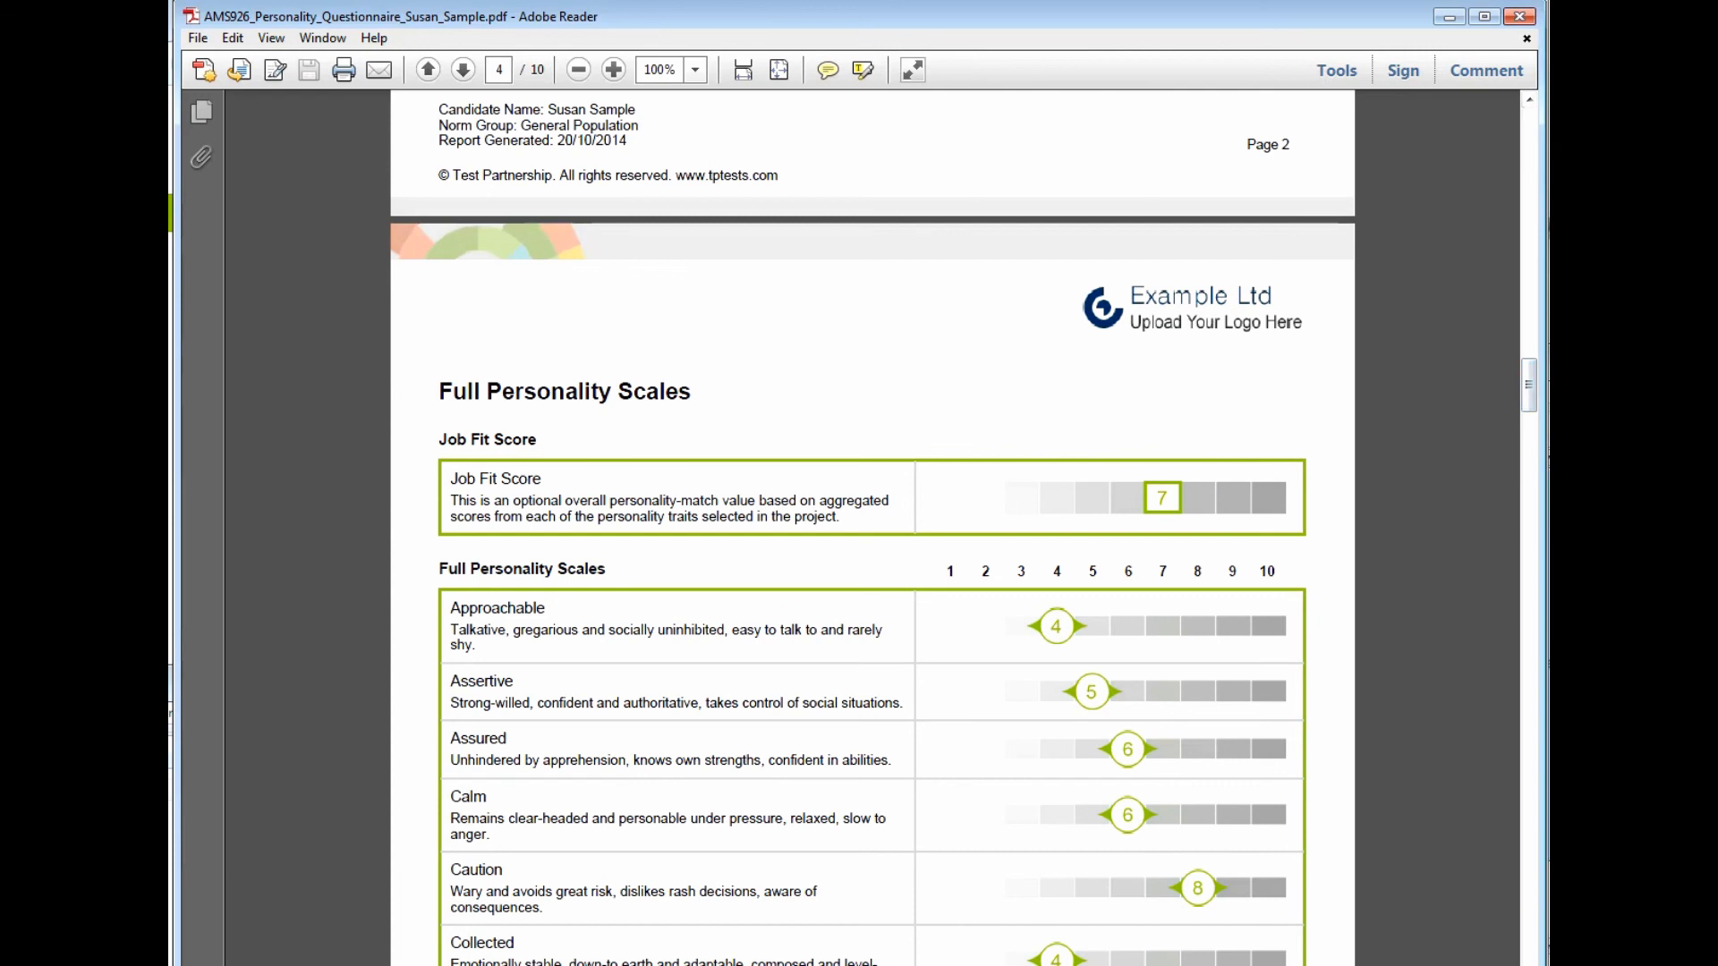